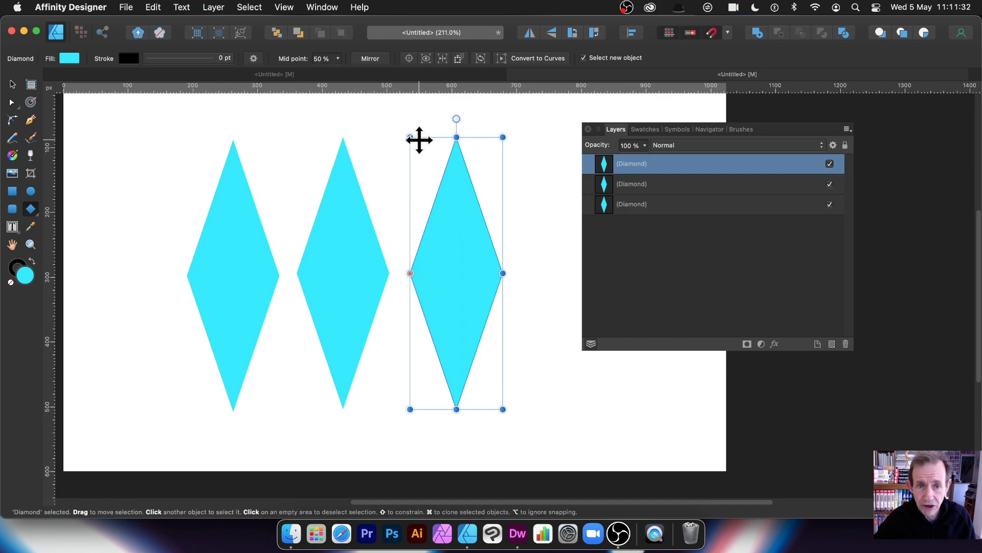
# Undo the third diamond's resize and the earlier edits, back to the empty page without the three diamonds.
pyautogui.moveTo(410, 137); pyautogui.dragTo(386, 208)
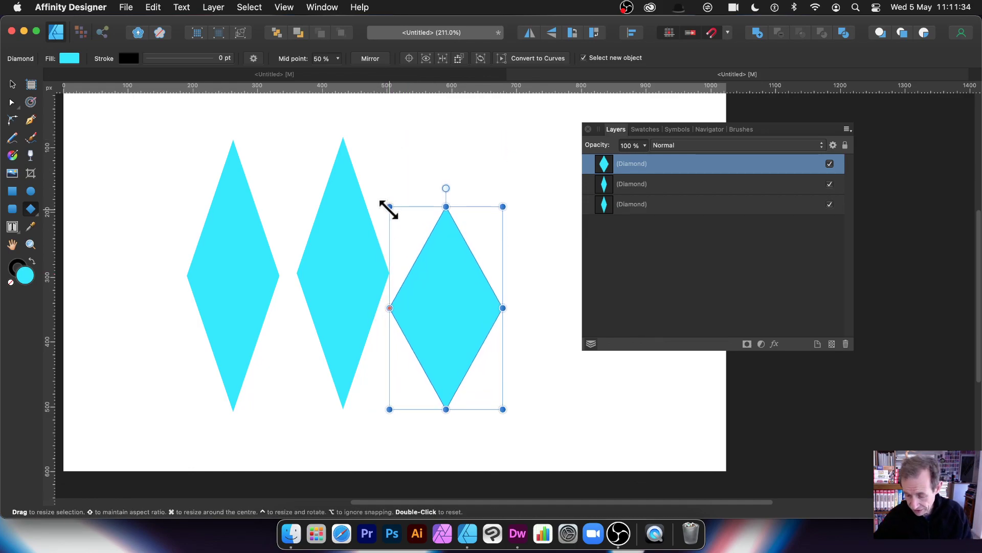
pyautogui.press('super+z')
pyautogui.press('super+z')
pyautogui.press('super+z')
pyautogui.press('super+z')
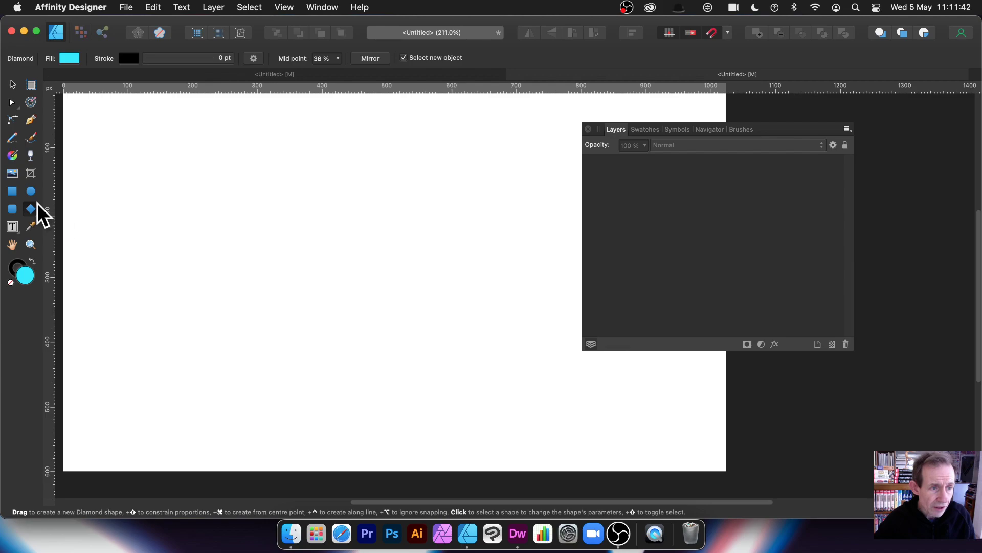
# Draw a diamond about 230 px wide and 450 px high and shift its mid point to 75%.
pyautogui.moveTo(252, 127); pyautogui.dragTo(401, 419)
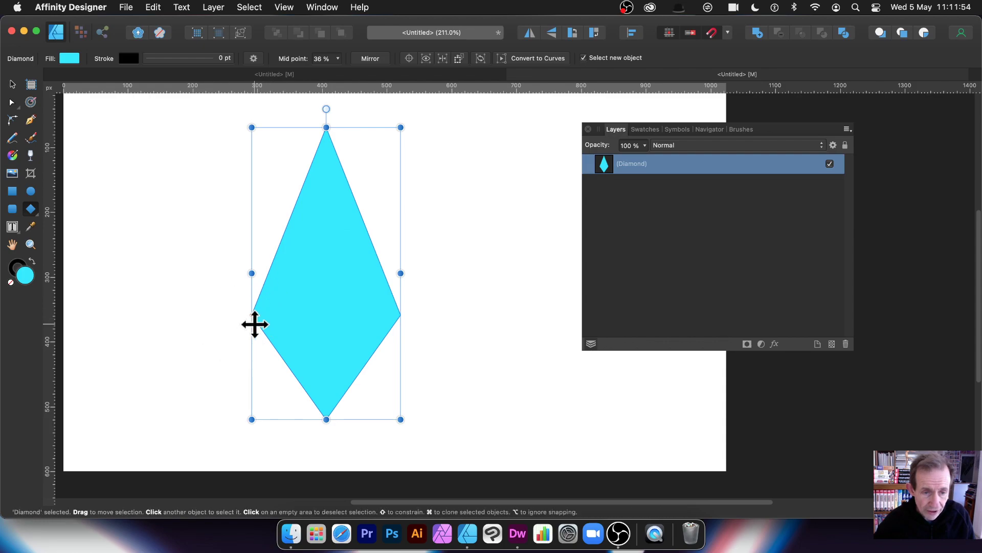
pyautogui.moveTo(251, 316); pyautogui.dragTo(238, 273)
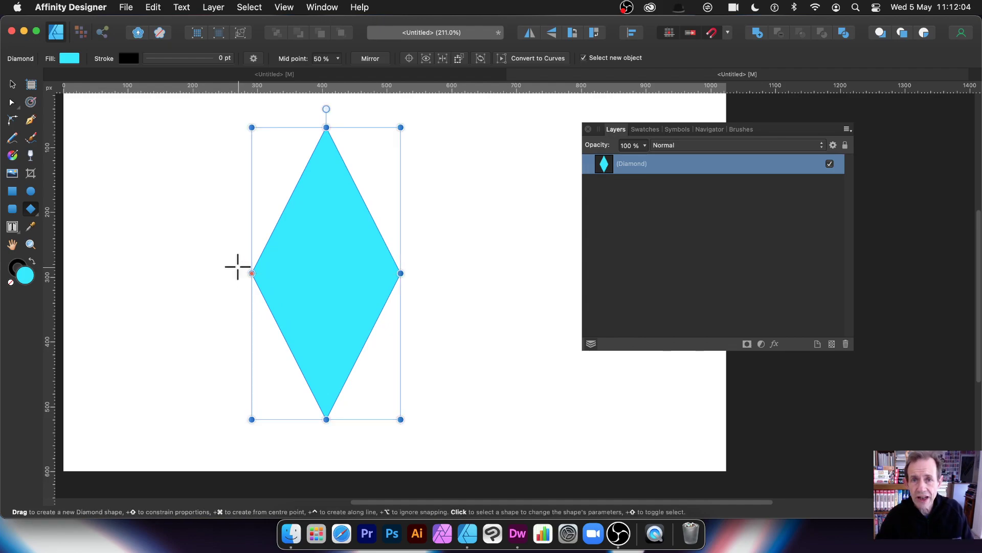
pyautogui.moveTo(247, 274); pyautogui.dragTo(231, 260)
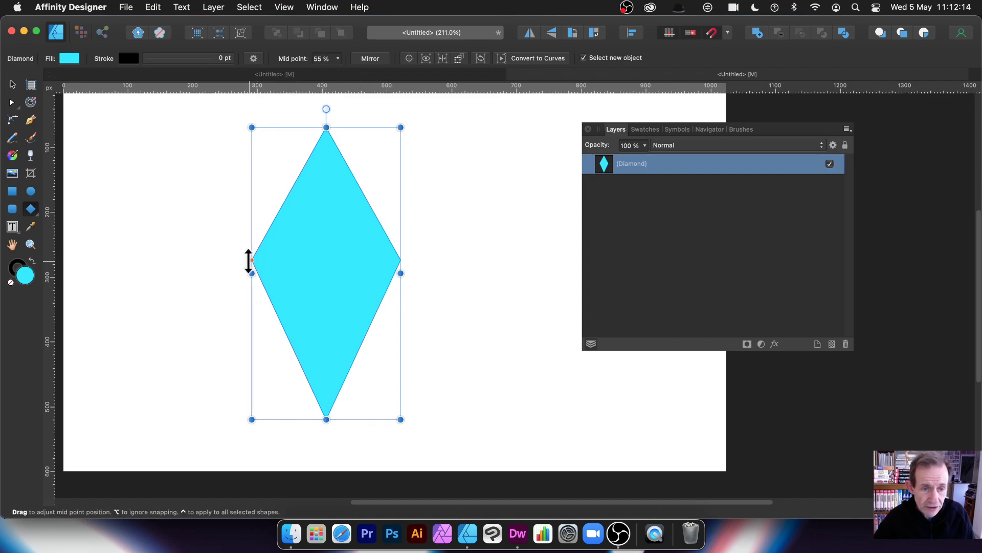
pyautogui.moveTo(250, 260); pyautogui.dragTo(249, 202)
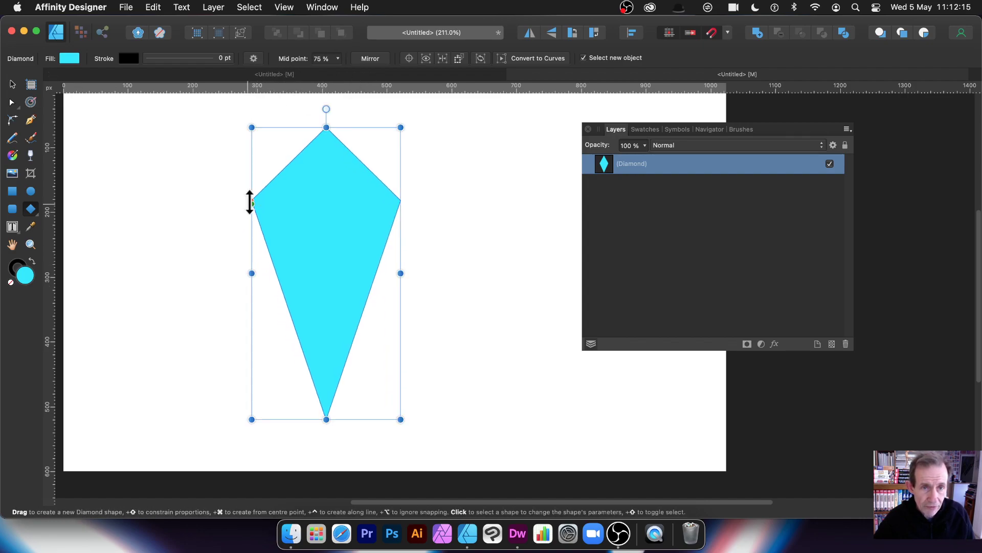
# Set the diamond's mid point to 74% and mirror it, and repeat with the mid point at 25%.
pyautogui.click(337, 59)
pyautogui.moveTo(338, 72)
pyautogui.mouseDown()
pyautogui.moveTo(288, 71)
pyautogui.moveTo(336, 72)
pyautogui.mouseUp()
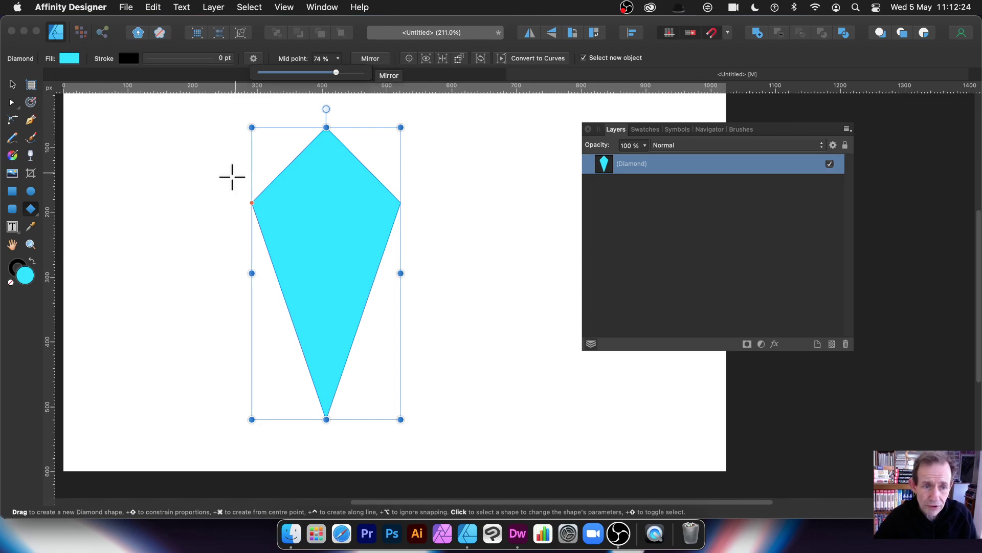
pyautogui.click(378, 61)
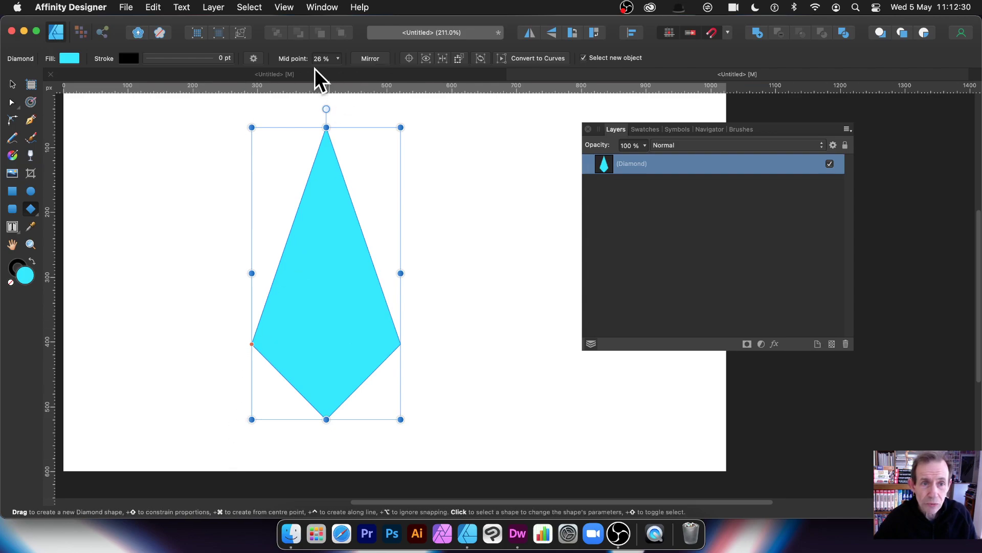
pyautogui.click(339, 60)
pyautogui.moveTo(339, 70); pyautogui.dragTo(338, 70)
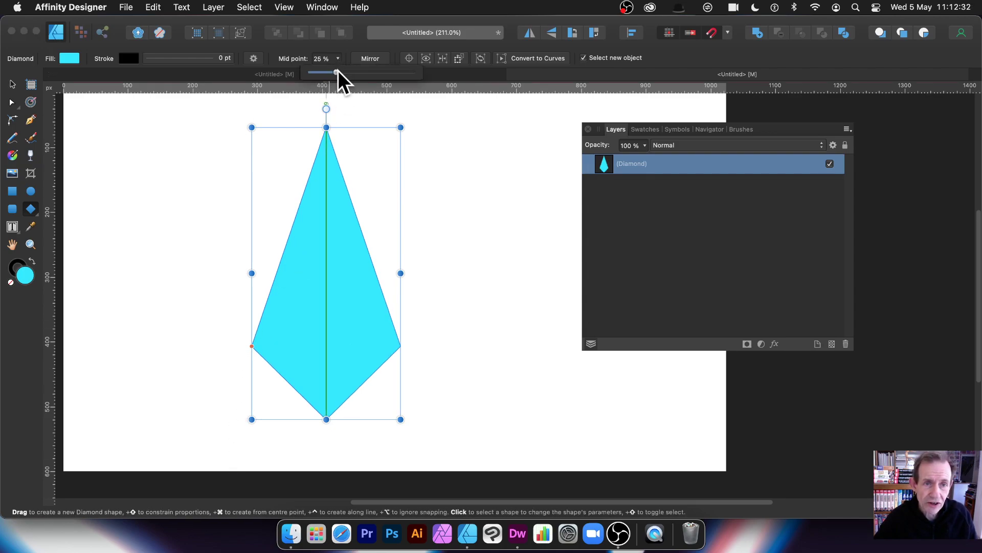
pyautogui.click(376, 58)
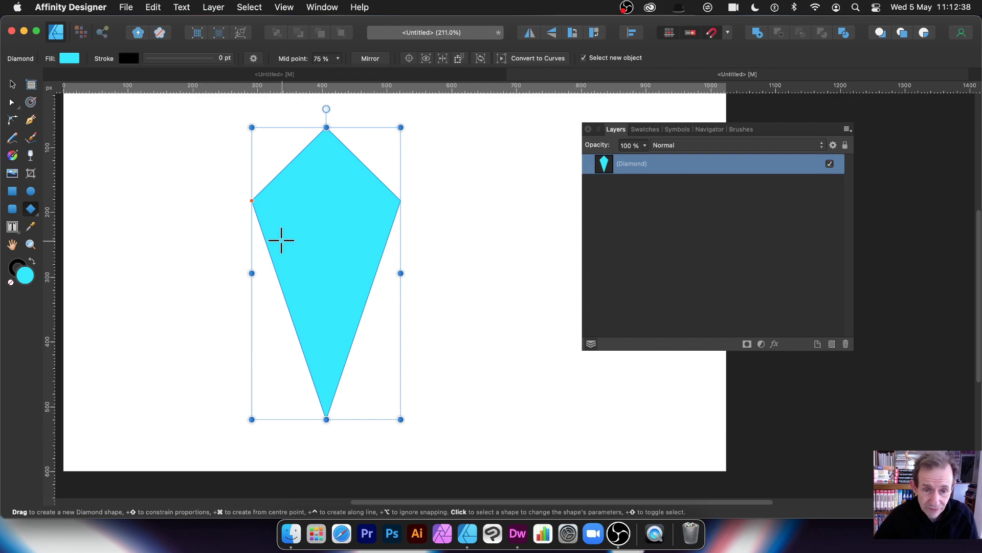
# Resize the diamond to about 160 px wide and 400 px high and move it up and to the left on the page.
pyautogui.click(12, 84)
pyautogui.moveTo(401, 273); pyautogui.dragTo(469, 273)
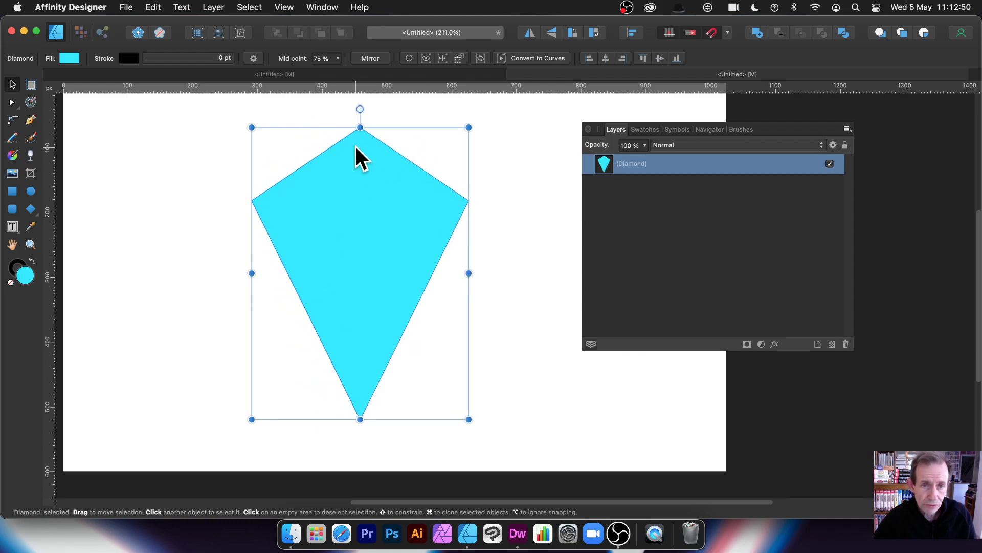
pyautogui.moveTo(358, 126); pyautogui.dragTo(361, 161)
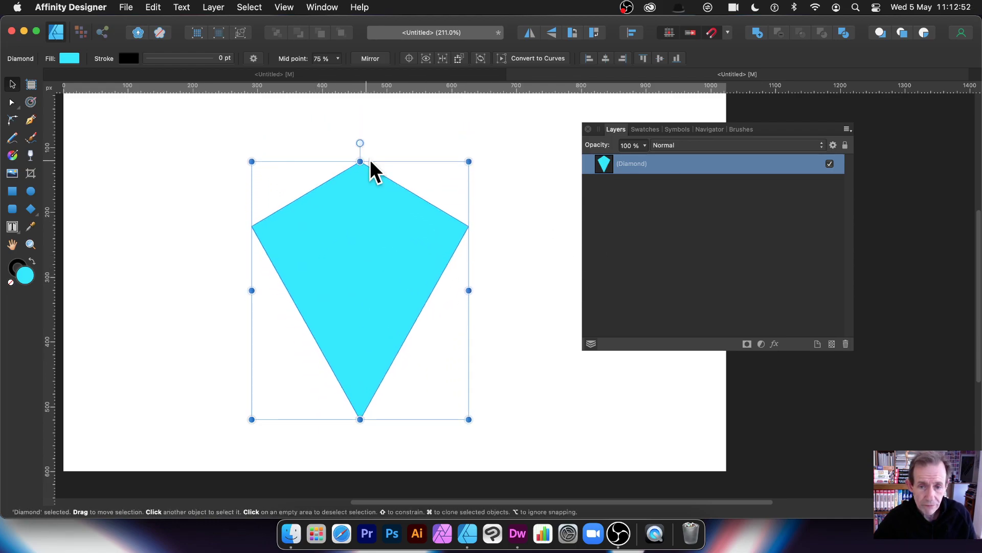
pyautogui.moveTo(469, 153)
pyautogui.mouseDown()
pyautogui.moveTo(335, 132)
pyautogui.moveTo(285, 154)
pyautogui.moveTo(461, 155)
pyautogui.mouseUp()
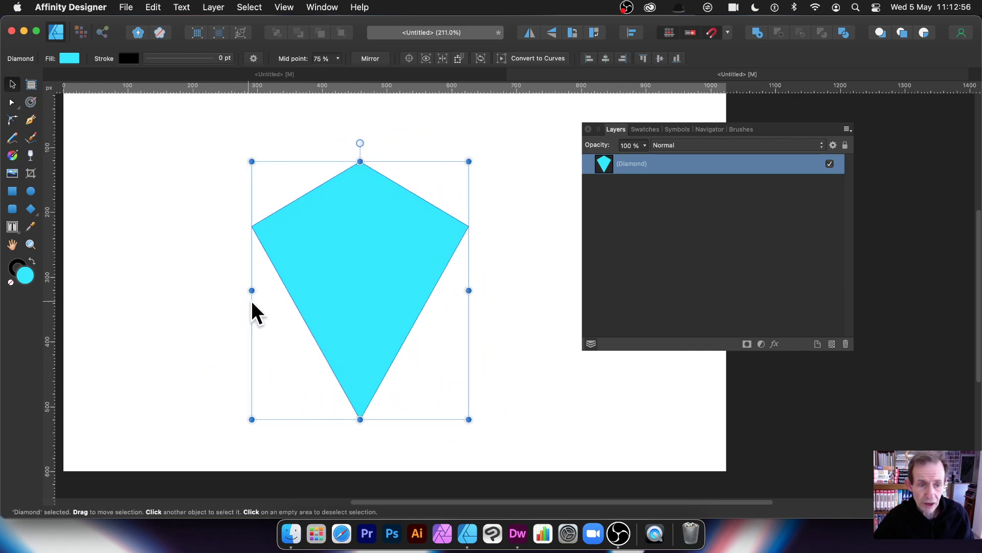
pyautogui.moveTo(254, 288); pyautogui.dragTo(369, 285)
pyautogui.moveTo(426, 240); pyautogui.dragTo(368, 197)
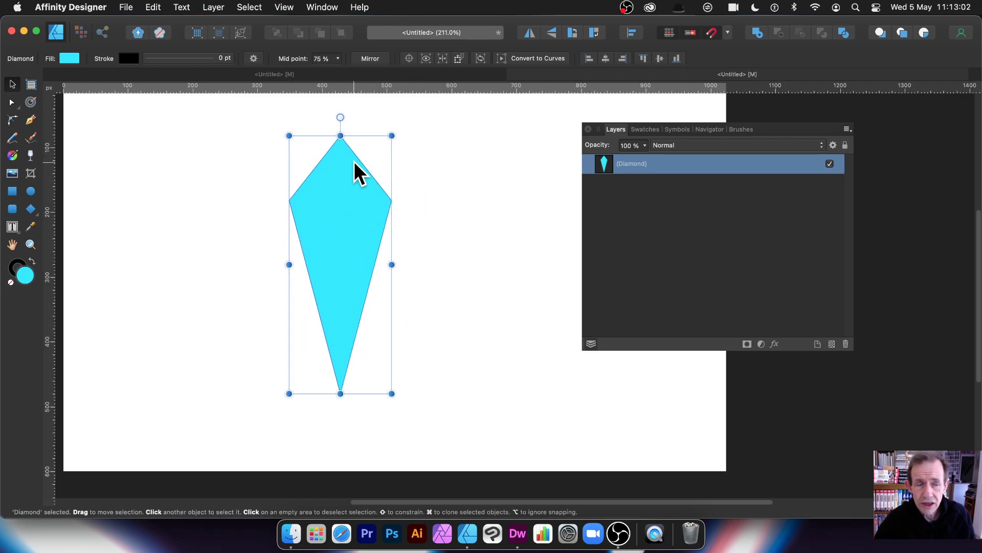
# Give the diamond a dark slate fill and an 18 pt red stroke with H 0, S 66, L 45.
pyautogui.click(71, 58)
pyautogui.moveTo(154, 147); pyautogui.dragTo(161, 172)
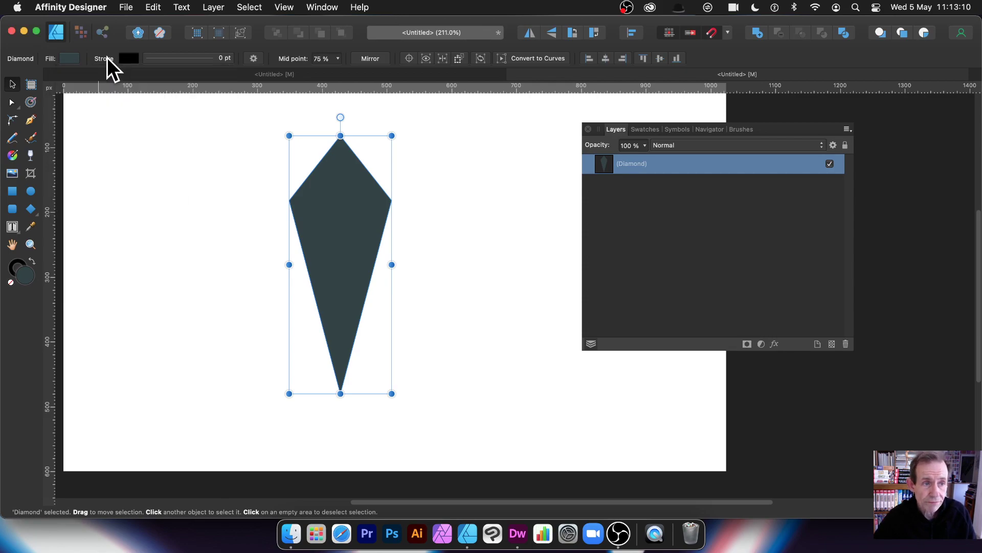
pyautogui.click(128, 59)
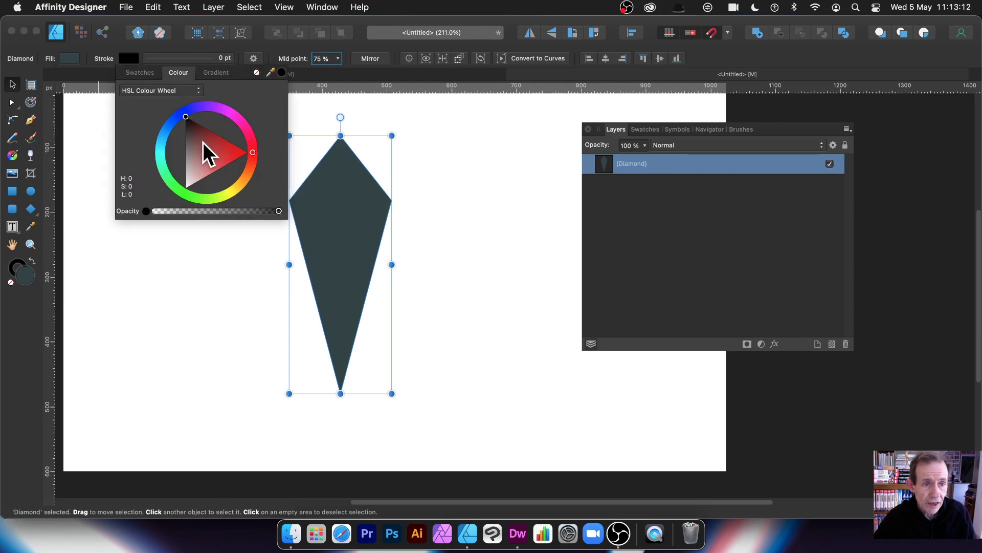
pyautogui.moveTo(203, 142); pyautogui.dragTo(223, 149)
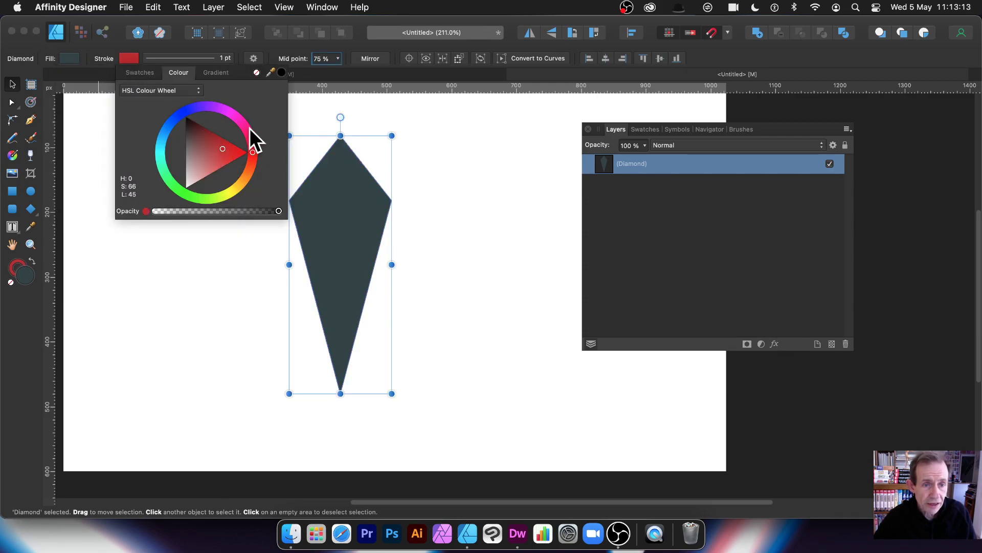
pyautogui.click(211, 58)
pyautogui.moveTo(170, 97); pyautogui.dragTo(177, 91)
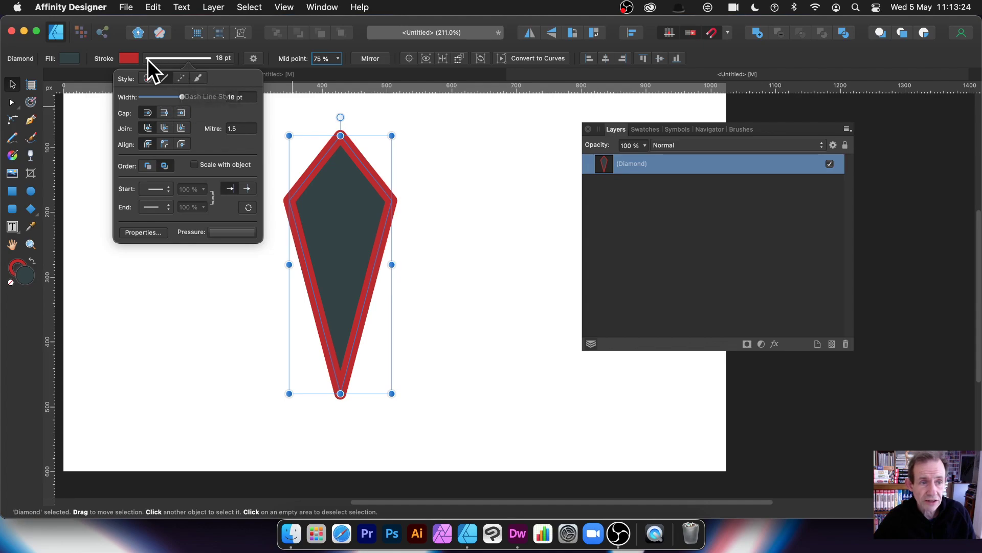
# Make the diamond's stroke dashed, trying a first dash of 2 before setting the dash to 1 and its gap to 4.
pyautogui.click(181, 79)
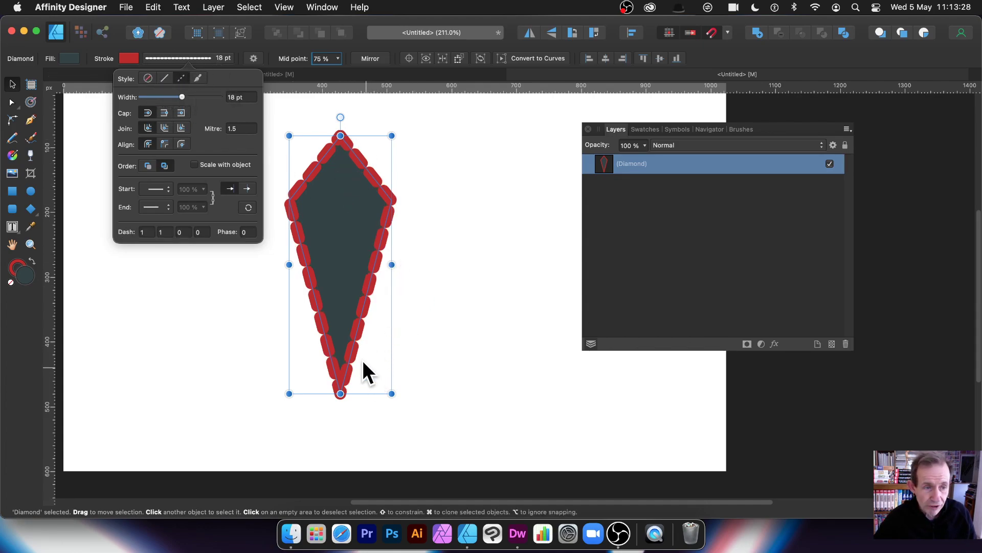
pyautogui.click(146, 232)
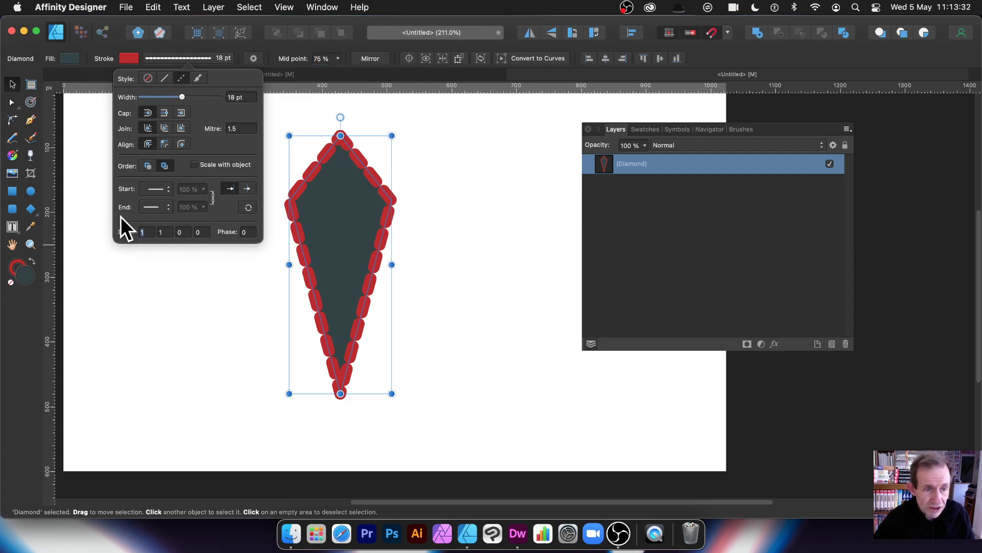
pyautogui.write('2')
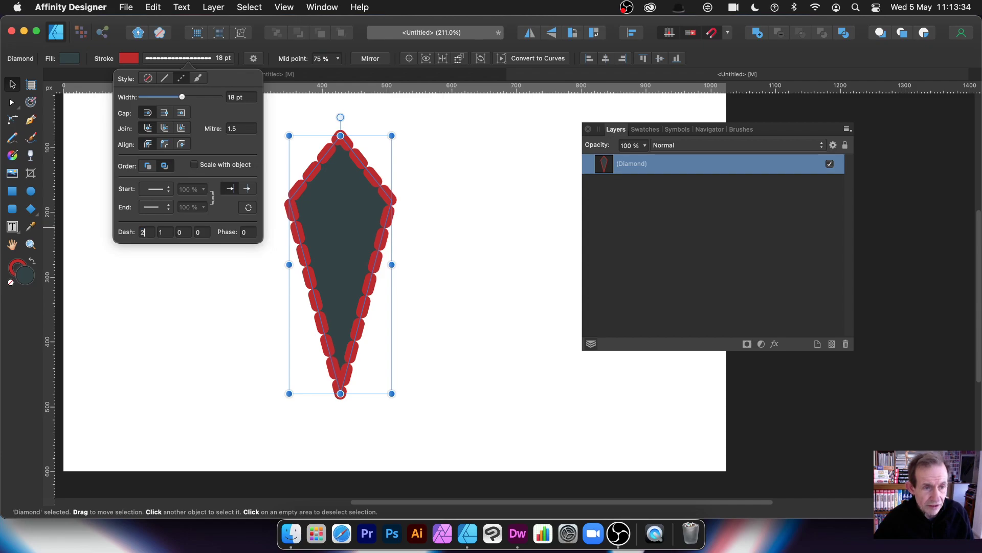
pyautogui.press('Tab')
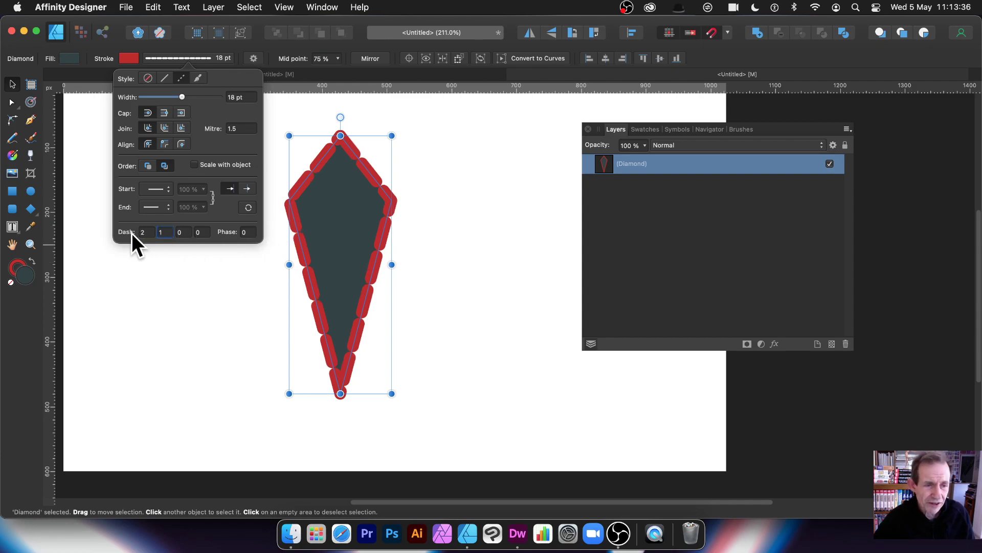
pyautogui.write('1')
pyautogui.press('Tab')
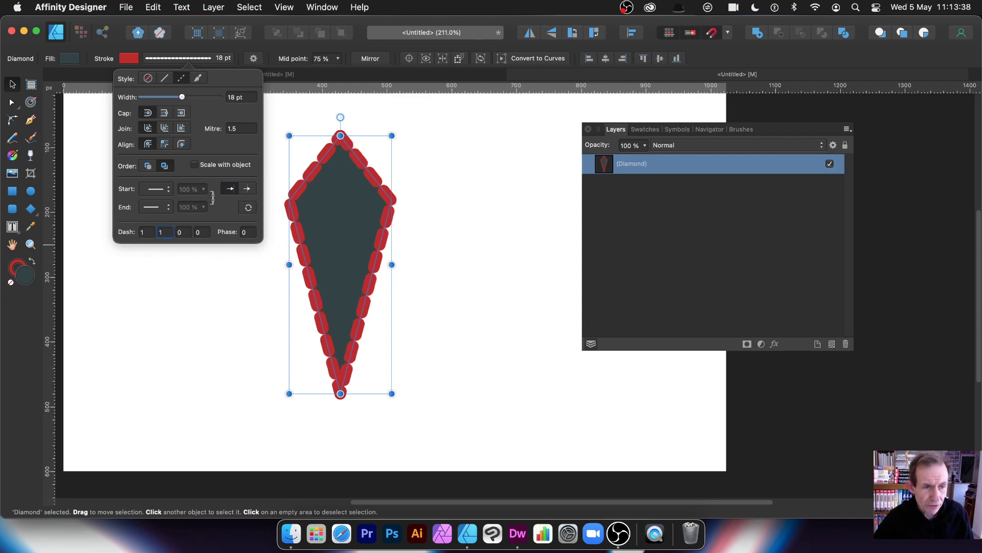
pyautogui.write('4')
pyautogui.press('Tab')
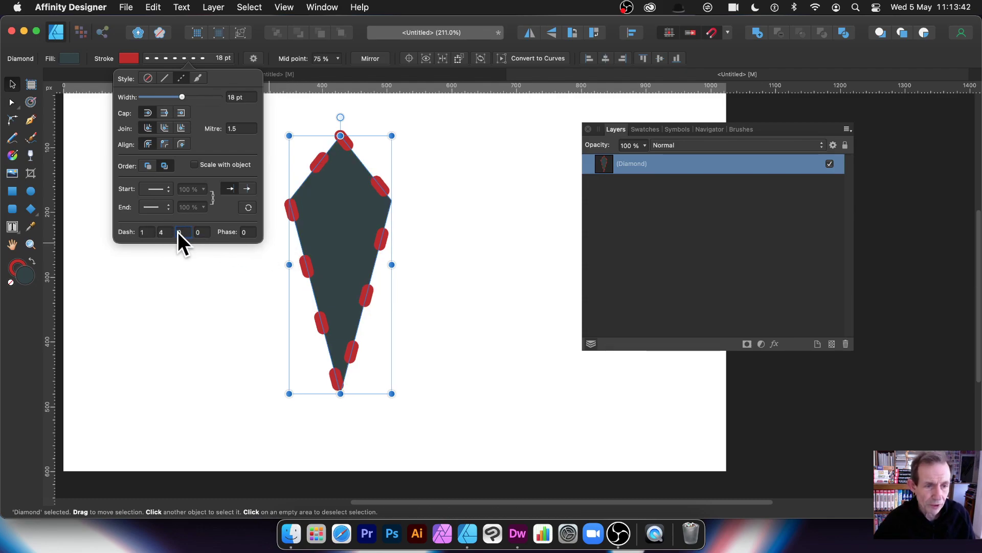
# Extend the dash pattern with a second dash of 1 and a gap of 2, and set the phase to 1.
pyautogui.write('1')
pyautogui.press('Tab')
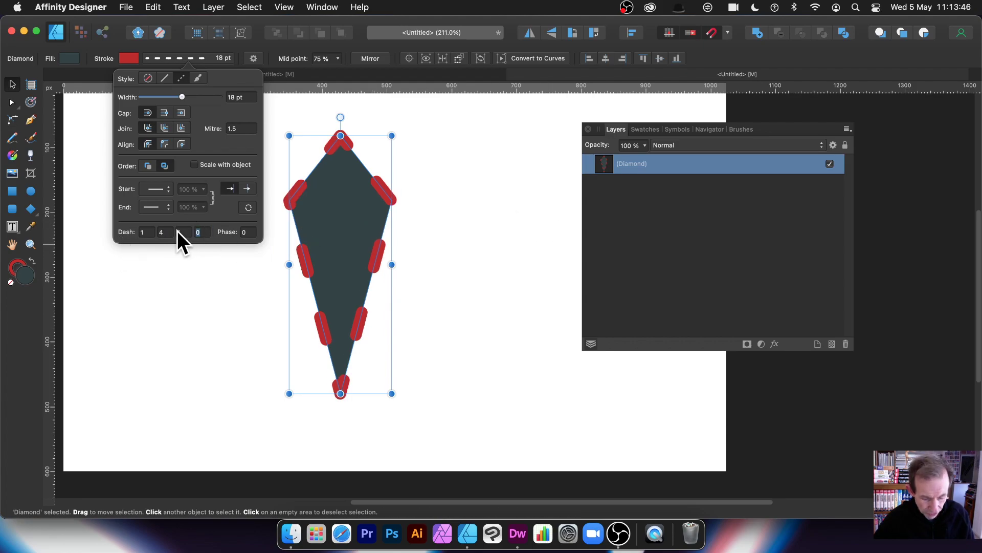
pyautogui.write('2')
pyautogui.press('Tab')
pyautogui.write('1')
pyautogui.press('Tab')
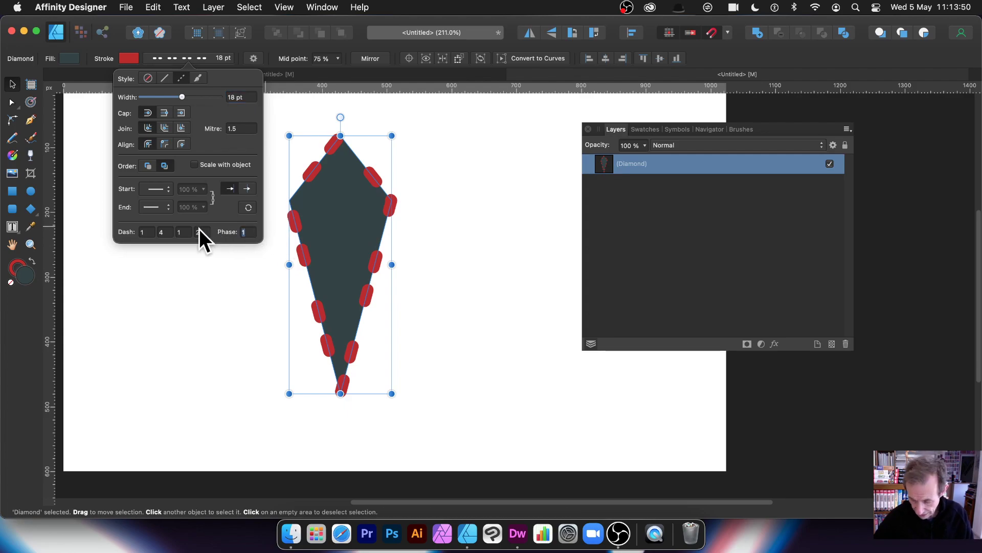
# Raise the dash phase step by step to 9 to shift the dashes along the diamond's outline.
pyautogui.press('Up')
pyautogui.press('Up')
pyautogui.press('Up')
pyautogui.press('Up')
pyautogui.press('Up')
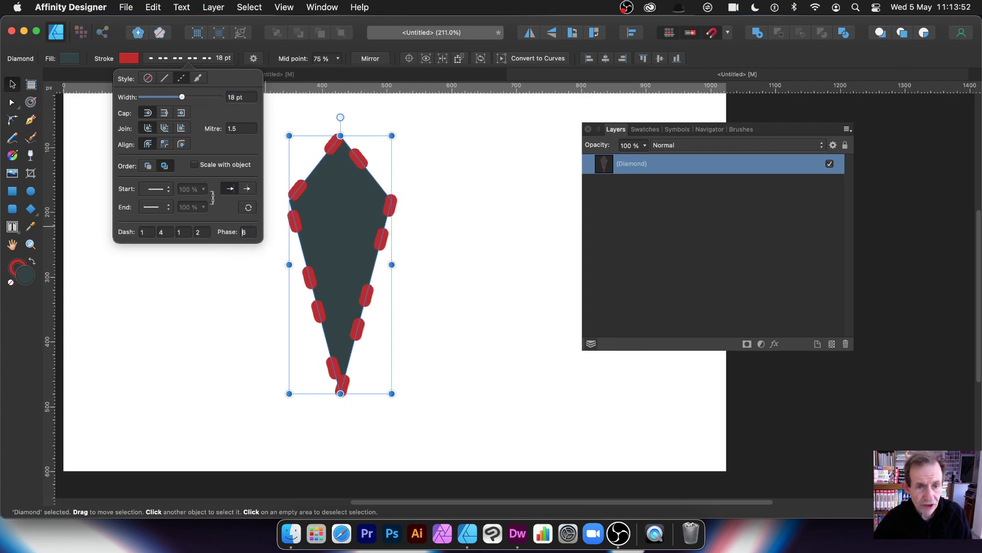
pyautogui.press('Up')
pyautogui.press('Up')
pyautogui.press('Up')
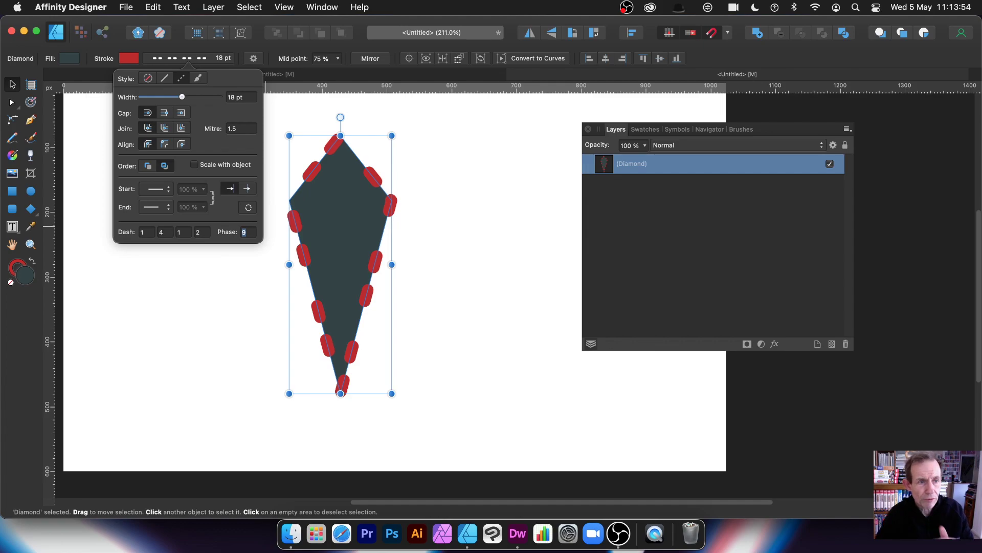
# Switch the stroke to a textured brush style, apply the second Watercolours brush and reduce its width to 43 pt.
pyautogui.click(199, 78)
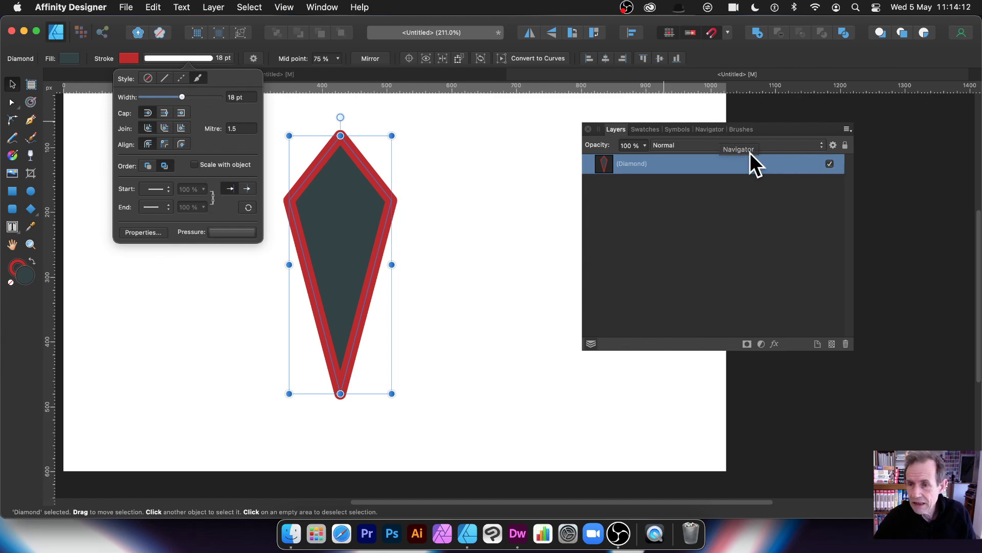
pyautogui.click(746, 129)
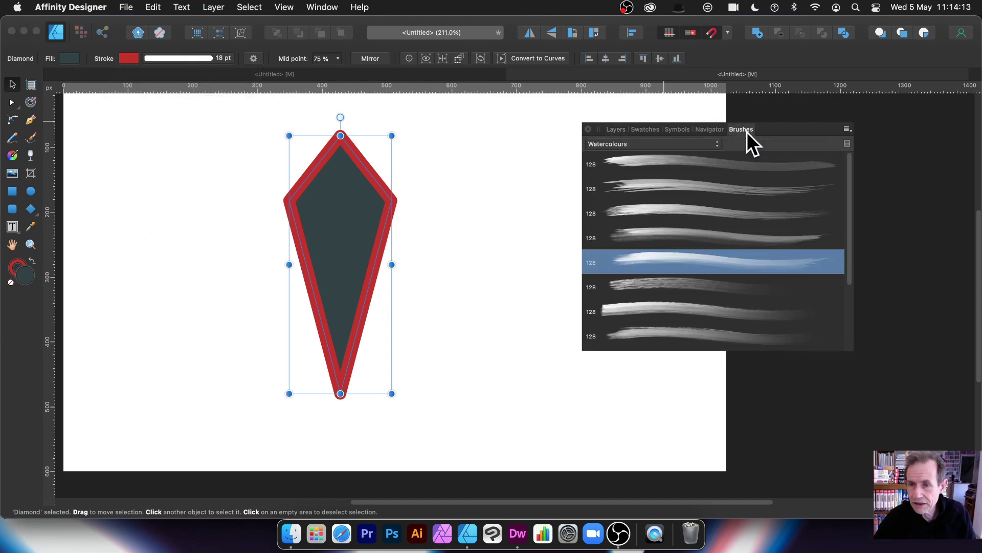
pyautogui.click(640, 186)
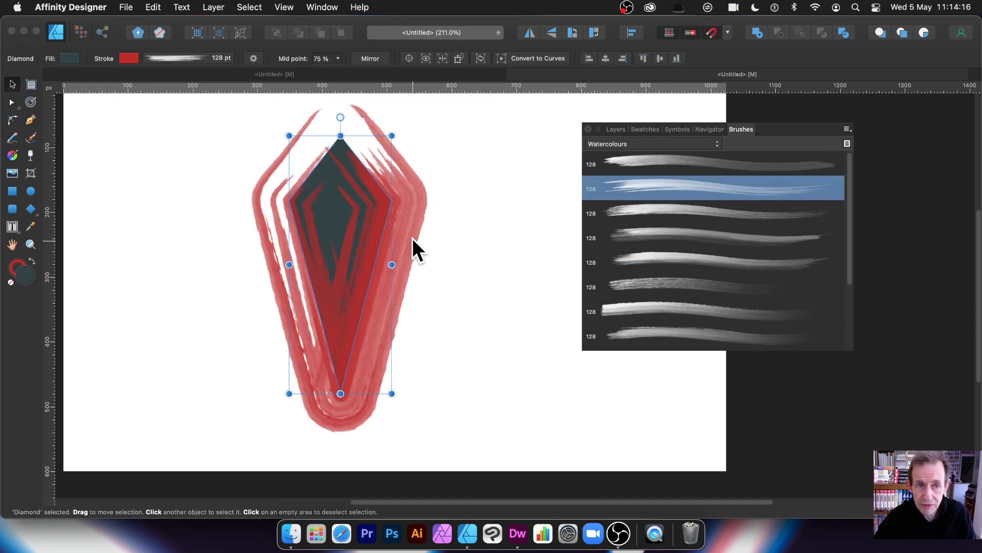
pyautogui.click(194, 59)
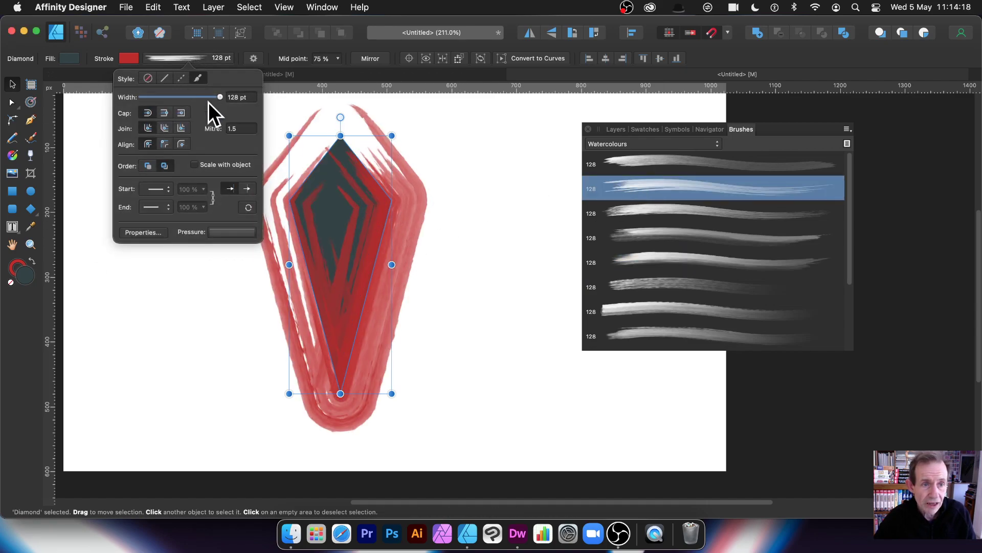
pyautogui.moveTo(217, 95)
pyautogui.mouseDown()
pyautogui.moveTo(173, 93)
pyautogui.moveTo(202, 93)
pyautogui.mouseUp()
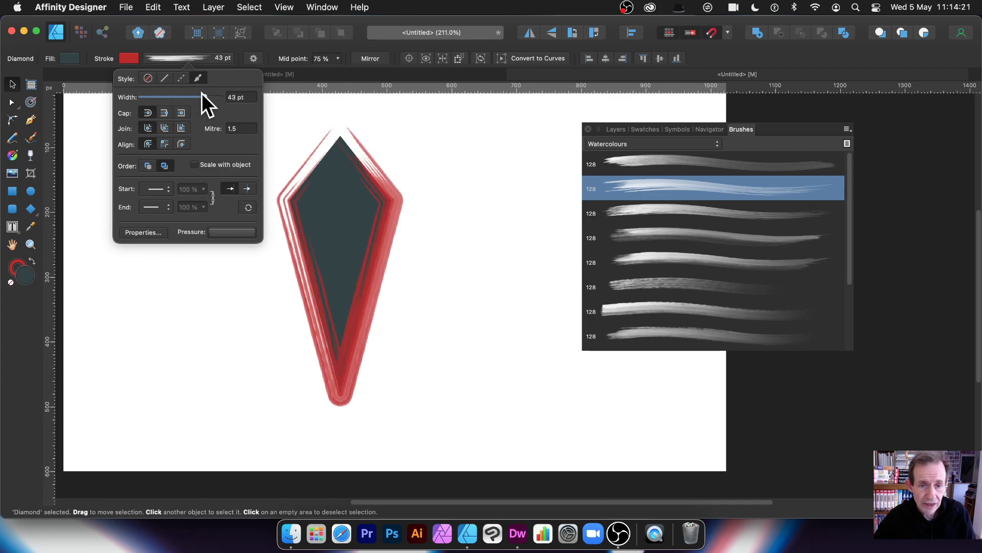
# Try further Watercolours brushes on the diamond's stroke, ending with the sixth brush in the list.
pyautogui.click(669, 212)
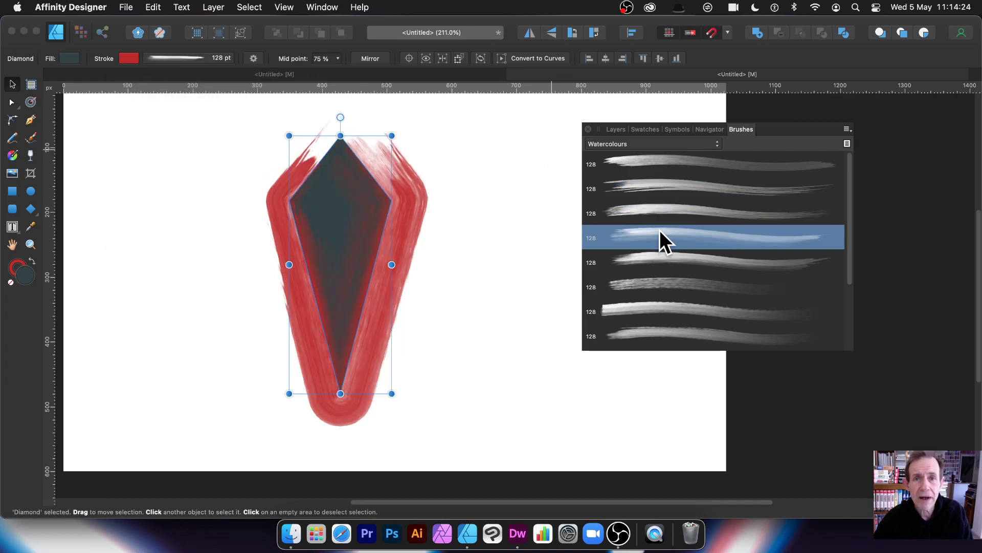
pyautogui.click(660, 260)
pyautogui.click(659, 281)
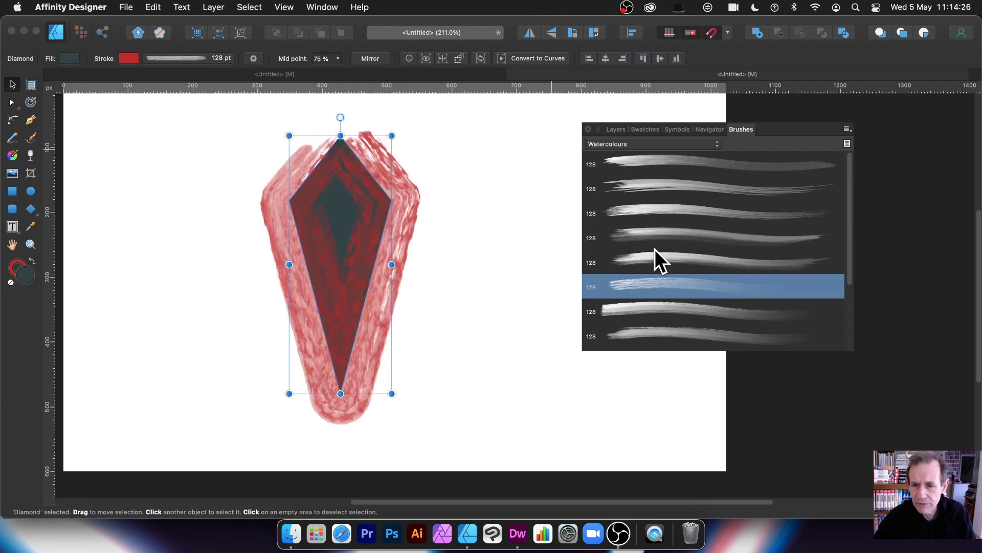
# Apply the Gradual Watercolour 02 brush to the stroke and edit it to 61.5 px width, 3% size variance and 87% opacity variance.
pyautogui.click(643, 259)
pyautogui.doubleClick(644, 259)
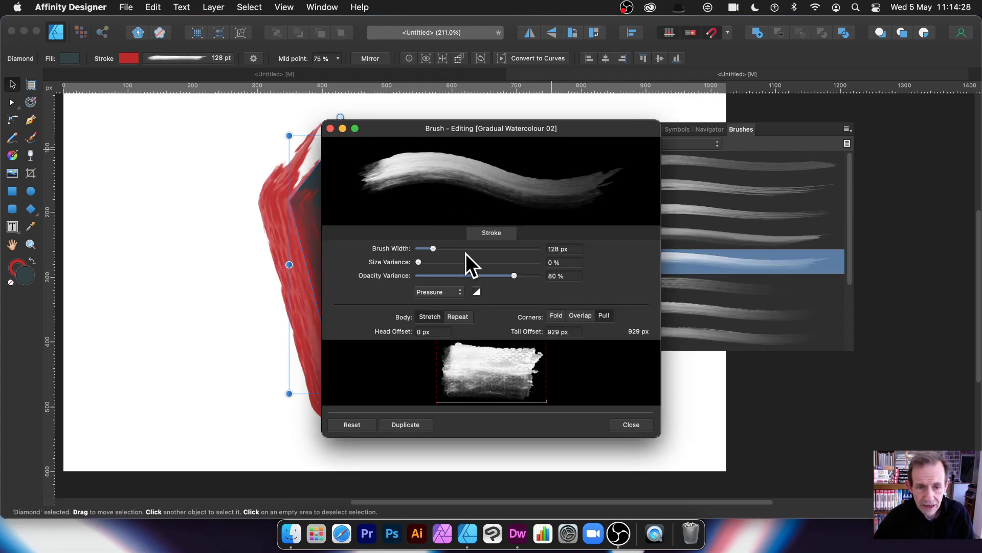
pyautogui.moveTo(404, 128)
pyautogui.mouseDown()
pyautogui.moveTo(589, 118)
pyautogui.moveTo(549, 116)
pyautogui.mouseUp()
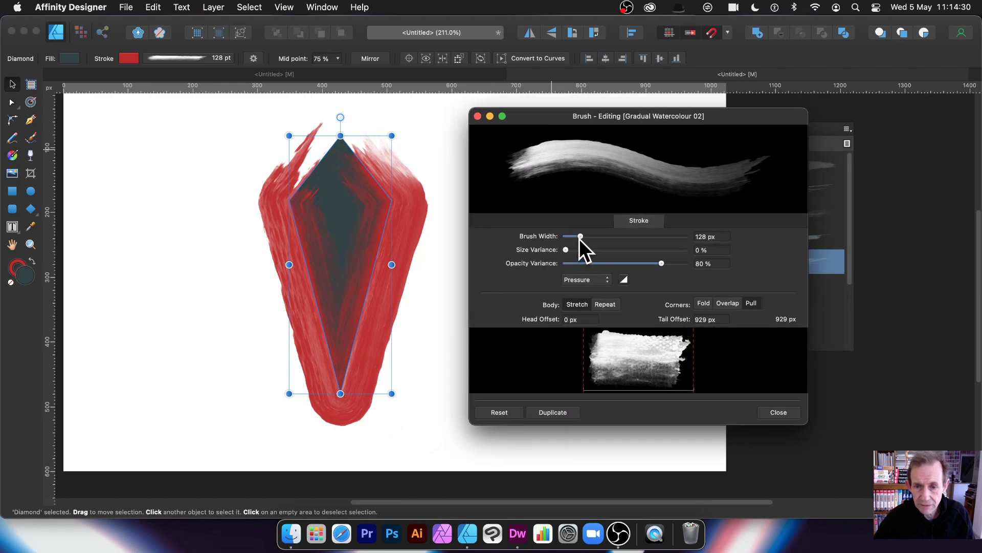
pyautogui.moveTo(579, 238)
pyautogui.mouseDown()
pyautogui.moveTo(620, 249)
pyautogui.moveTo(570, 250)
pyautogui.mouseUp()
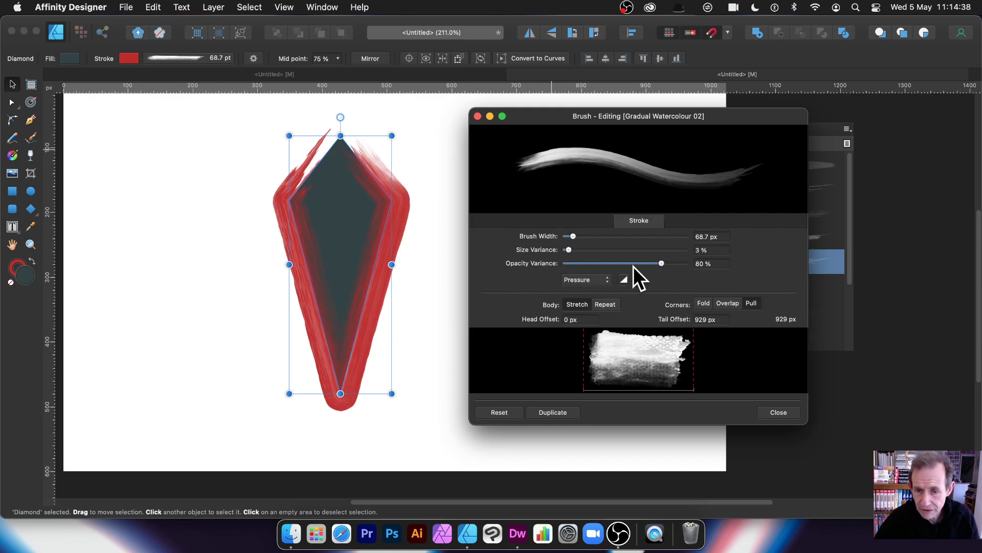
pyautogui.scroll(4, 634, 264)
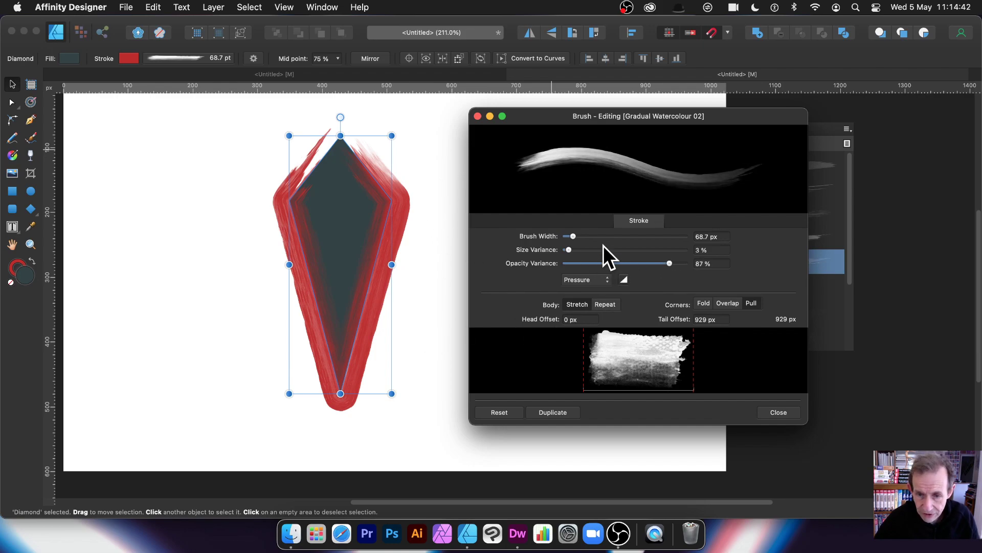
pyautogui.moveTo(577, 235)
pyautogui.mouseDown()
pyautogui.moveTo(606, 236)
pyautogui.moveTo(576, 238)
pyautogui.mouseUp()
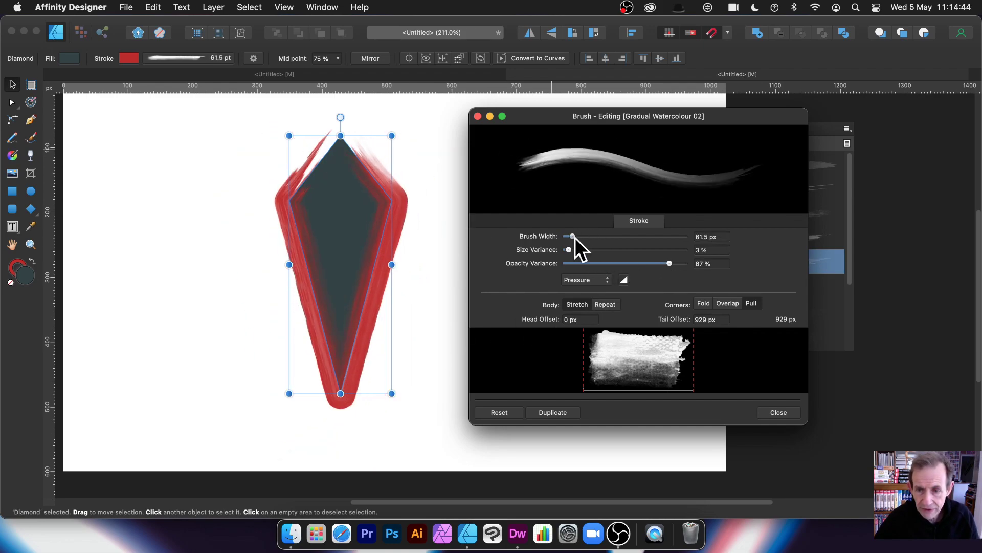
pyautogui.click(777, 412)
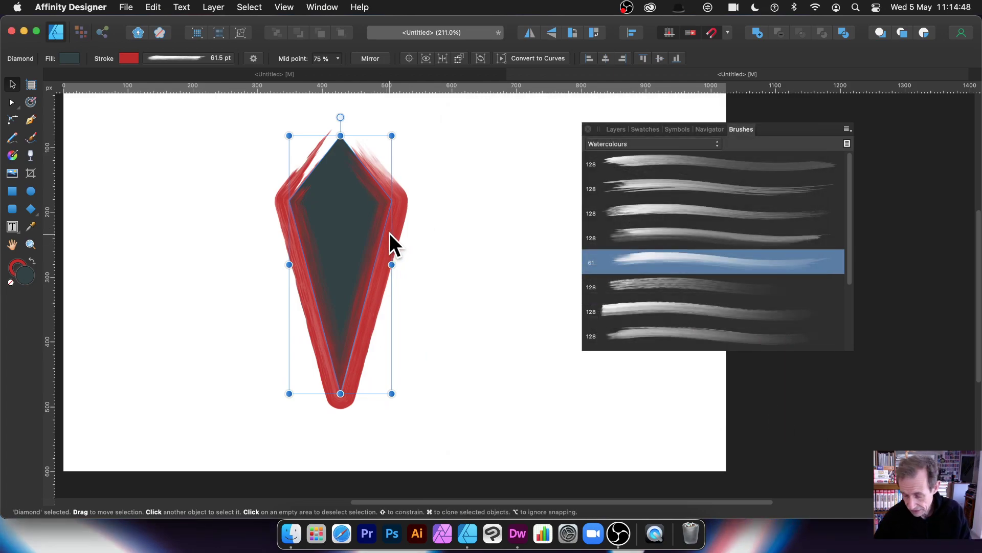
# Replace the brushed diamond with a newly drawn tall diamond and set its stroke style to none.
pyautogui.press('Delete')
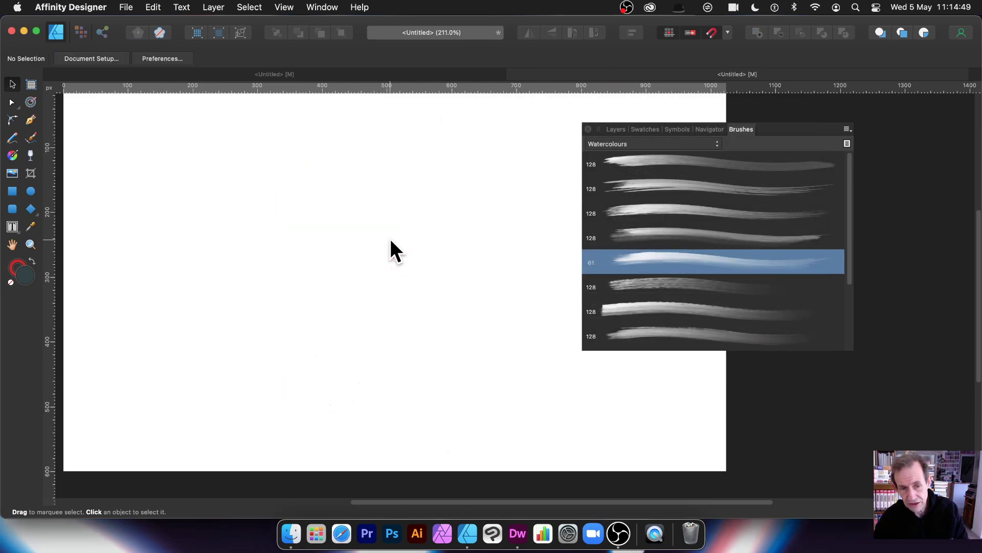
pyautogui.click(30, 208)
pyautogui.moveTo(288, 134); pyautogui.dragTo(378, 317)
pyautogui.moveTo(405, 408); pyautogui.dragTo(408, 412)
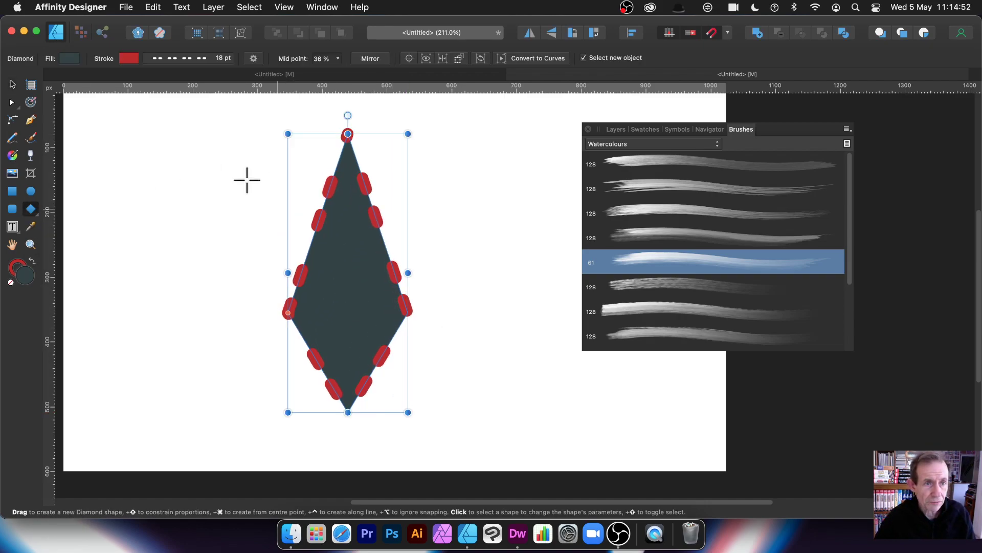
pyautogui.click(205, 58)
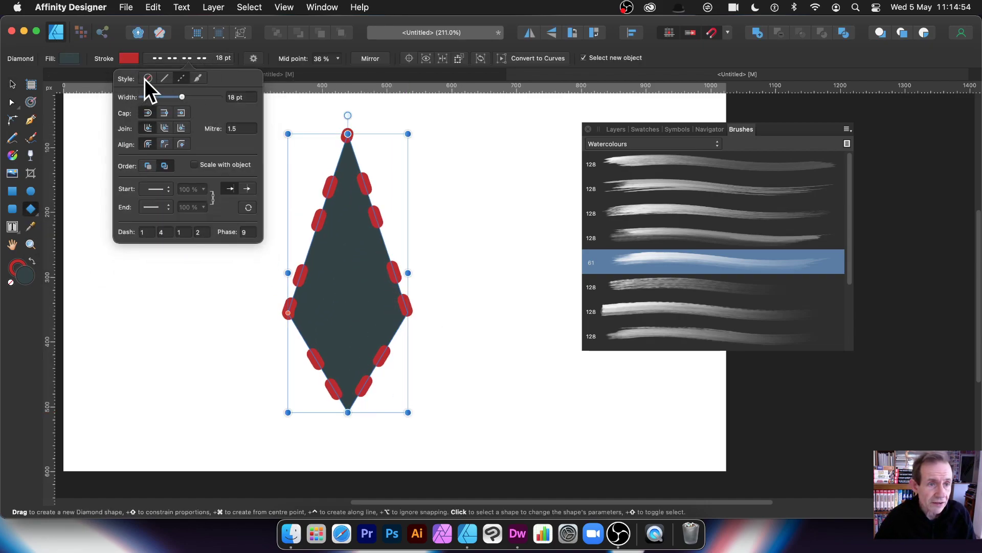
pyautogui.click(148, 78)
pyautogui.click(14, 85)
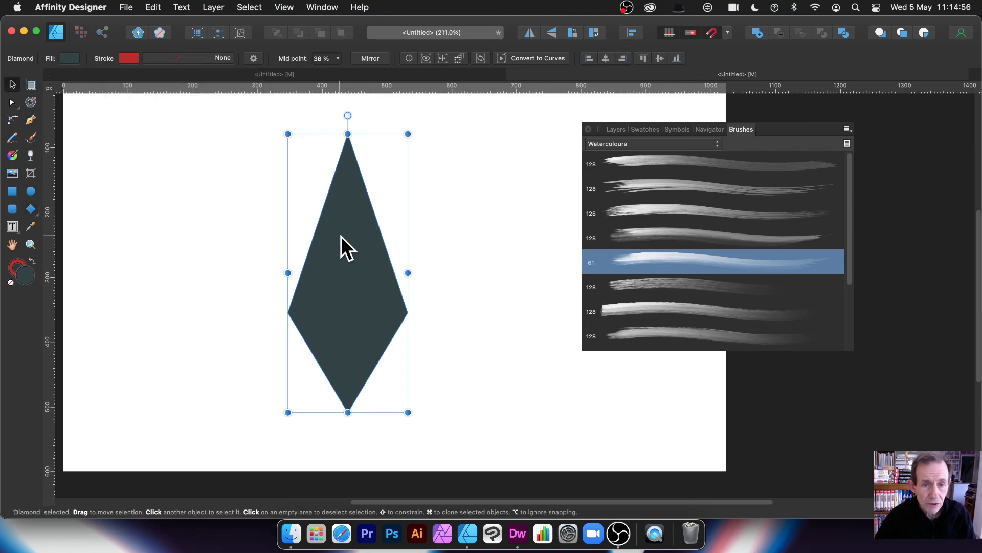
# Nudge the diamond slightly, open its layer effects and enable Bevel / Emboss with a radius of 21.4 px.
pyautogui.moveTo(341, 236)
pyautogui.mouseDown()
pyautogui.moveTo(349, 215)
pyautogui.moveTo(346, 232)
pyautogui.mouseUp()
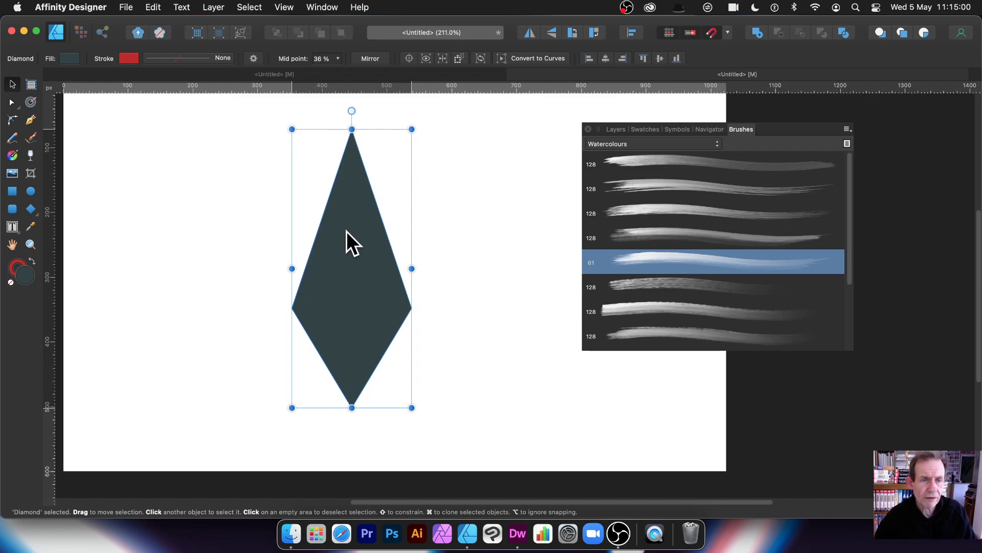
pyautogui.click(216, 7)
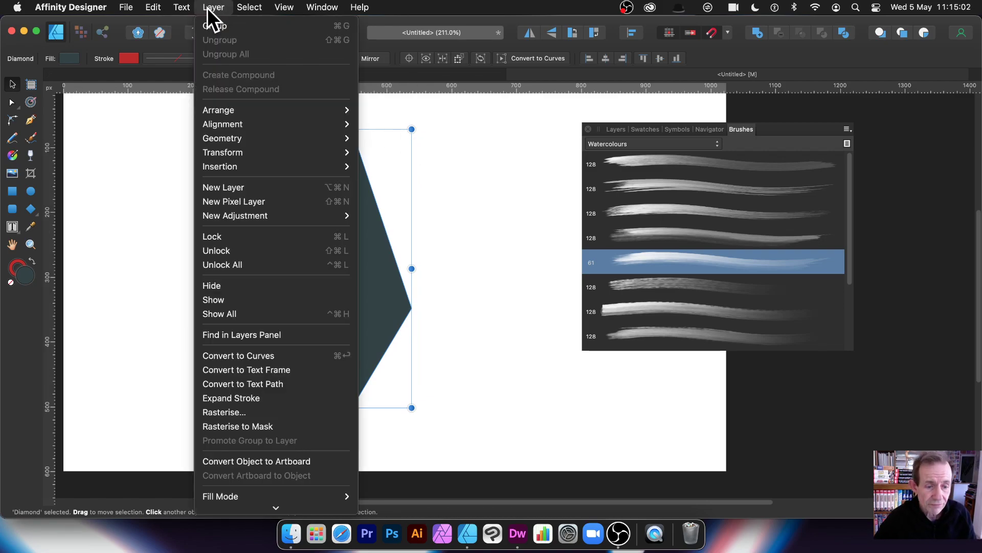
pyautogui.moveTo(276, 506)
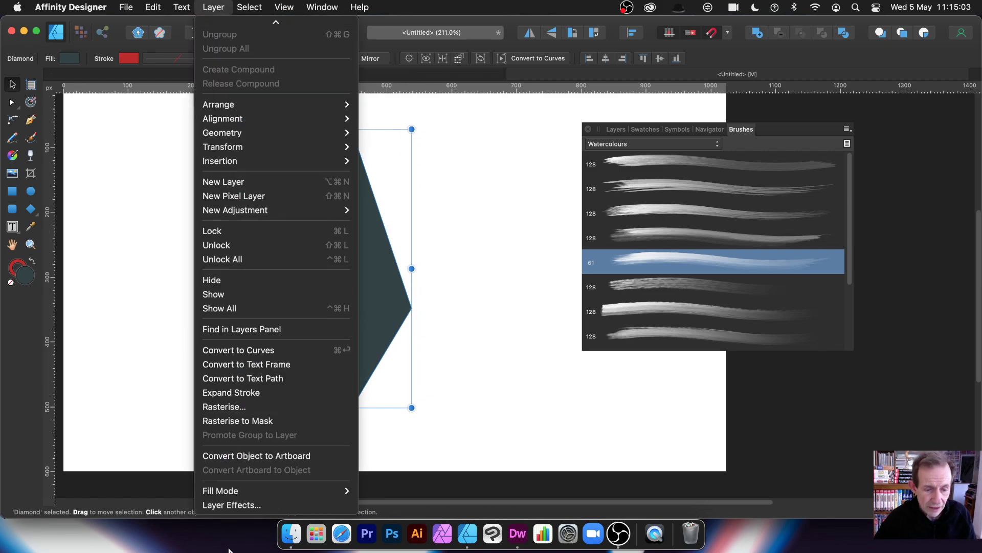
pyautogui.click(243, 504)
pyautogui.moveTo(525, 121); pyautogui.dragTo(552, 130)
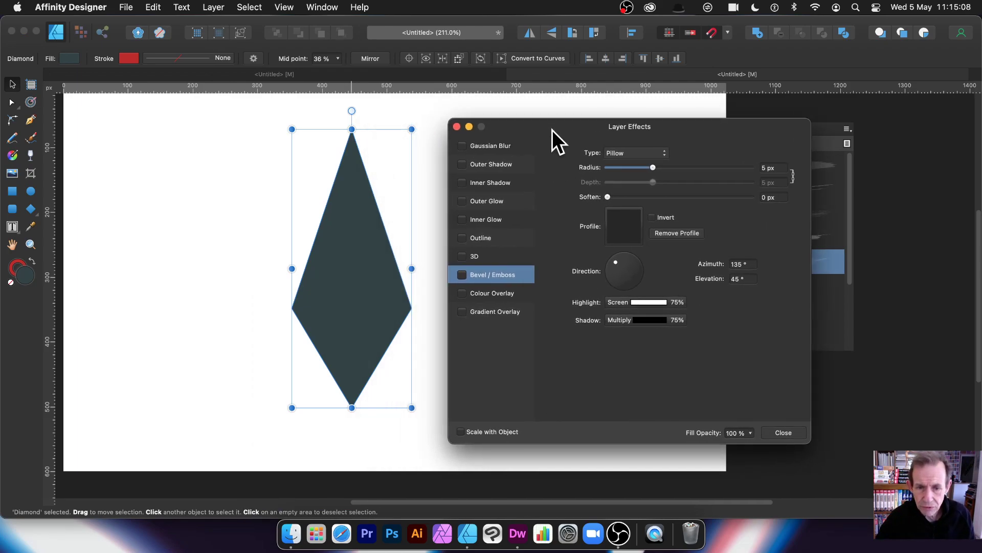
pyautogui.click(462, 276)
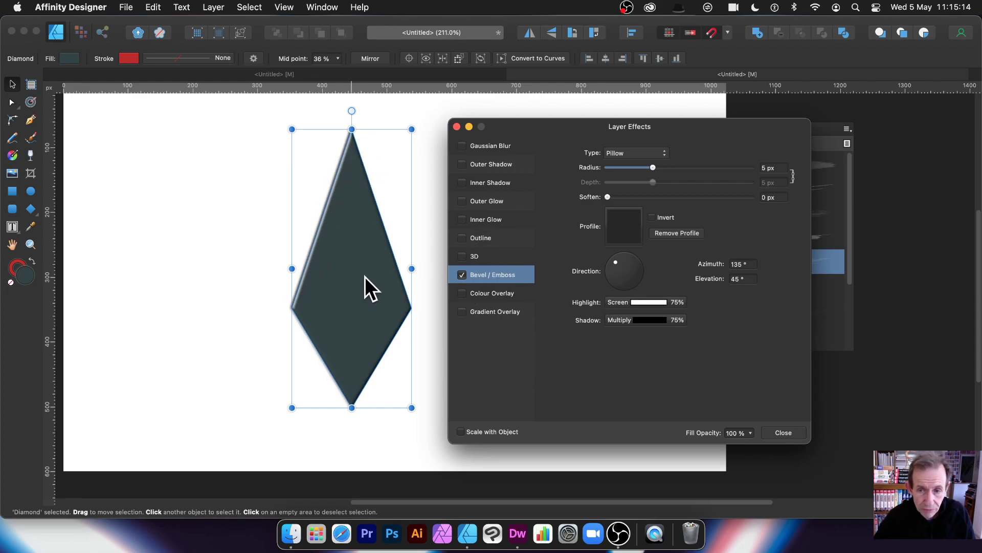
pyautogui.moveTo(650, 162); pyautogui.dragTo(688, 168)
# Try the Emboss and Outer bevel types, settle on Inner, and set the light direction to azimuth 125.9° and elevation 66.7°.
pyautogui.click(646, 154)
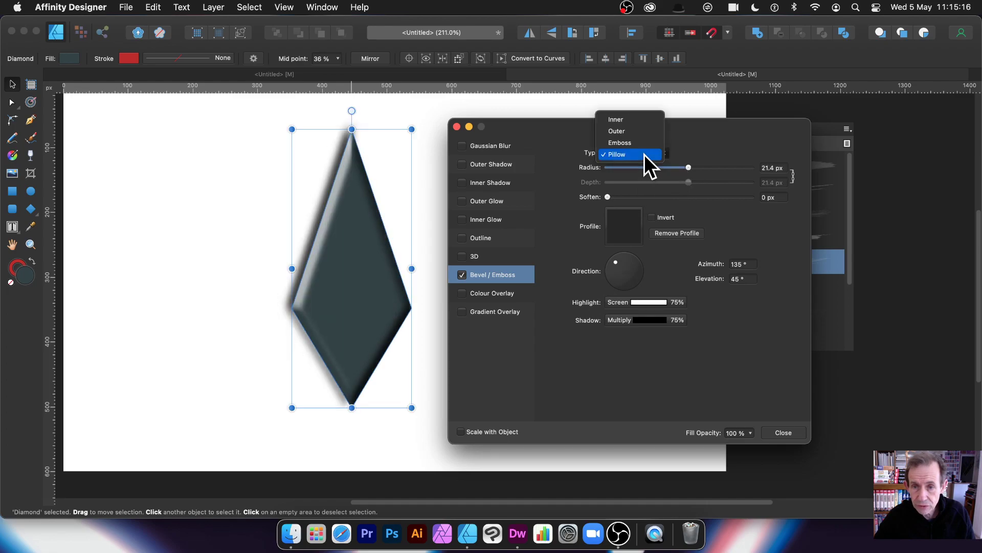
pyautogui.click(643, 143)
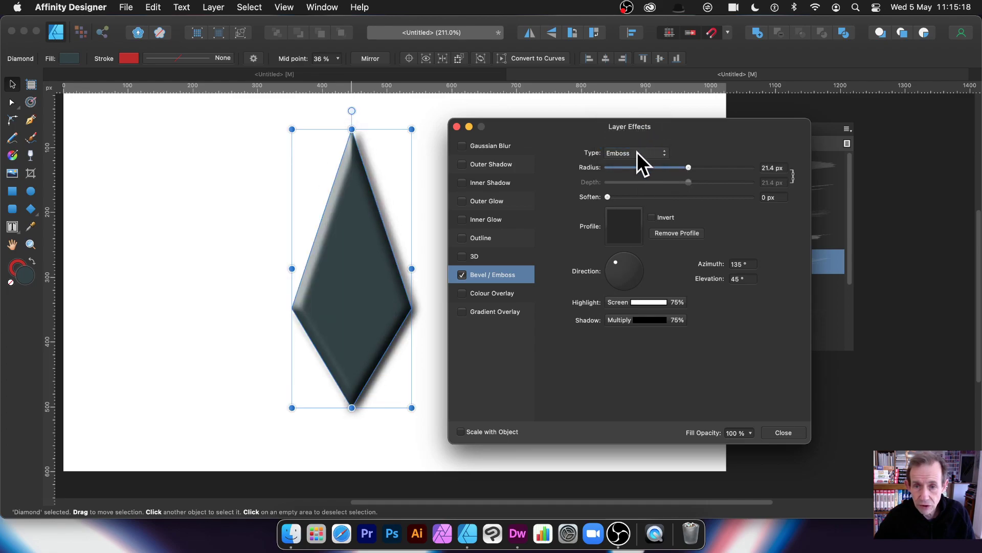
pyautogui.click(638, 153)
pyautogui.click(638, 141)
pyautogui.click(621, 150)
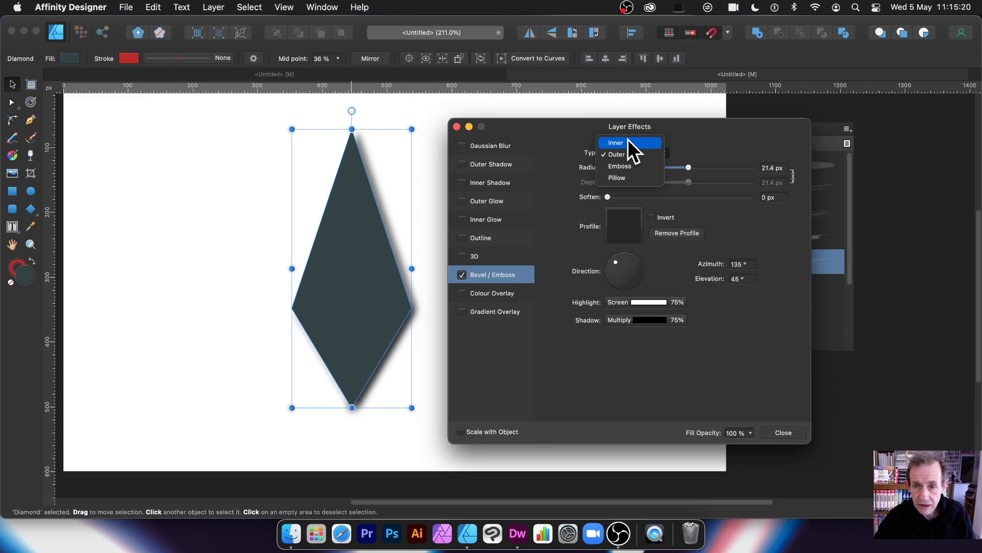
pyautogui.click(628, 139)
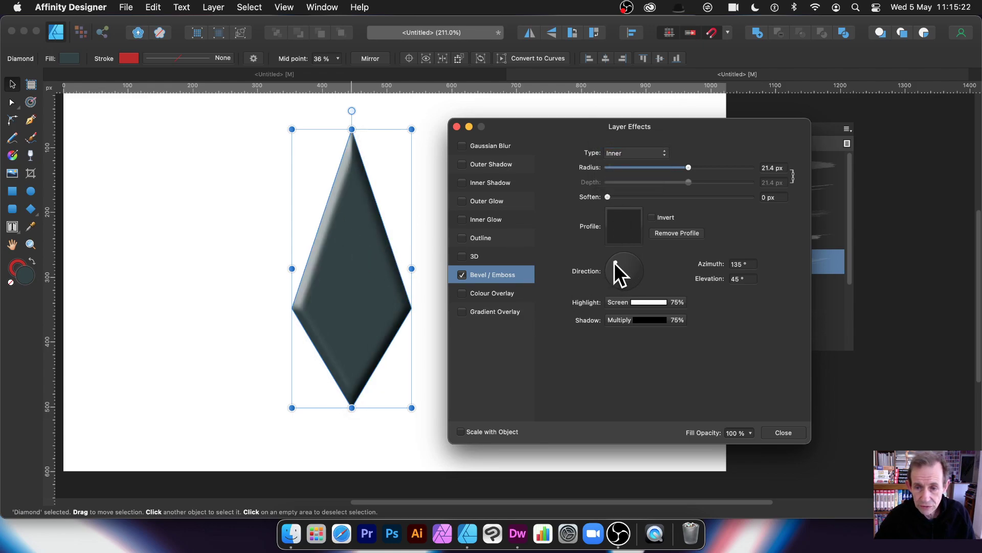
pyautogui.moveTo(614, 262)
pyautogui.mouseDown()
pyautogui.moveTo(621, 278)
pyautogui.moveTo(610, 264)
pyautogui.moveTo(619, 264)
pyautogui.mouseUp()
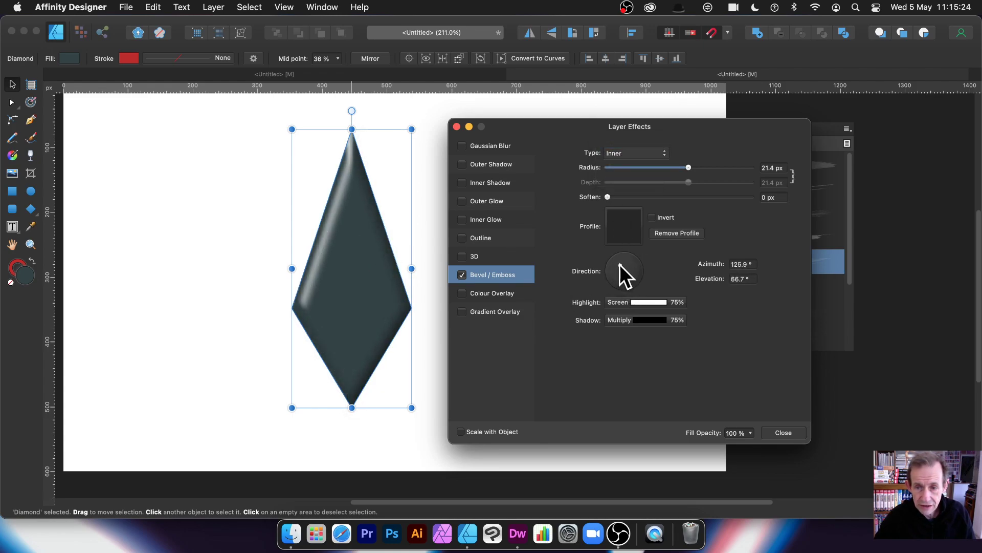
# Give the bevel a custom profile by bending a standard profile curve into a hump followed by a dip.
pyautogui.click(625, 220)
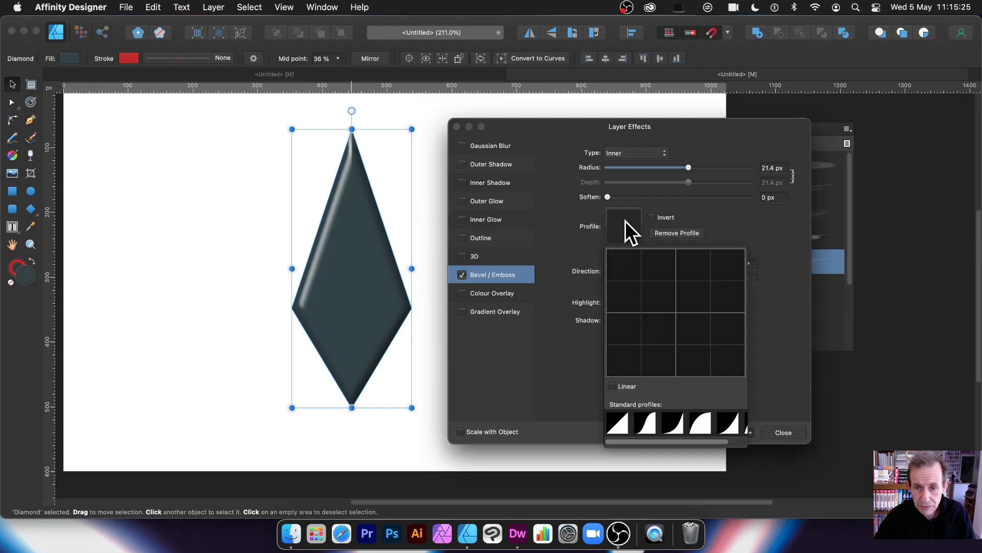
pyautogui.click(647, 423)
pyautogui.moveTo(675, 335); pyautogui.dragTo(709, 357)
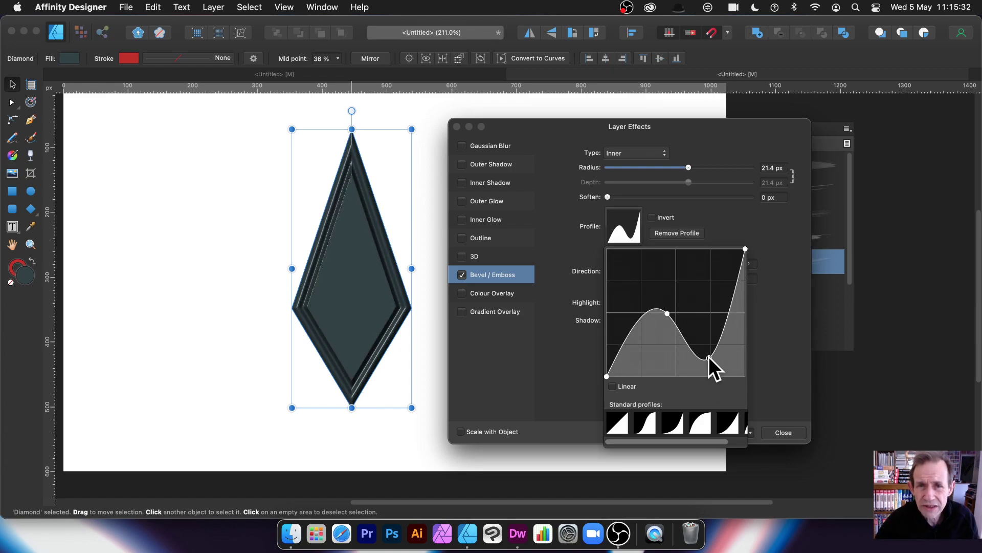
pyautogui.click(512, 236)
# Add a linear black-to-white Gradient Overlay to the diamond with Scale X at 37%, and close the layer effects.
pyautogui.click(459, 312)
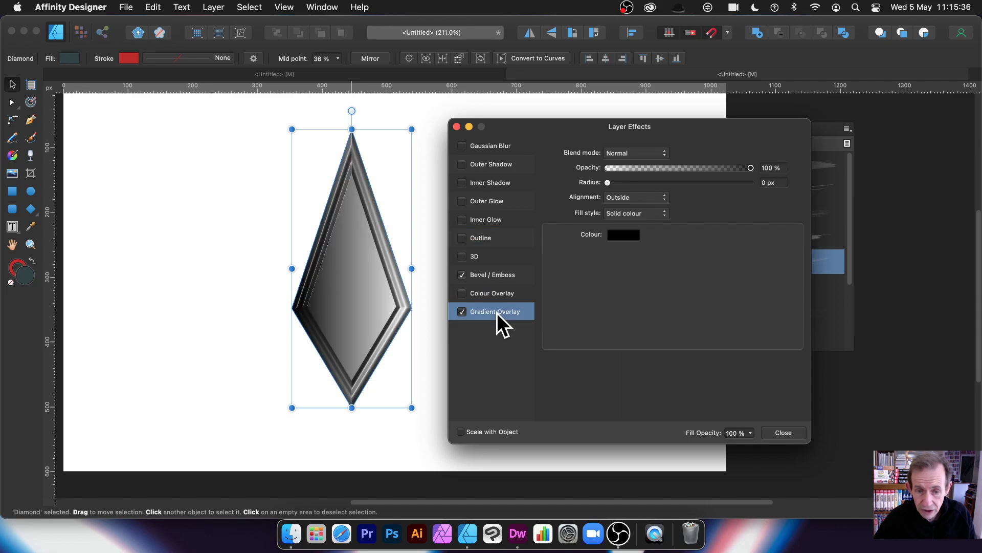
pyautogui.moveTo(644, 244); pyautogui.dragTo(621, 244)
pyautogui.click(624, 223)
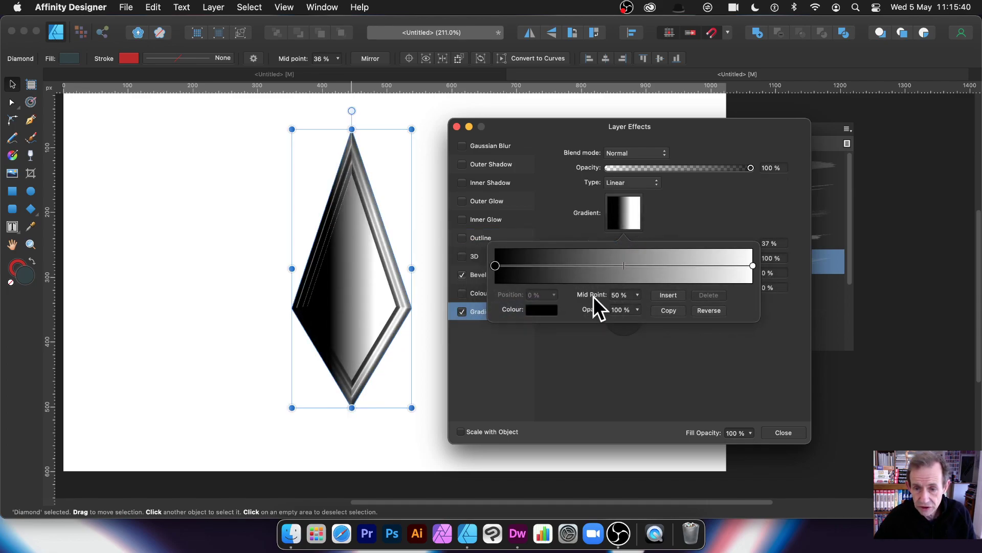
pyautogui.click(727, 203)
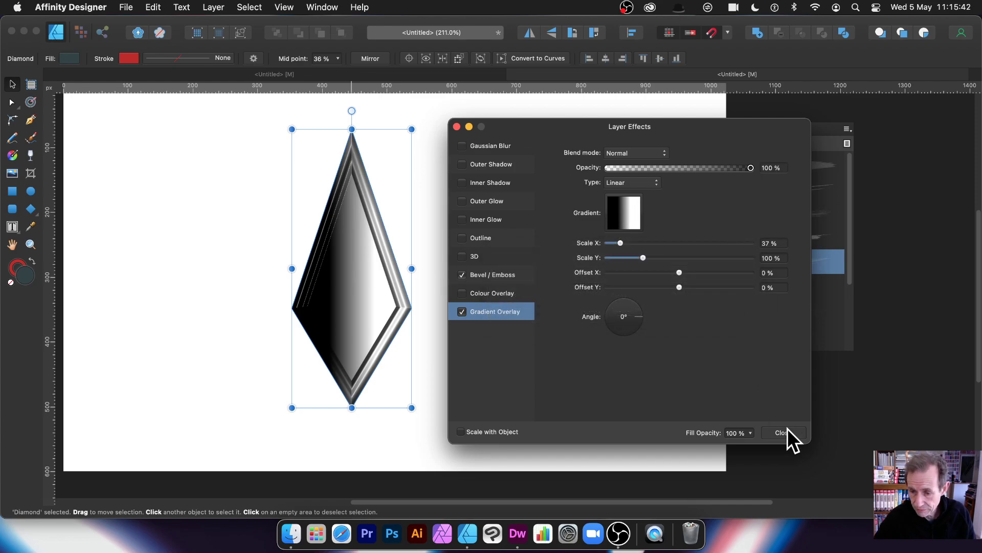
pyautogui.click(788, 430)
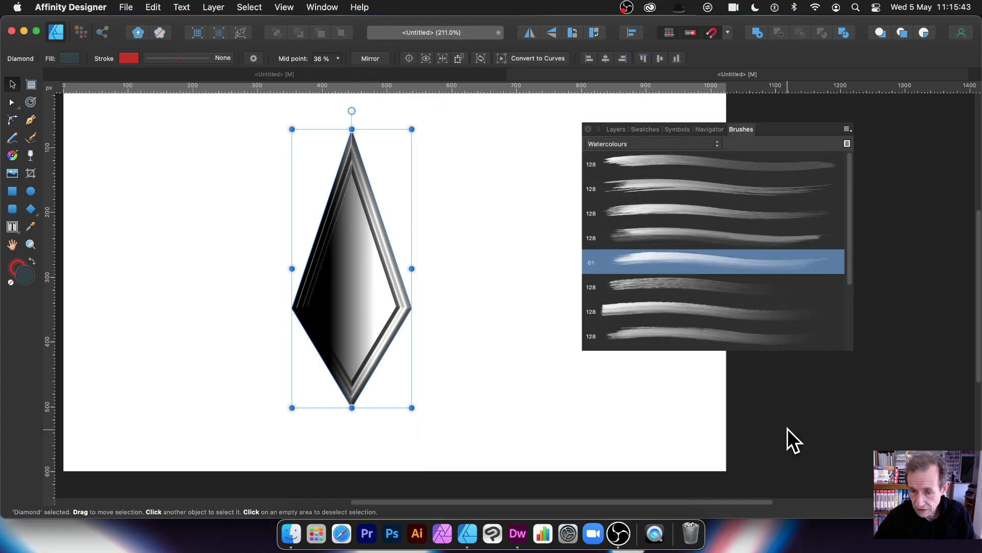
# Undo the last parameter change of the diamond's gradient overlay.
pyautogui.click(153, 7)
pyautogui.click(156, 25)
pyautogui.click(147, 5)
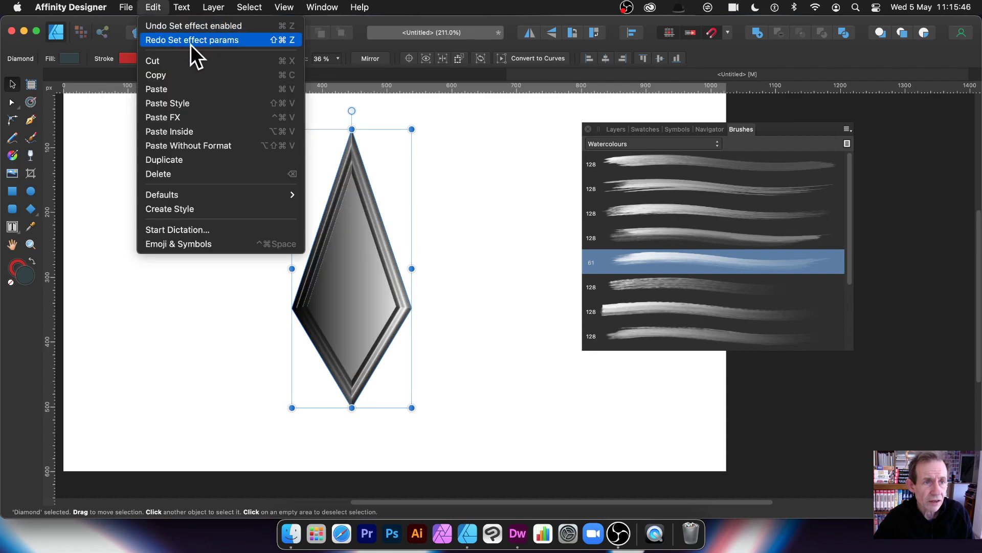
pyautogui.click(492, 158)
# Delete the diamond with the effects and draw a new plain diamond without a stroke.
pyautogui.press('Delete')
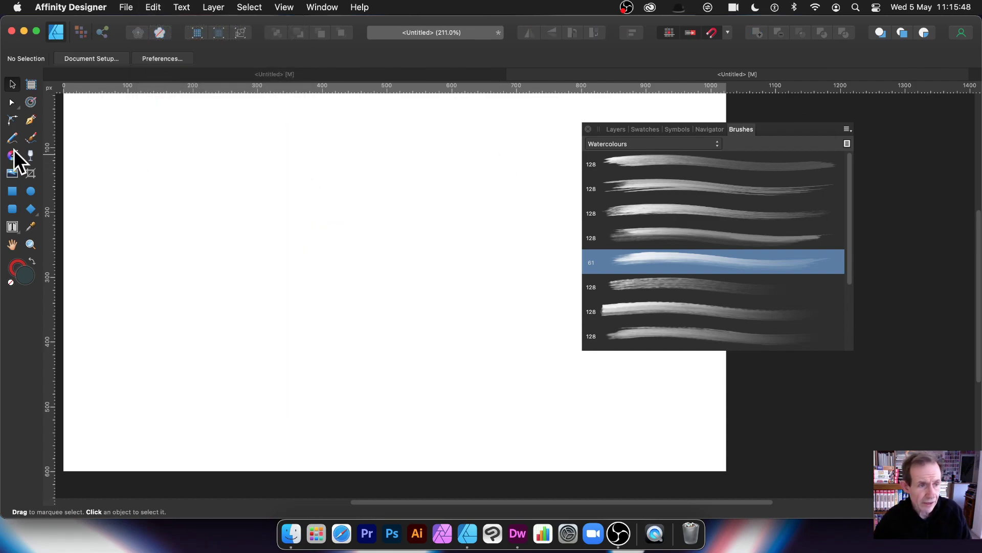
pyautogui.click(31, 209)
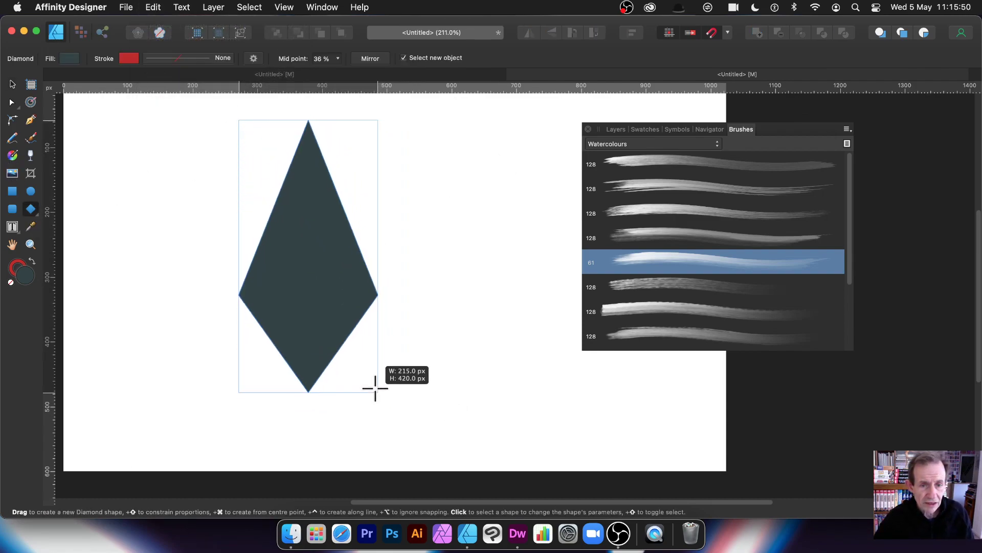
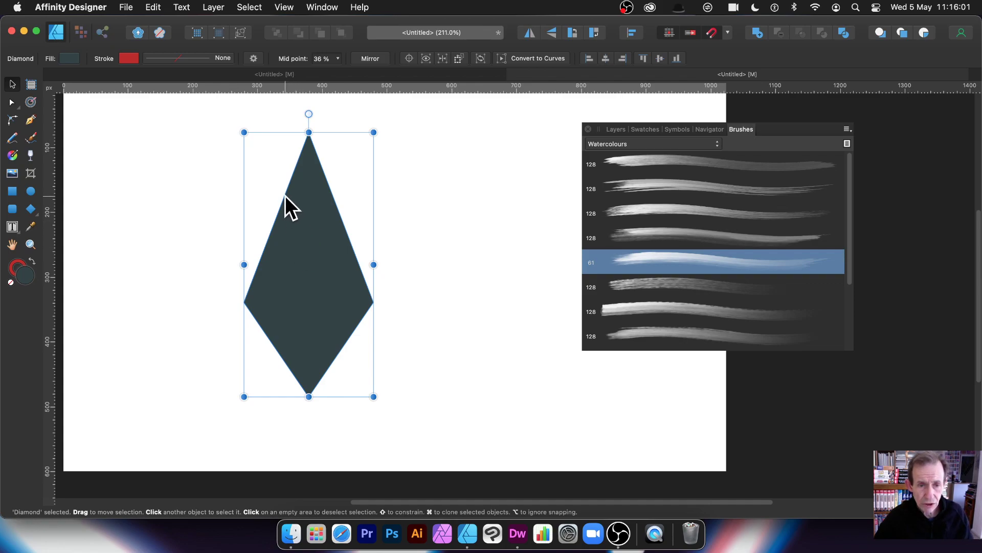
# Duplicate the diamond, then shrink the copy and place it inside the original.
pyautogui.moveTo(306, 235); pyautogui.dragTo(369, 278)
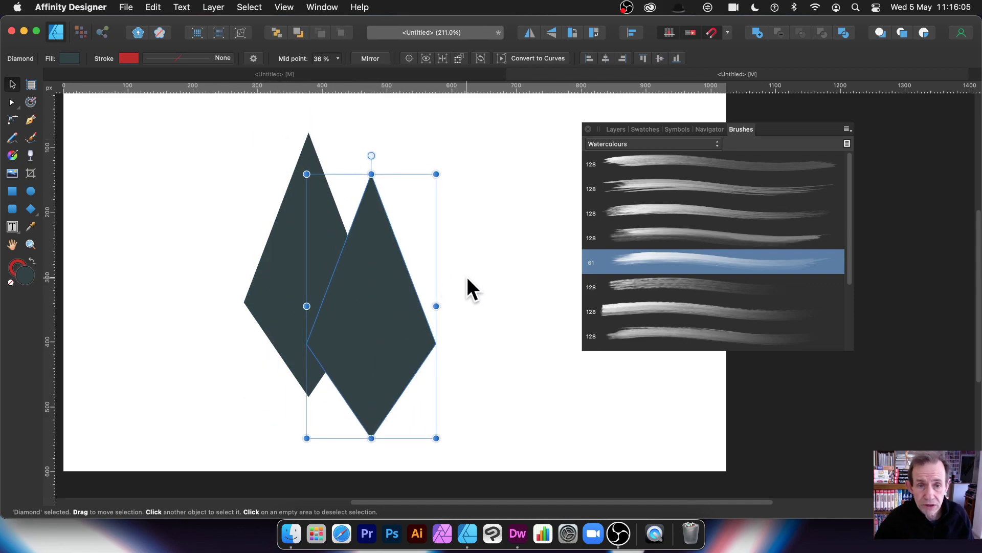
pyautogui.moveTo(436, 437); pyautogui.dragTo(381, 367)
pyautogui.moveTo(373, 285); pyautogui.dragTo(328, 278)
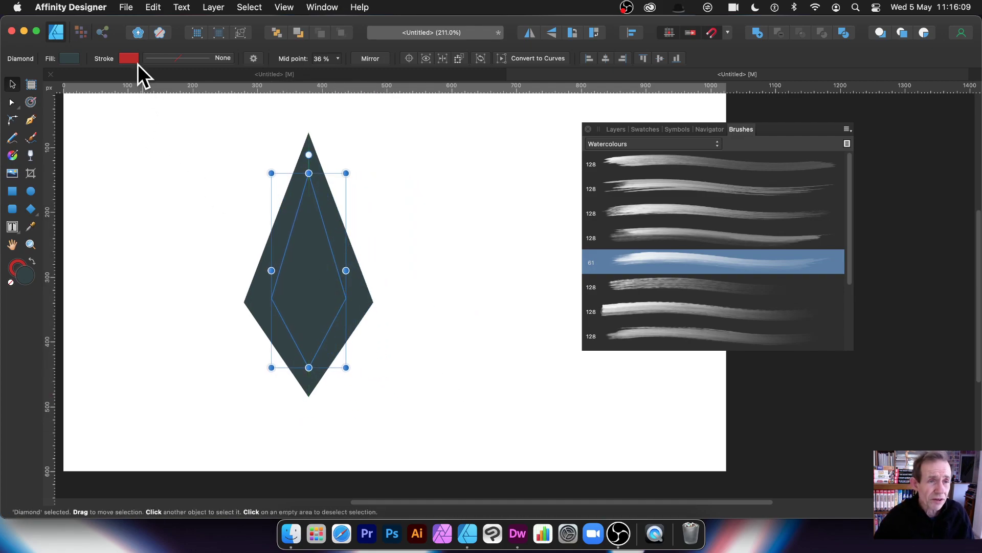
# Change the fill of the smaller inner diamond to turquoise.
pyautogui.click(69, 57)
pyautogui.moveTo(152, 145); pyautogui.dragTo(122, 163)
pyautogui.click(256, 134)
# Align the centres of both diamonds vertically, and select the turquoise inner diamond.
pyautogui.moveTo(231, 119); pyautogui.dragTo(485, 422)
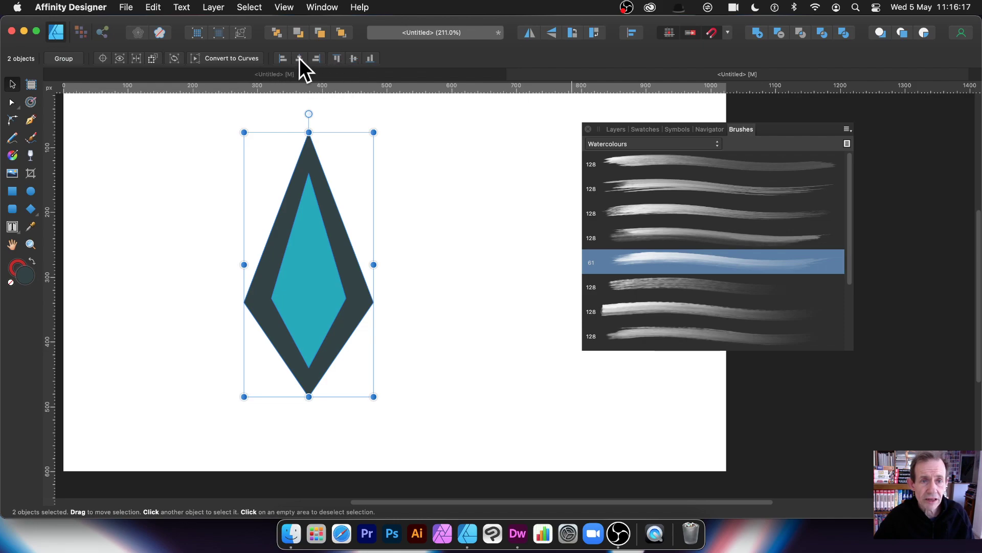
pyautogui.click(353, 59)
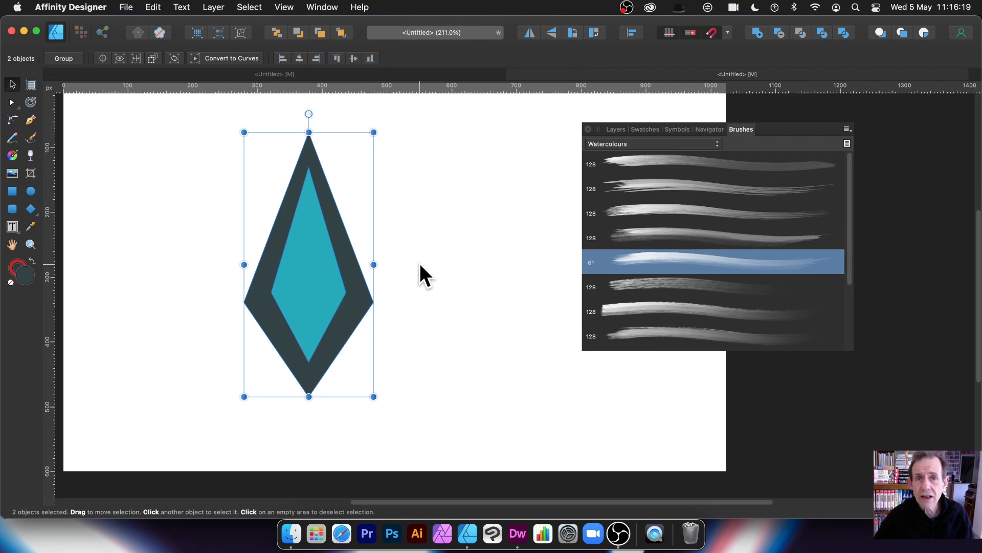
pyautogui.click(419, 263)
pyautogui.click(337, 259)
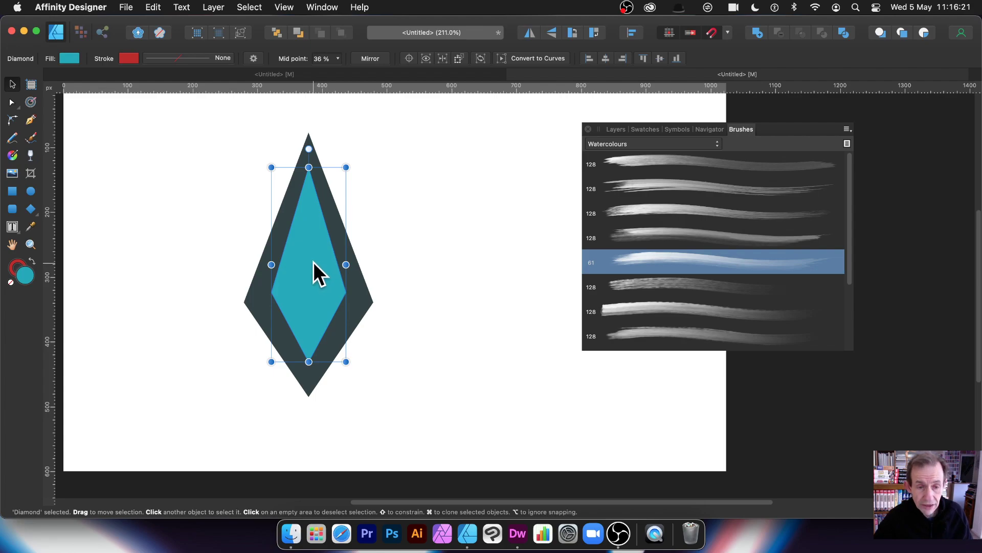
# Duplicate the turquoise diamond, shrink the copy, and place it centred inside the turquoise one.
pyautogui.moveTo(314, 262); pyautogui.dragTo(370, 262)
pyautogui.moveTo(402, 360); pyautogui.dragTo(379, 302)
pyautogui.moveTo(356, 247); pyautogui.dragTo(313, 283)
# Change the fill of the smallest inner diamond to orange and deselect it.
pyautogui.click(69, 58)
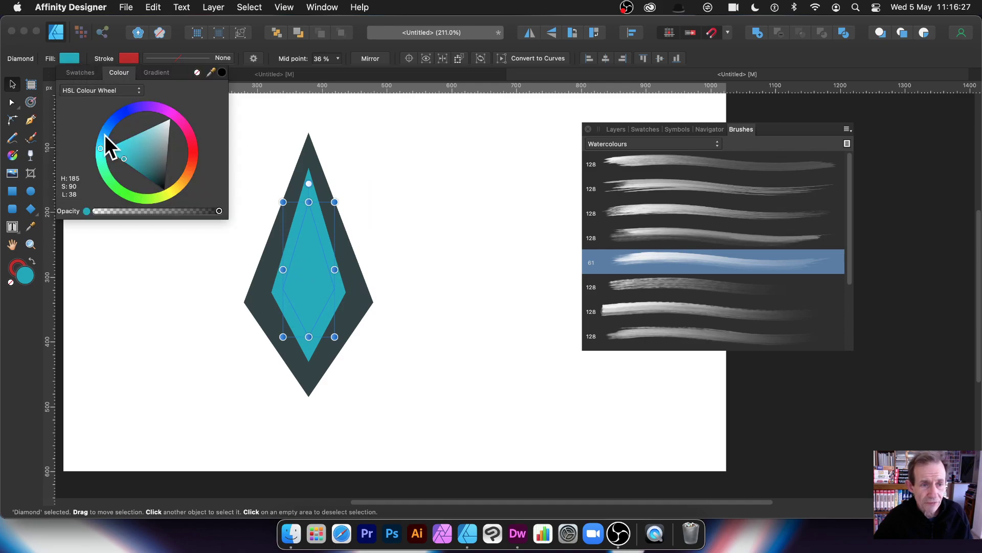
pyautogui.click(192, 173)
pyautogui.moveTo(164, 155); pyautogui.dragTo(174, 160)
pyautogui.click(424, 164)
# Select all three nested diamonds and combine them into one group.
pyautogui.moveTo(211, 128); pyautogui.dragTo(433, 408)
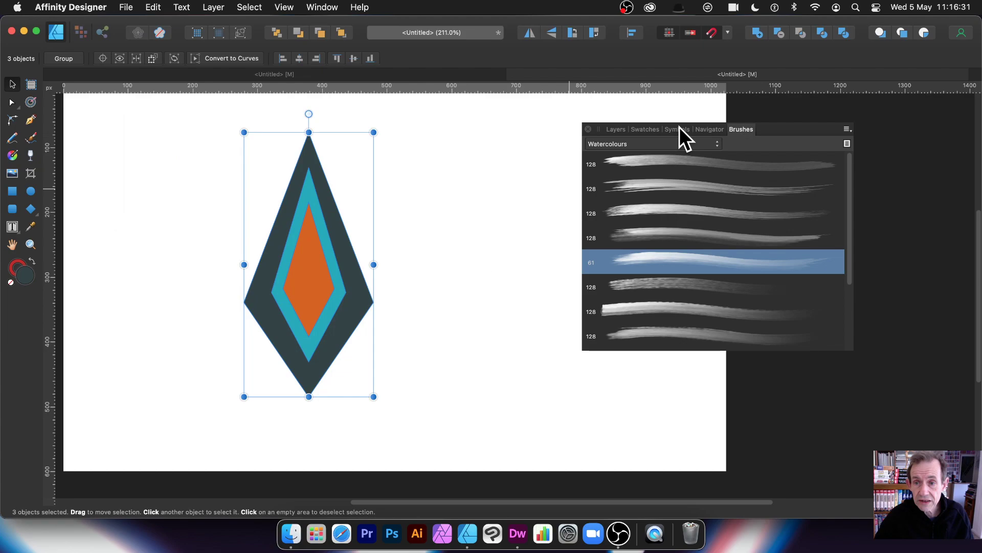
pyautogui.click(677, 128)
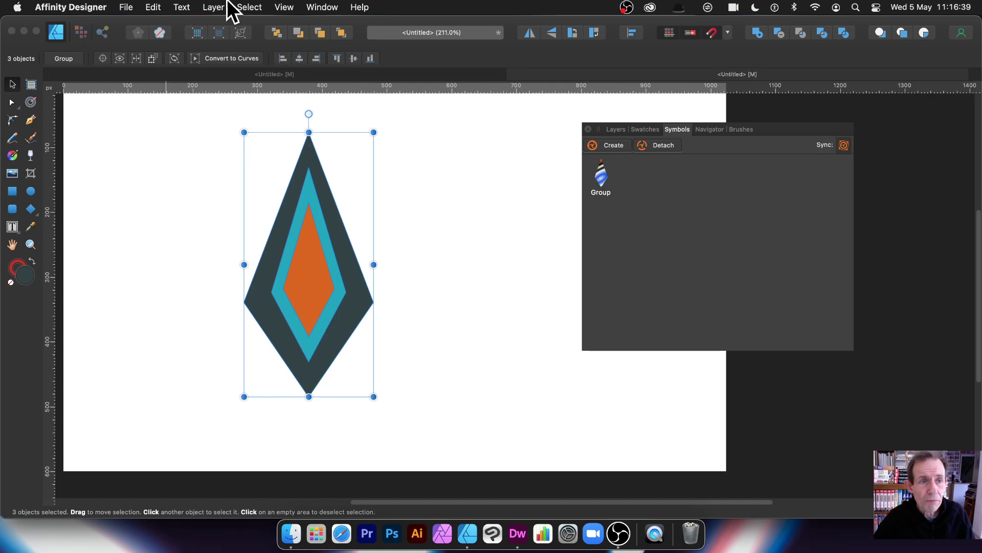
pyautogui.rightClick(316, 192)
pyautogui.moveTo(388, 508)
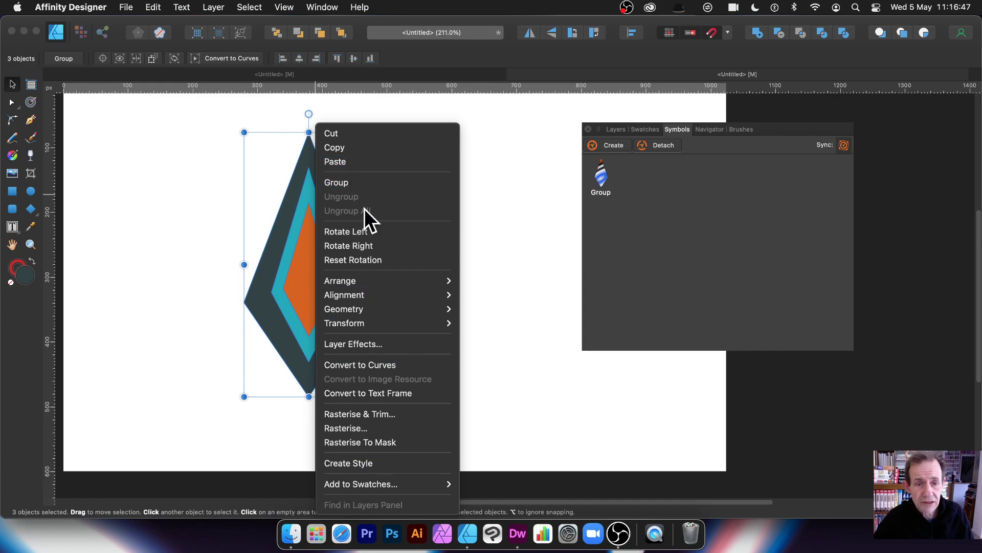
pyautogui.click(357, 185)
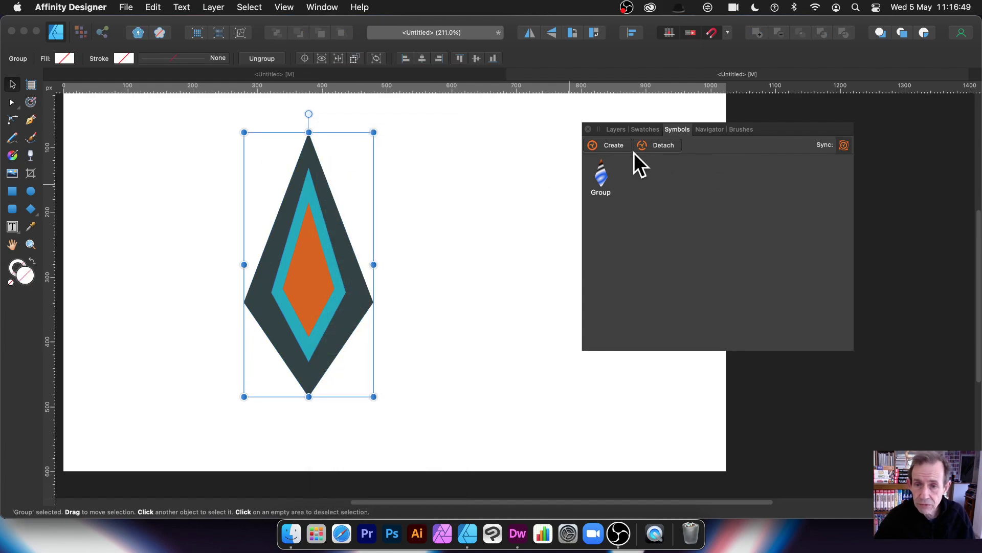
# Create a reusable symbol from the diamond group, and delete the original from the canvas.
pyautogui.click(293, 4)
pyautogui.moveTo(293, 266)
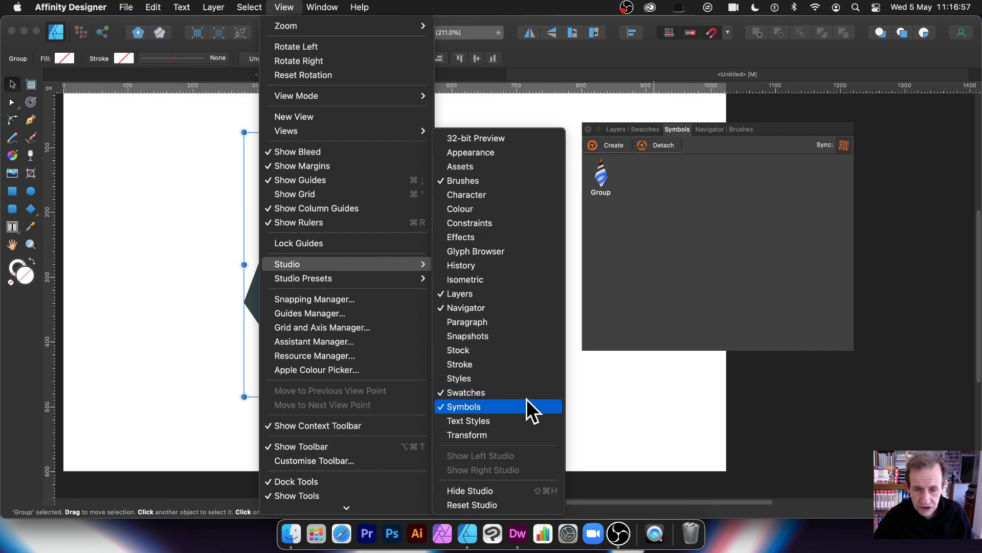
pyautogui.click(321, 274)
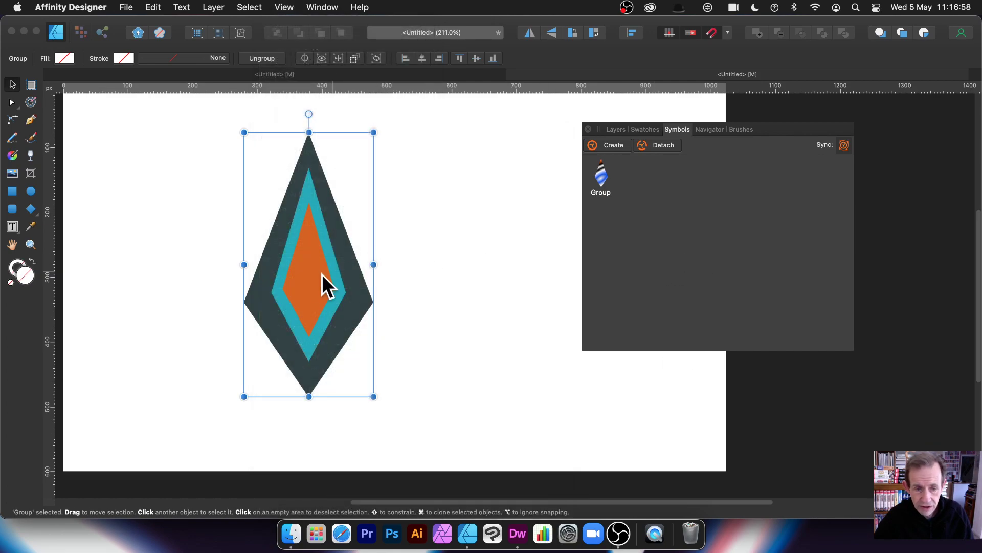
pyautogui.click(615, 146)
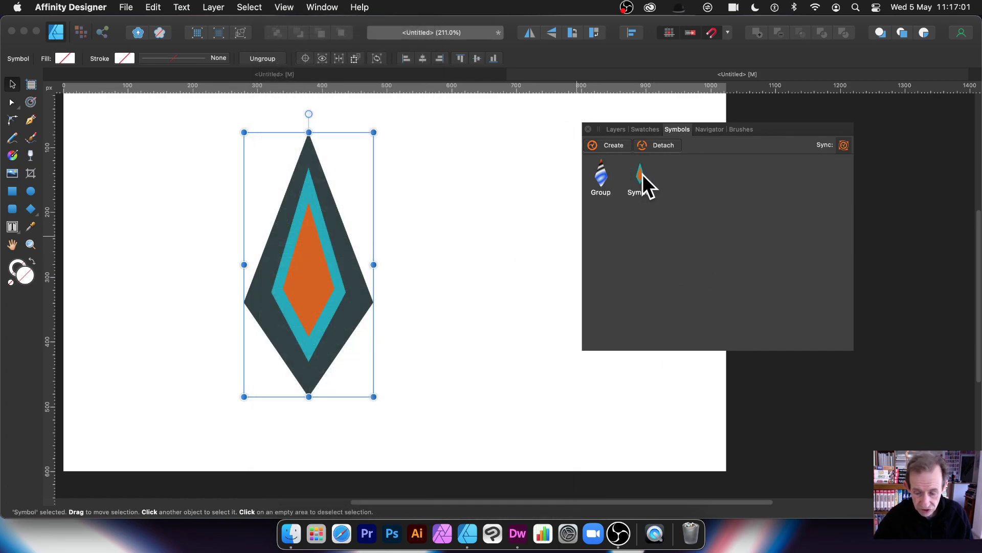
pyautogui.press('Delete')
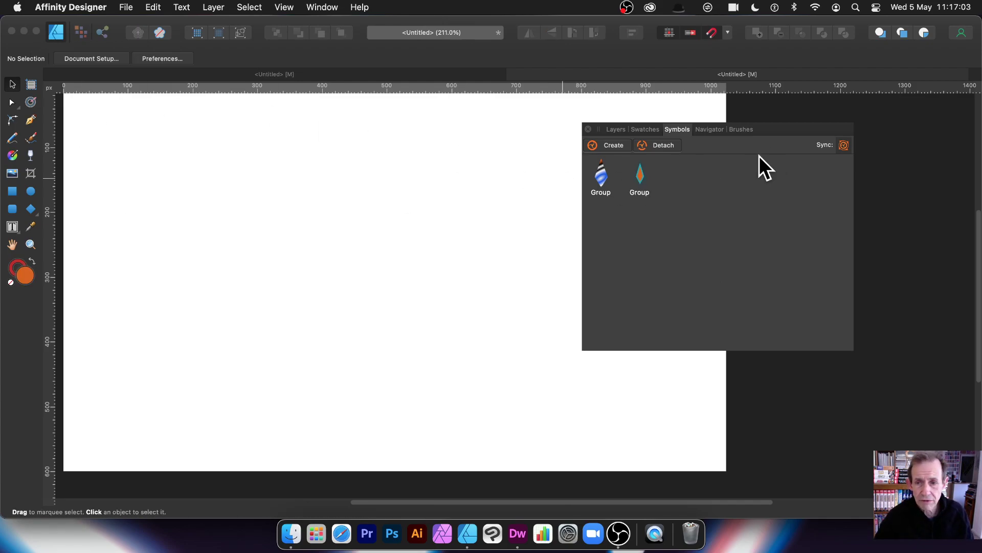
# Place three instances of the new nested-diamond symbol side by side on the canvas.
pyautogui.moveTo(643, 172); pyautogui.dragTo(260, 257)
pyautogui.moveTo(645, 175); pyautogui.dragTo(400, 297)
pyautogui.moveTo(640, 177); pyautogui.dragTo(514, 244)
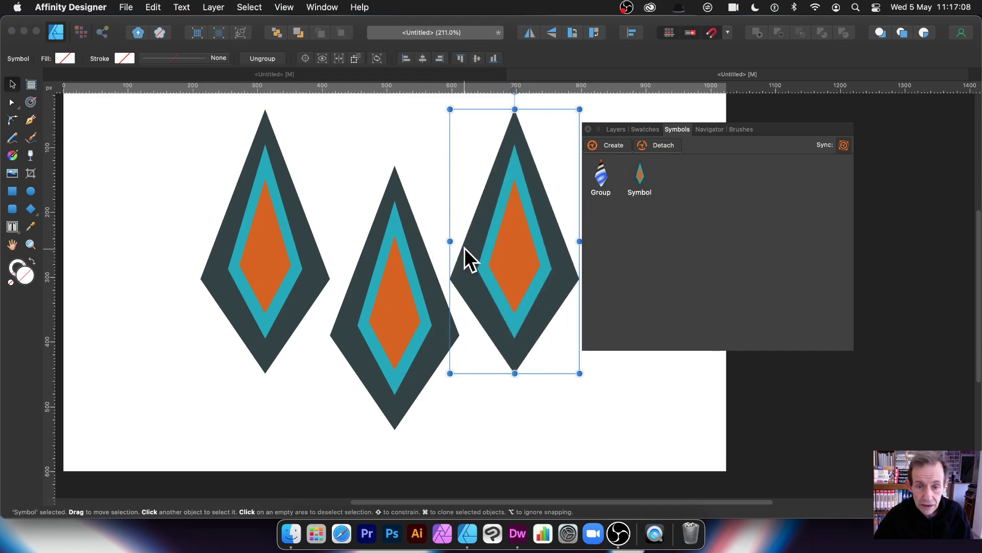
# Inside one symbol instance, recolour the orange inner diamond off-white and reposition it near the lower tip of the dark diamond.
pyautogui.doubleClick(521, 217)
pyautogui.moveTo(522, 219); pyautogui.dragTo(519, 165)
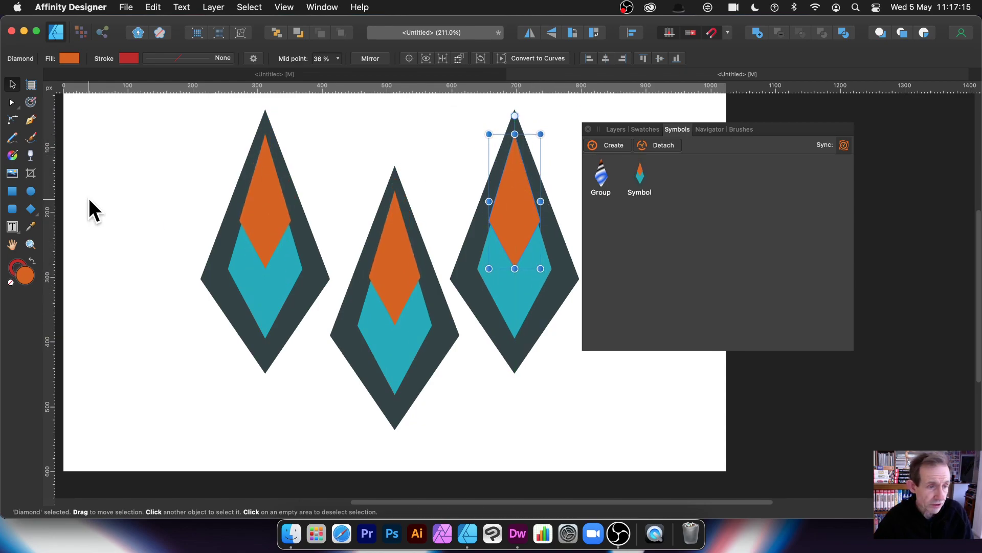
pyautogui.doubleClick(23, 275)
pyautogui.moveTo(307, 259); pyautogui.dragTo(397, 211)
pyautogui.click(506, 402)
pyautogui.moveTo(511, 196); pyautogui.dragTo(514, 287)
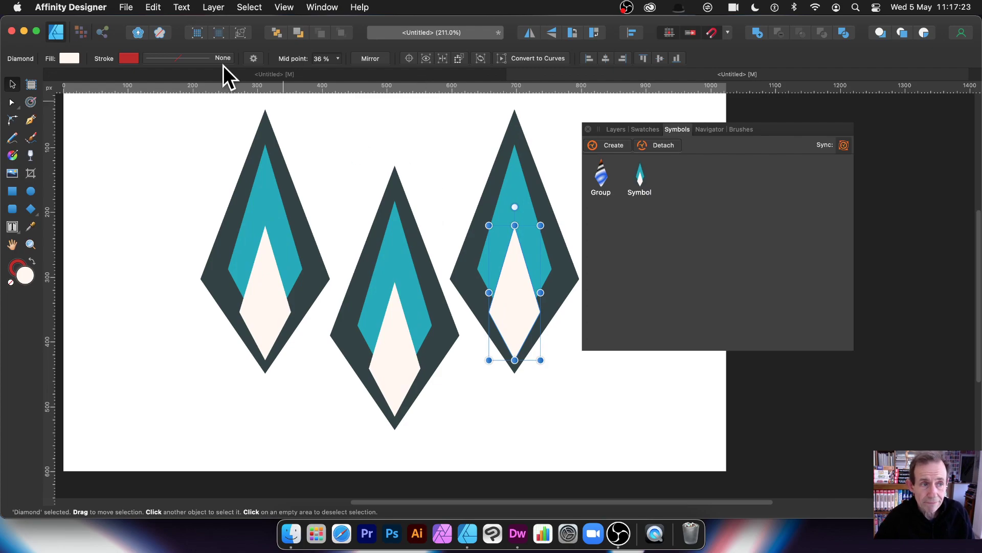
# Delete the turquoise diamond from the symbol, and remove all three instances from the canvas.
pyautogui.moveTo(147, 128); pyautogui.dragTo(634, 402)
pyautogui.press('BackSpace')
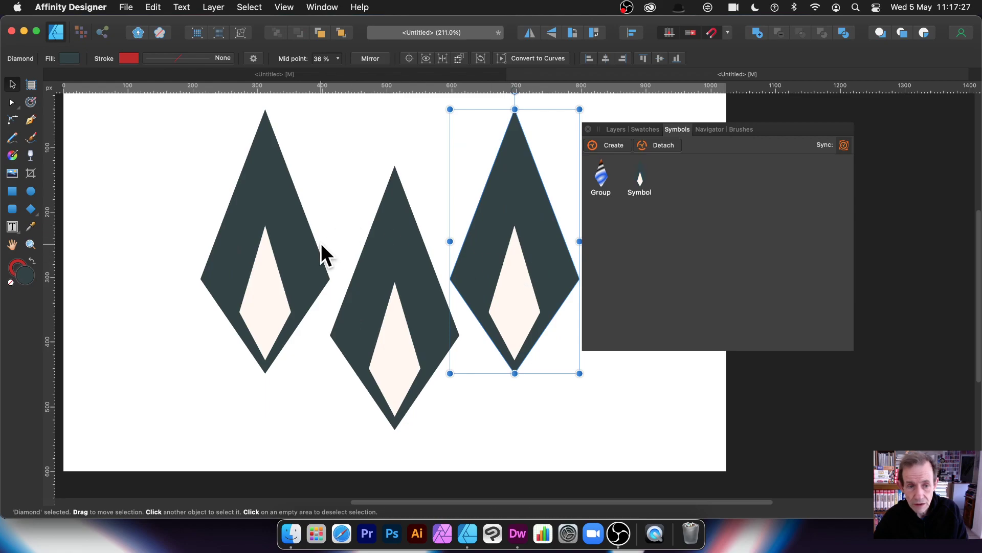
pyautogui.click(307, 240)
pyautogui.press('BackSpace')
pyautogui.click(374, 258)
pyautogui.press('BackSpace')
pyautogui.click(504, 256)
pyautogui.press('BackSpace')
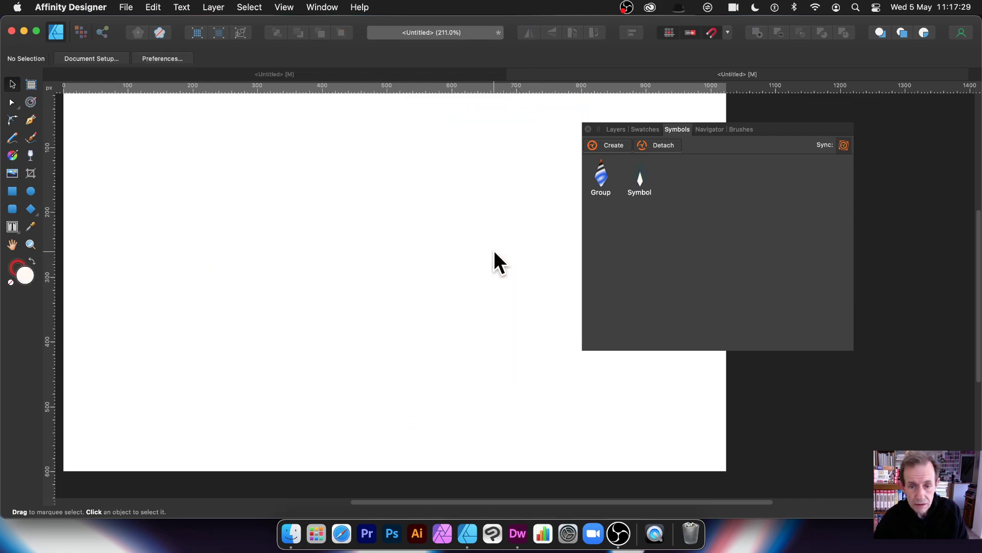
# Draw a tall diamond about 225 by 455 px and try the gradient swatches on its fill, ending with the striped multicolour one.
pyautogui.click(30, 209)
pyautogui.moveTo(234, 129); pyautogui.dragTo(379, 424)
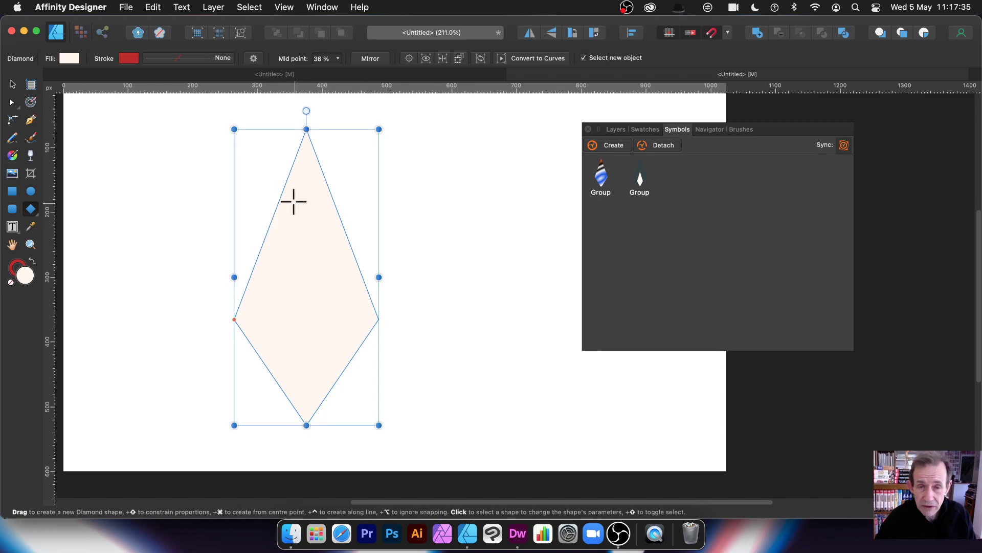
pyautogui.click(69, 57)
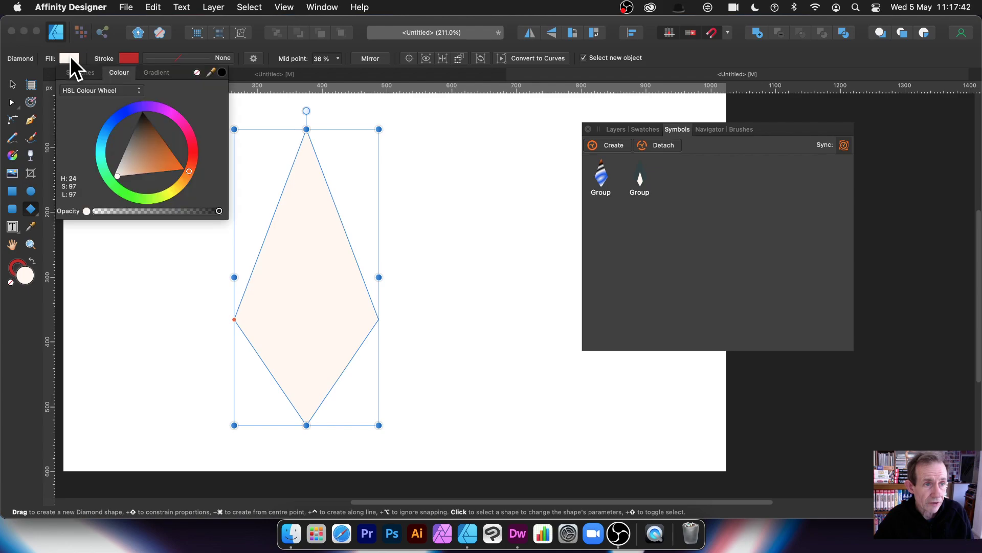
pyautogui.click(163, 69)
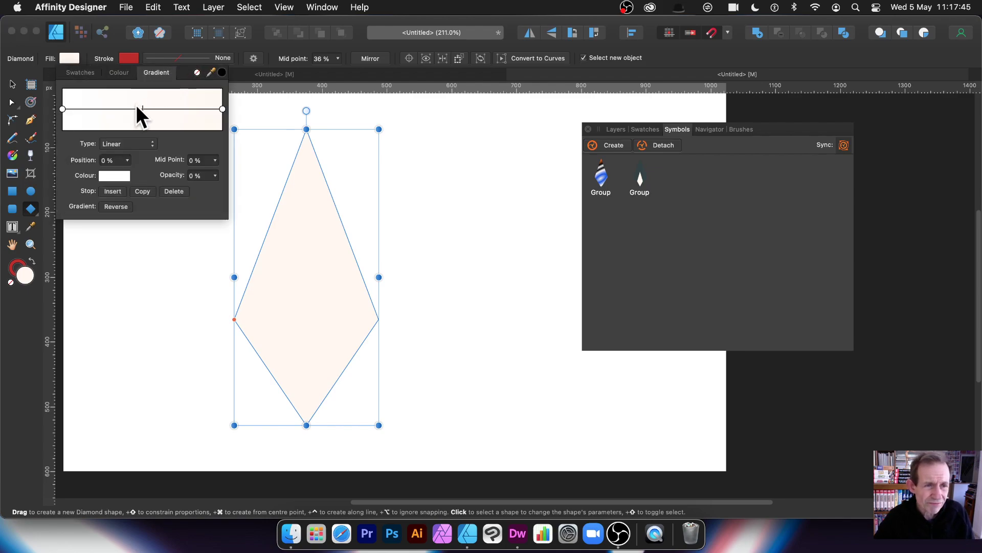
pyautogui.click(93, 74)
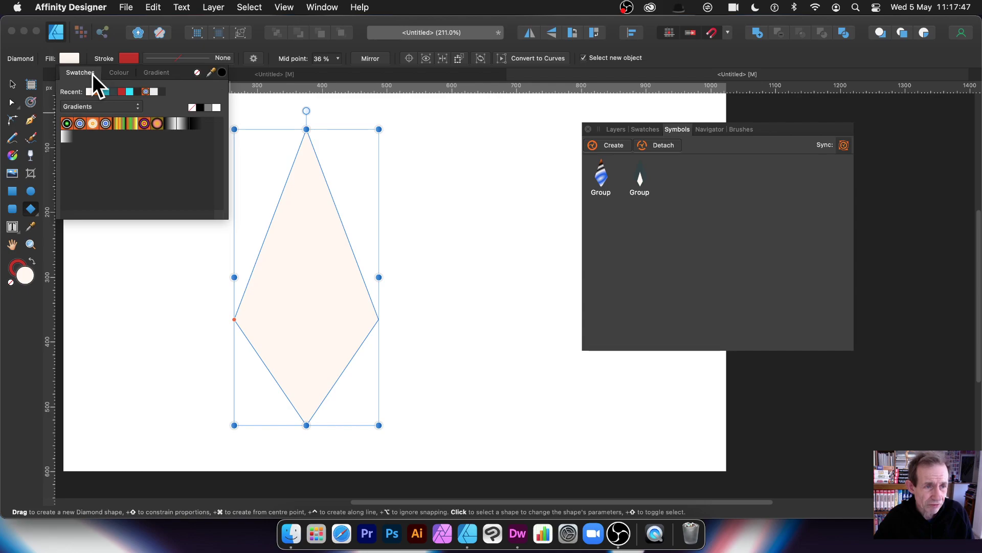
pyautogui.click(67, 124)
pyautogui.click(81, 123)
pyautogui.click(92, 123)
pyautogui.click(108, 123)
pyautogui.click(114, 125)
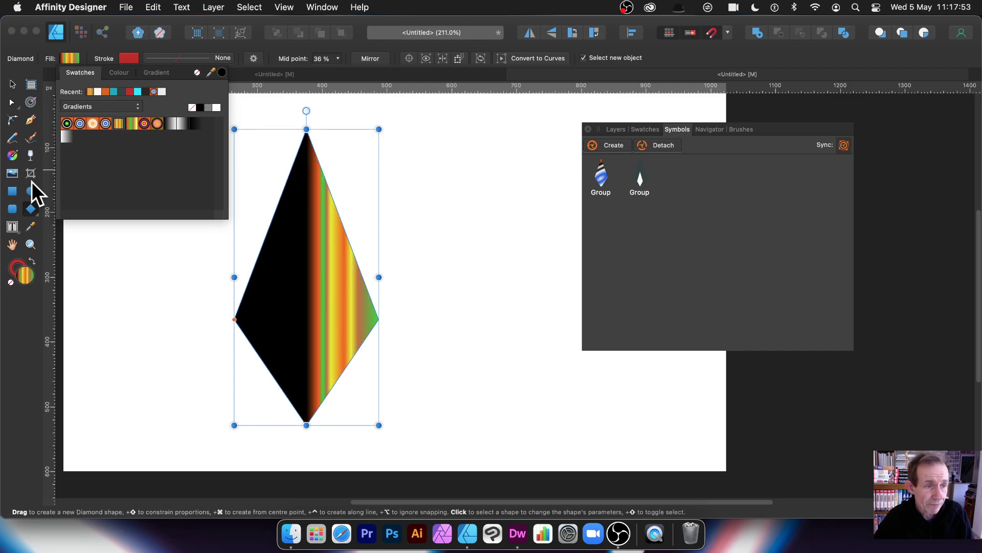
# With the Fill tool, stretch the linear gradient diagonally across the diamond, from beyond its left edge to beyond its lower right.
pyautogui.click(14, 155)
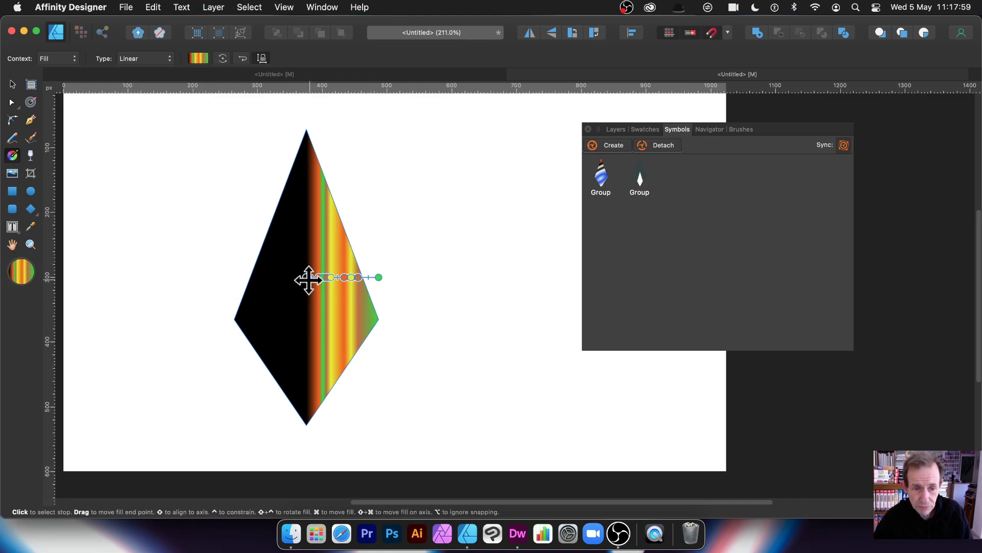
pyautogui.moveTo(307, 277); pyautogui.dragTo(206, 277)
pyautogui.moveTo(378, 278); pyautogui.dragTo(435, 384)
# Try the elliptical gradient type, set the fill to radial, and move the gradient's centre near the diamond's right corner.
pyautogui.click(156, 59)
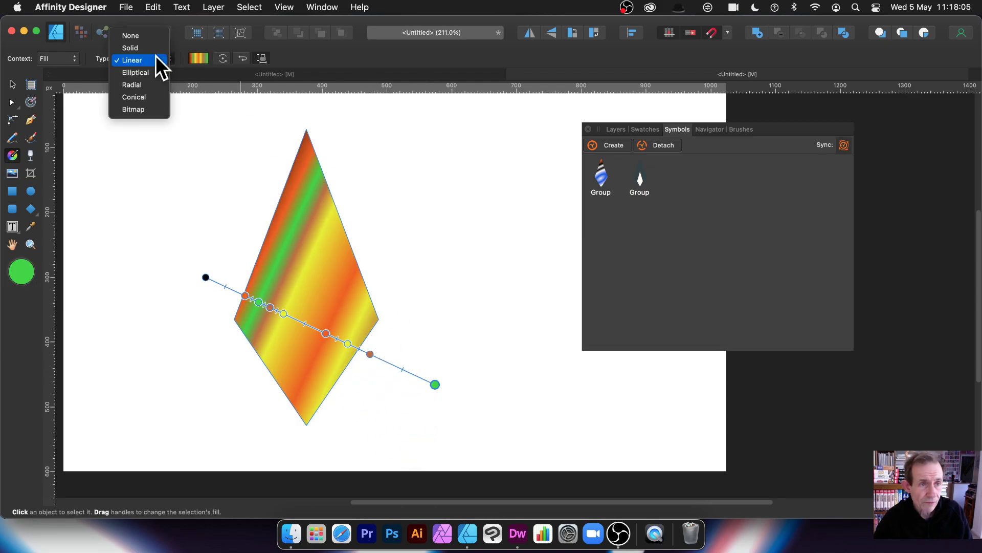
pyautogui.click(141, 73)
pyautogui.click(146, 57)
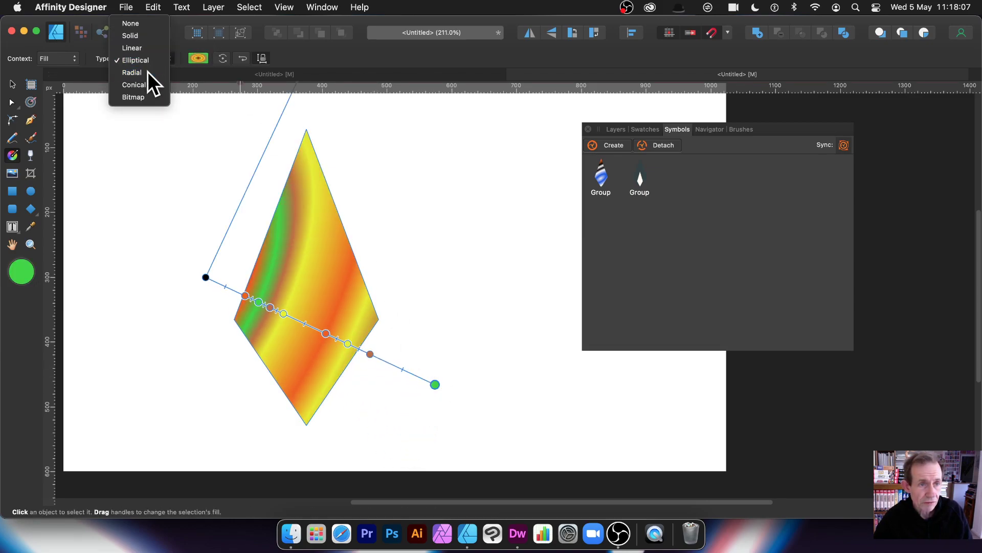
pyautogui.click(147, 72)
pyautogui.click(147, 58)
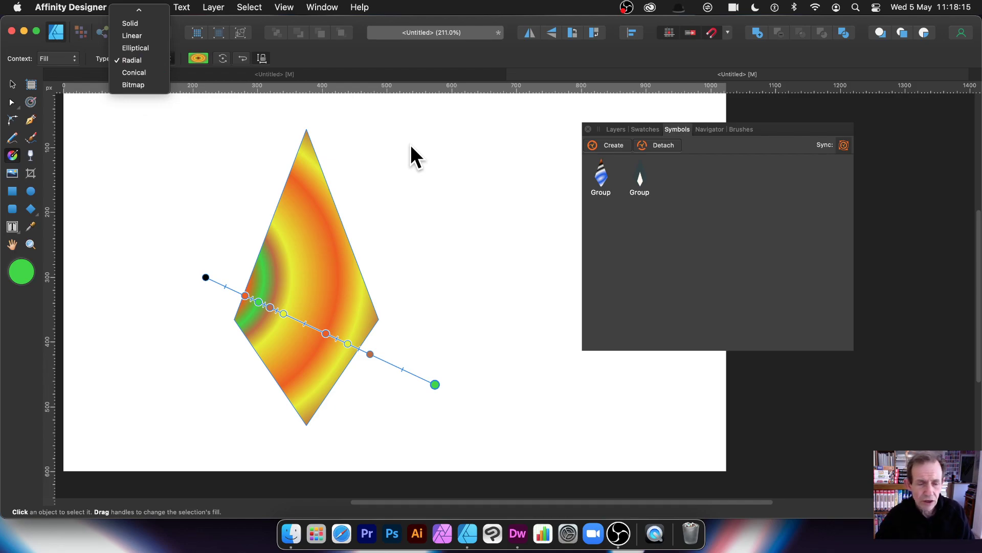
pyautogui.click(435, 382)
pyautogui.moveTo(206, 277); pyautogui.dragTo(339, 296)
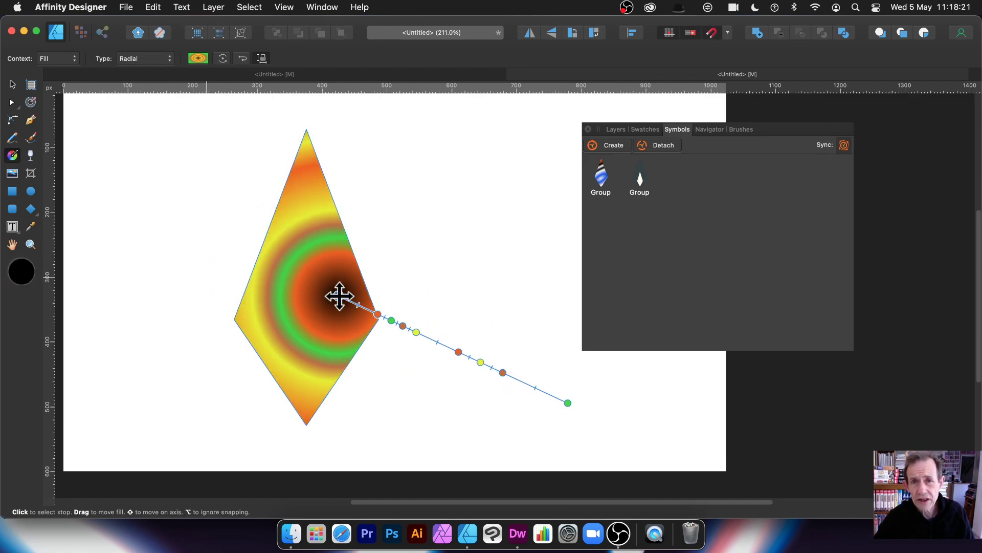
# Move the gradient's last brown stop to 79% and set its opacity to 9%.
pyautogui.click(198, 58)
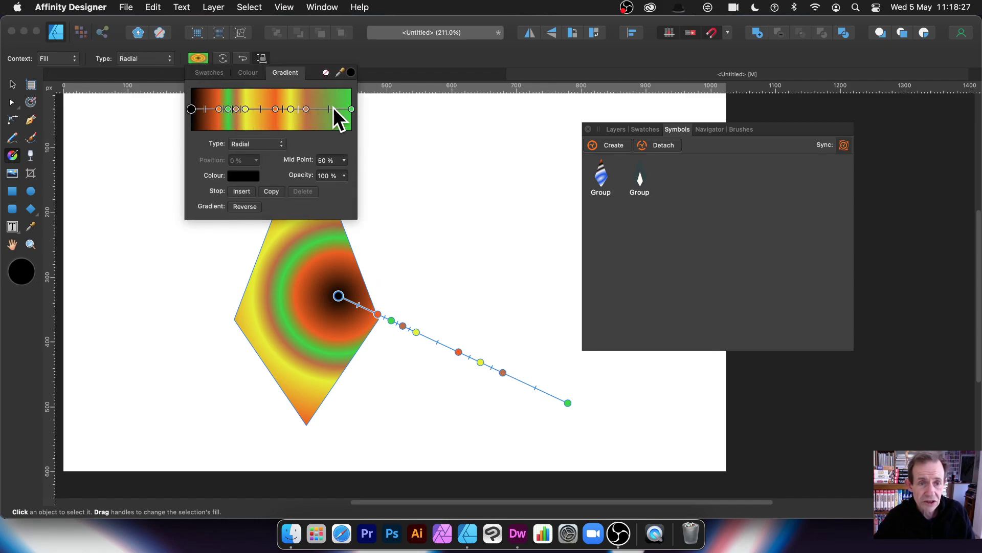
pyautogui.click(275, 105)
pyautogui.click(306, 109)
pyautogui.moveTo(306, 109); pyautogui.dragTo(321, 108)
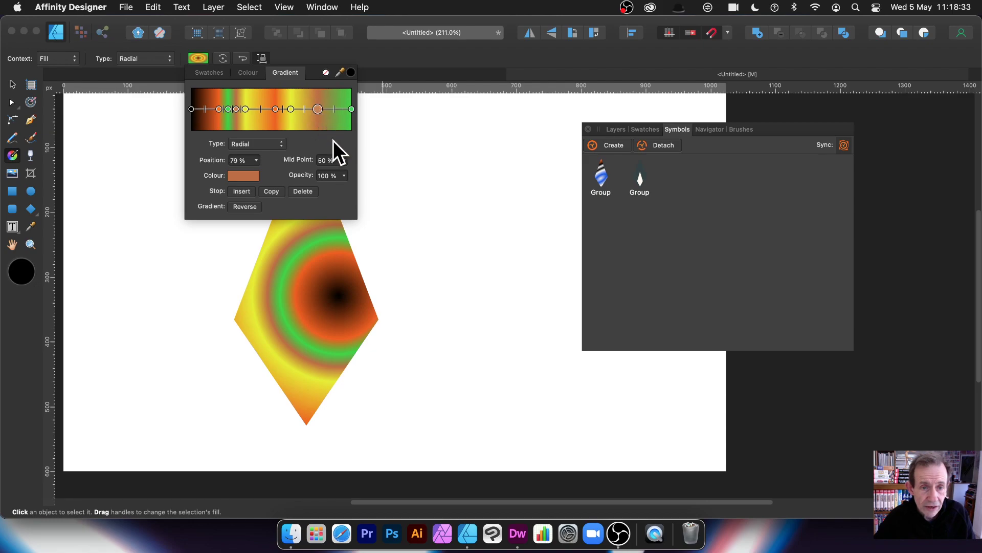
pyautogui.click(343, 177)
pyautogui.moveTo(345, 189); pyautogui.dragTo(251, 188)
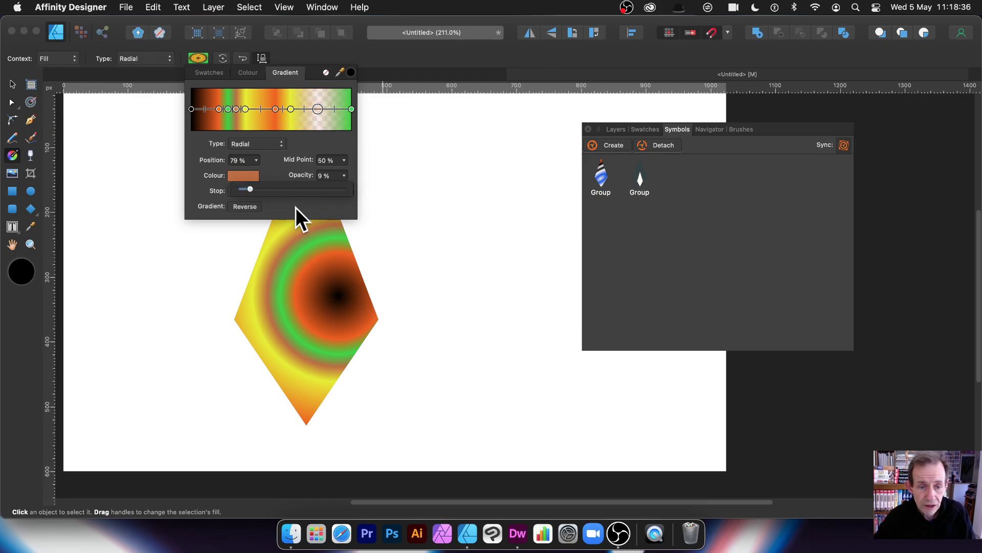
# Make the green end stop of the gradient transparent, and select the yellow stop at 62%.
pyautogui.click(351, 109)
pyautogui.click(344, 176)
pyautogui.moveTo(347, 186); pyautogui.dragTo(248, 180)
pyautogui.click(290, 109)
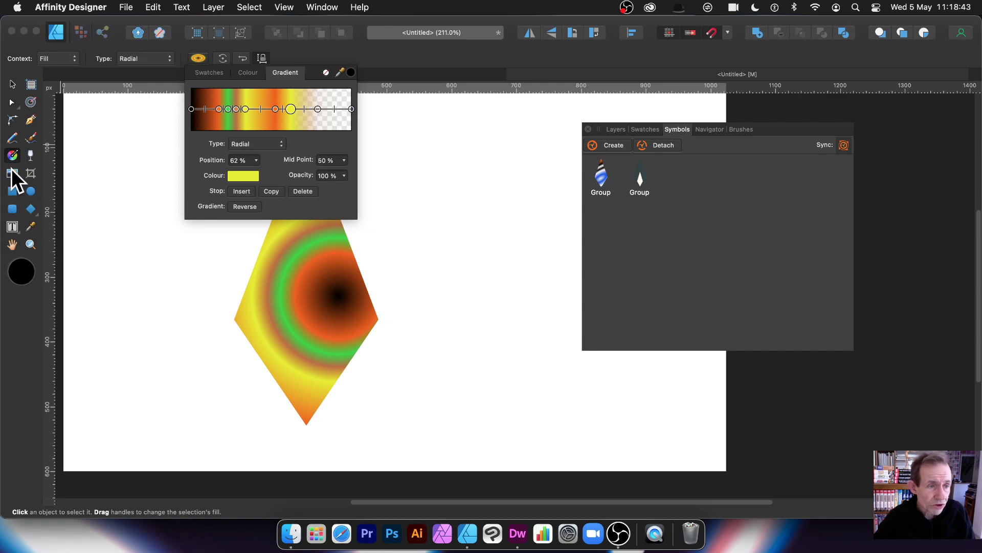
# Replace the diamond's gradient with a solid dark red fill.
pyautogui.click(11, 85)
pyautogui.click(10, 85)
pyautogui.click(293, 278)
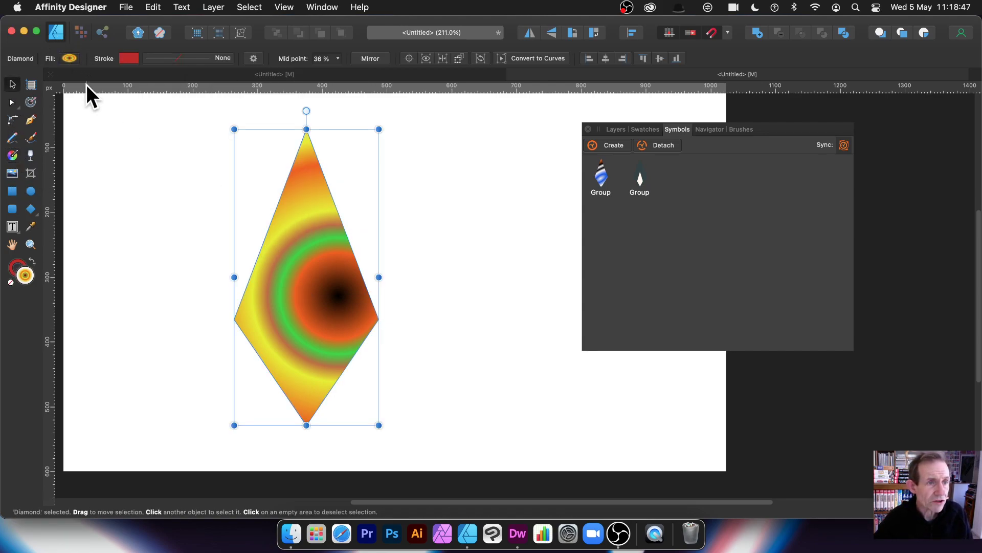
pyautogui.click(67, 55)
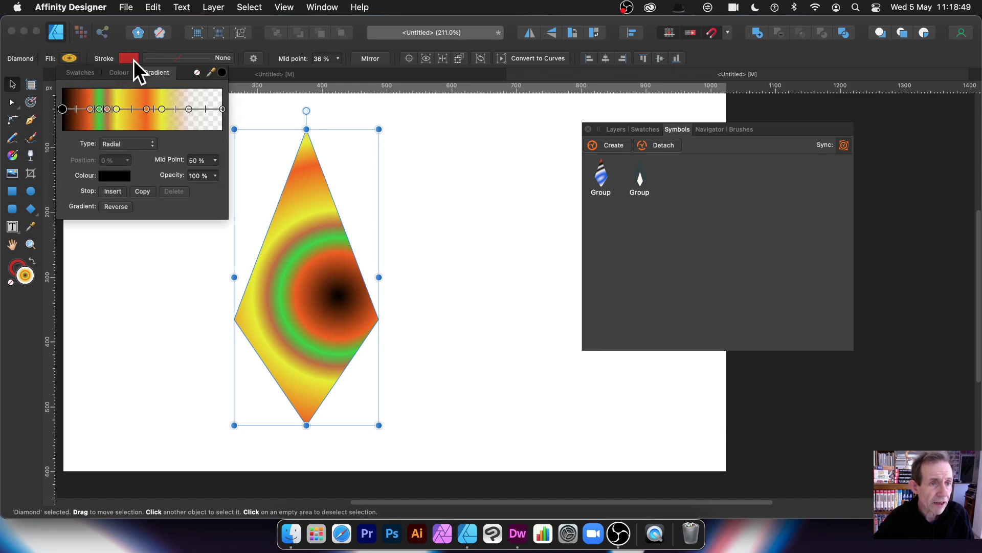
pyautogui.click(114, 74)
pyautogui.click(154, 148)
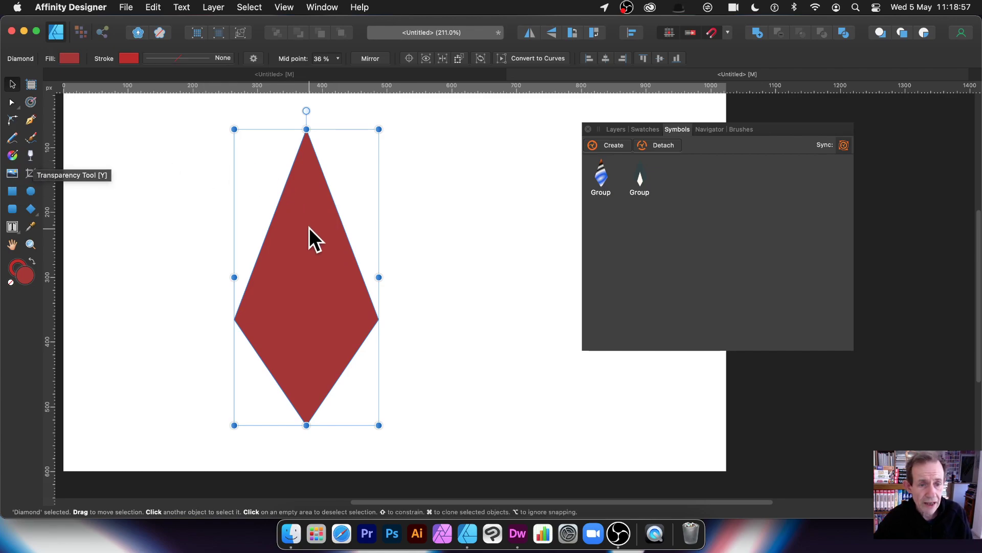
# Apply a diagonal linear transparency that fades the red diamond towards its lower right, and move the diamond up and left.
pyautogui.click(31, 155)
pyautogui.moveTo(252, 194); pyautogui.dragTo(404, 321)
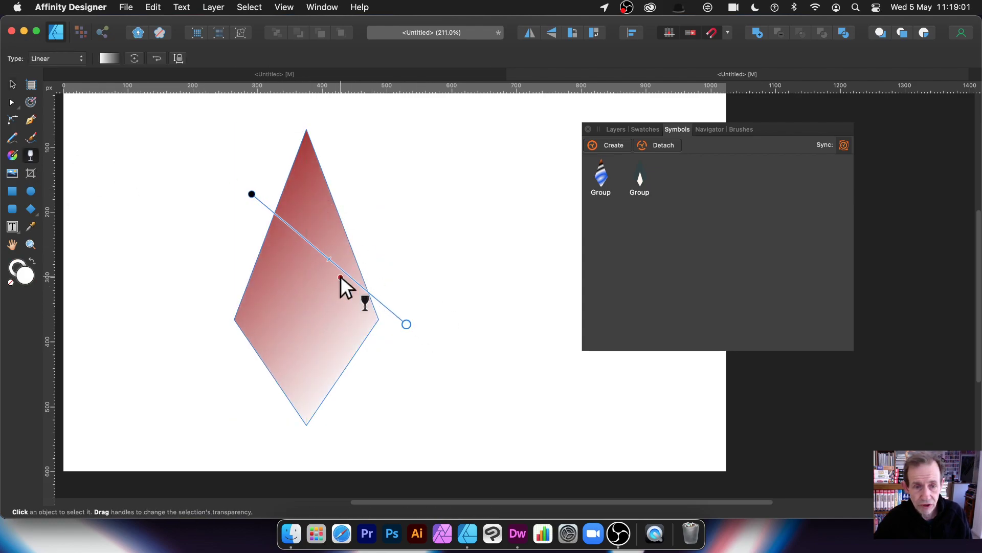
pyautogui.click(13, 85)
pyautogui.moveTo(327, 222); pyautogui.dragTo(285, 180)
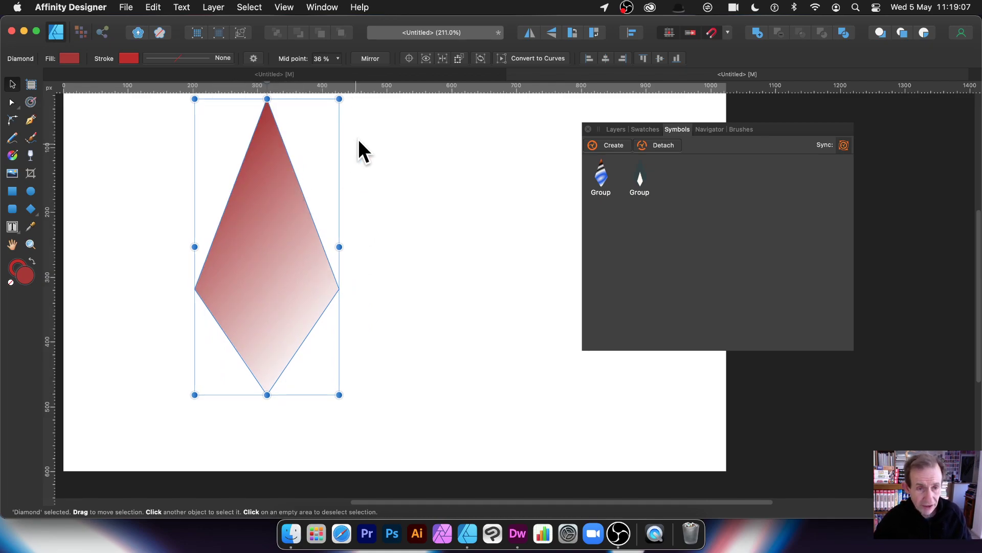
# Duplicate the translucent diamond four times, offsetting each copy to the right to form an overlapping row of five.
pyautogui.moveTo(268, 232)
pyautogui.keyDown('super'); pyautogui.mouseDown()
pyautogui.moveTo(322, 274)
pyautogui.moveTo(303, 253)
pyautogui.mouseUp(); pyautogui.keyUp('super')
pyautogui.press('super+j')
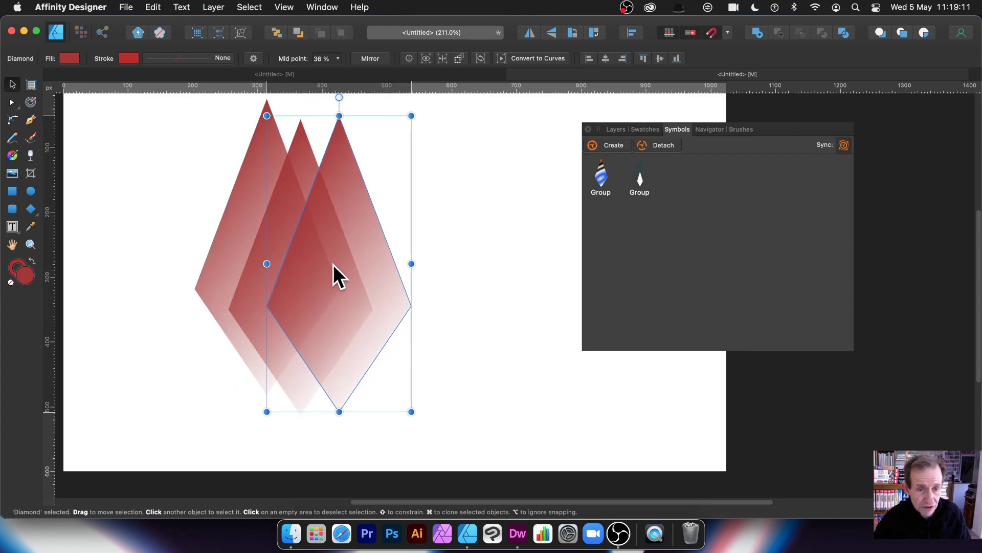
pyautogui.press('super+j')
pyautogui.press('super+j')
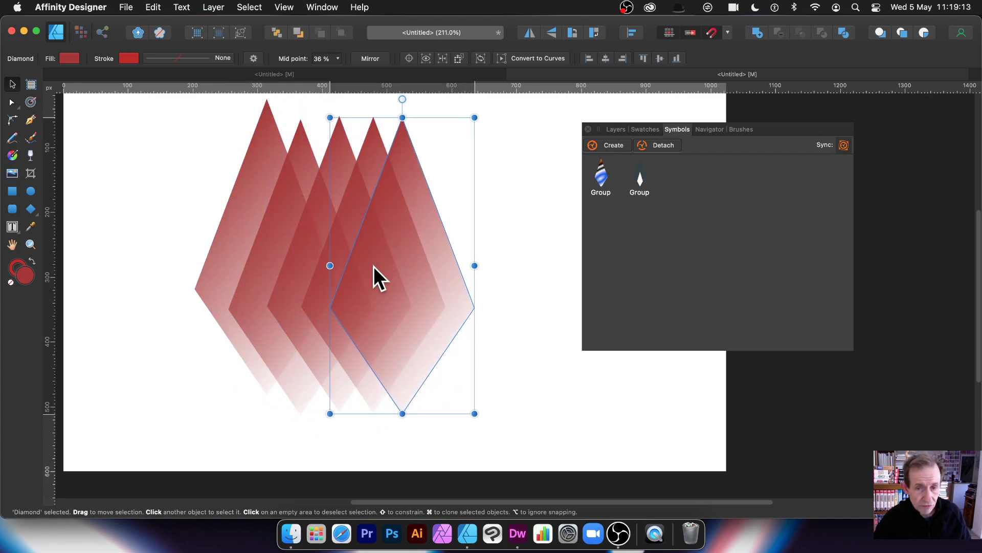
# Duplicate the rightmost translucent diamond once more, offset it farther right, and select the overlapping copies together.
pyautogui.press('super+j')
pyautogui.hotkey('shift', 'Right')
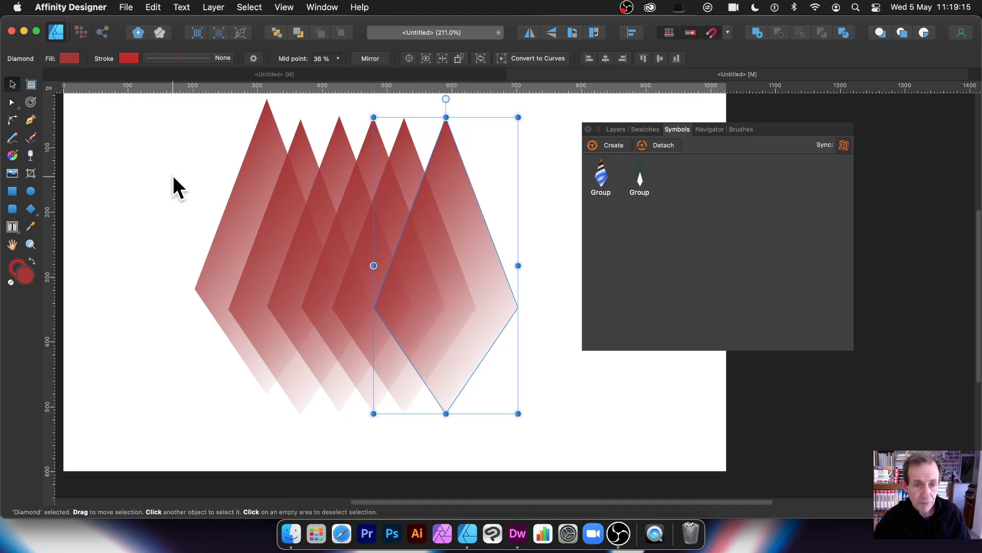
pyautogui.click(154, 165)
pyautogui.moveTo(103, 116); pyautogui.dragTo(450, 360)
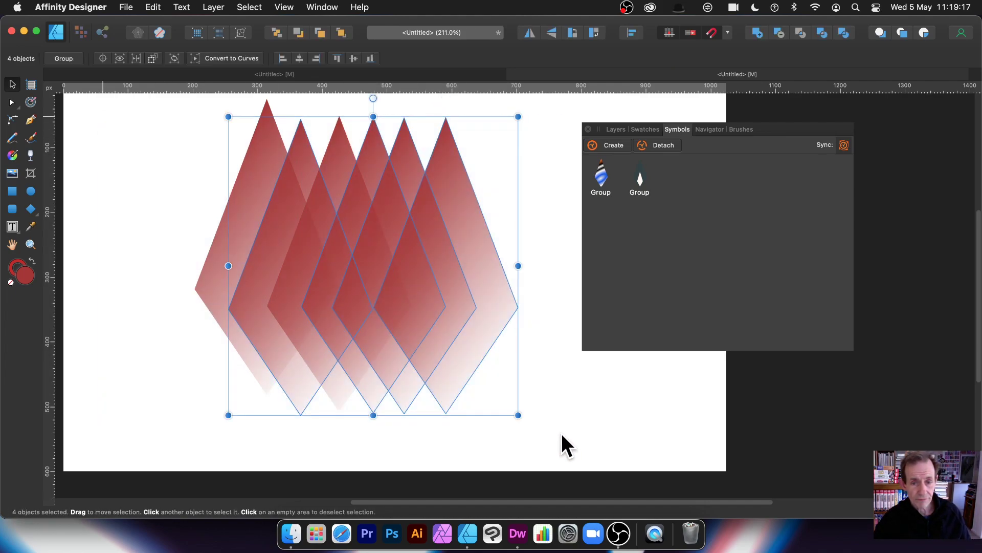
# Undo the repeated duplications of the translucent diamond.
pyautogui.press('super+z')
pyautogui.press('super+z')
pyautogui.press('super+z')
pyautogui.press('super+z')
pyautogui.press('super+z')
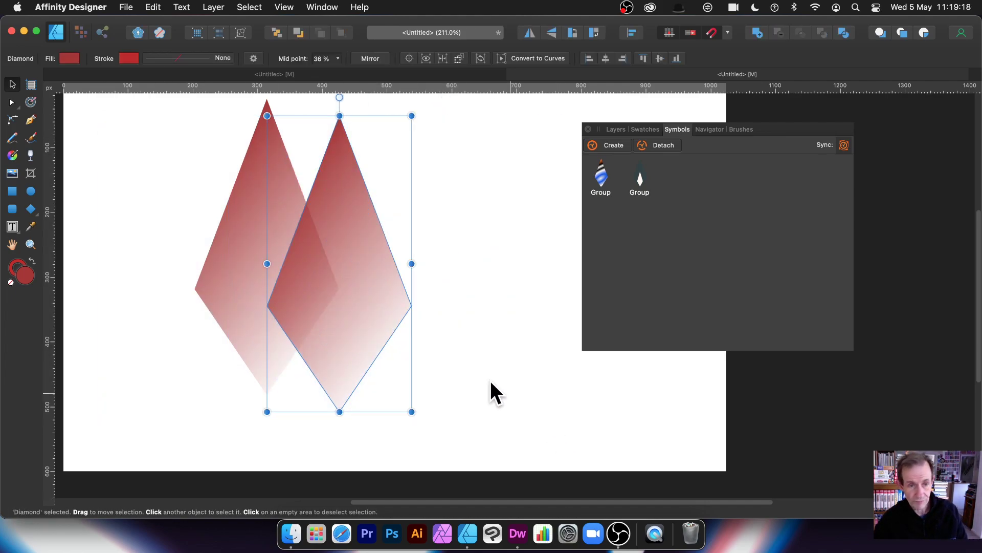
# Delete the remaining translucent diamond and draw a new solid dark red diamond about 190 px wide and 435 px high.
pyautogui.click(31, 208)
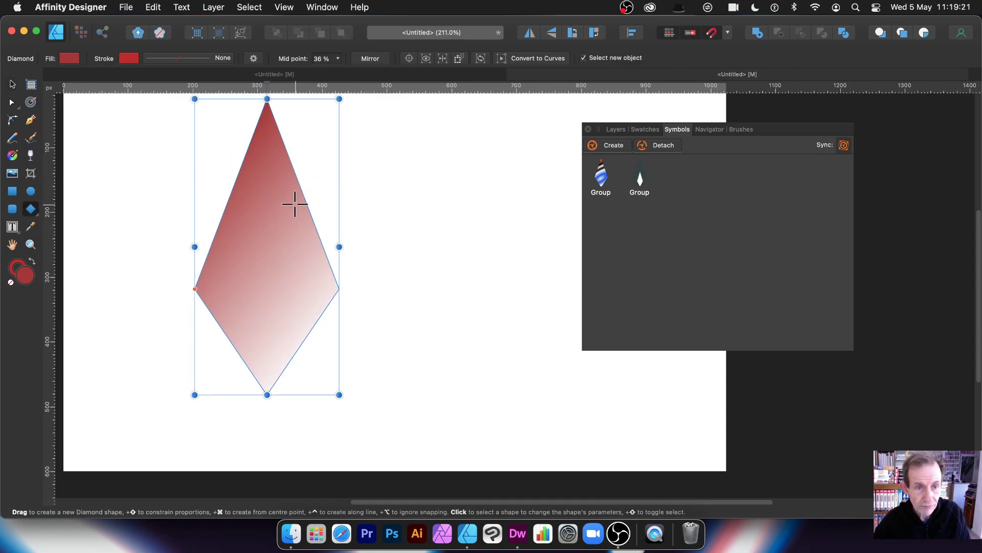
pyautogui.press('Delete')
pyautogui.moveTo(228, 127); pyautogui.dragTo(351, 408)
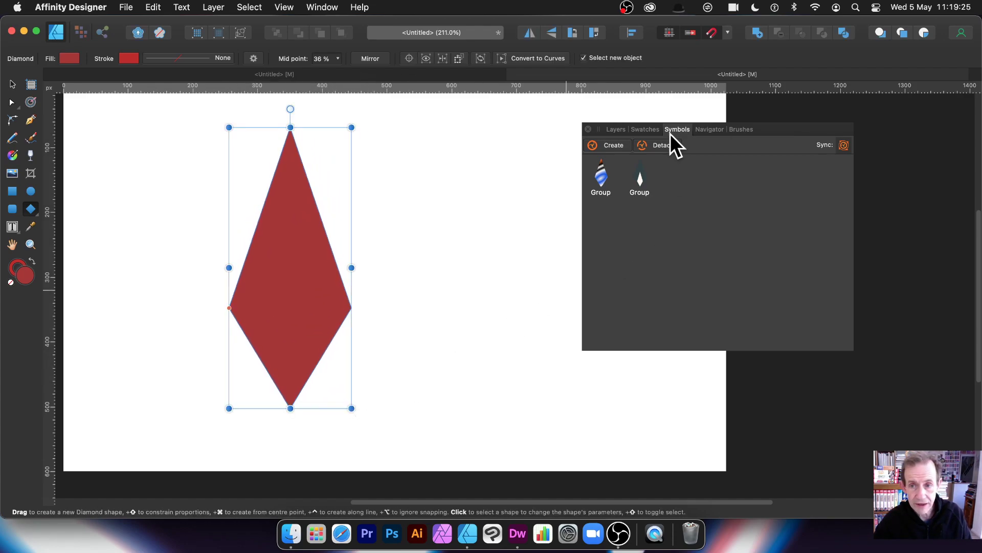
# Duplicate the dark red diamond and offset the copy about 54 px left and 49 px up, overlapping the original.
pyautogui.click(637, 131)
pyautogui.click(614, 129)
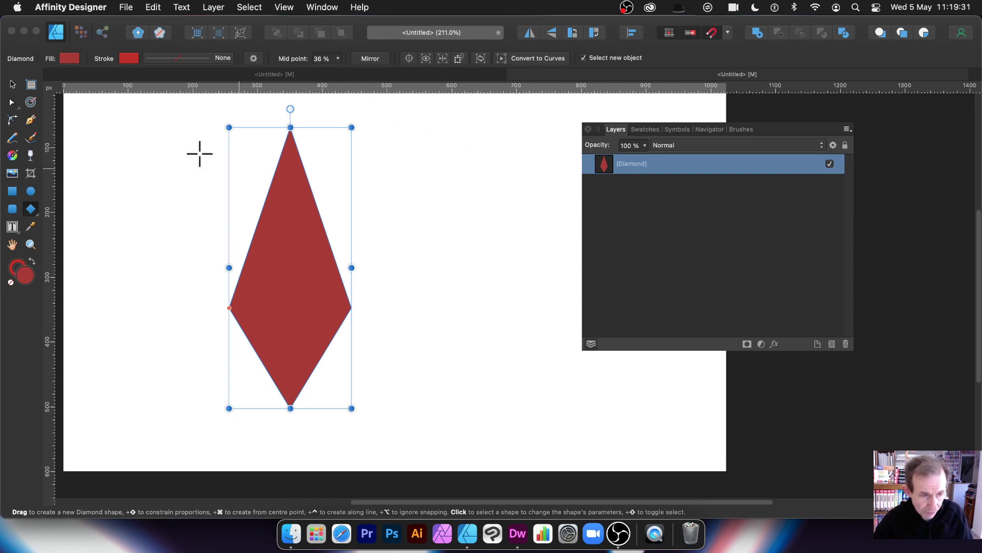
pyautogui.click(12, 84)
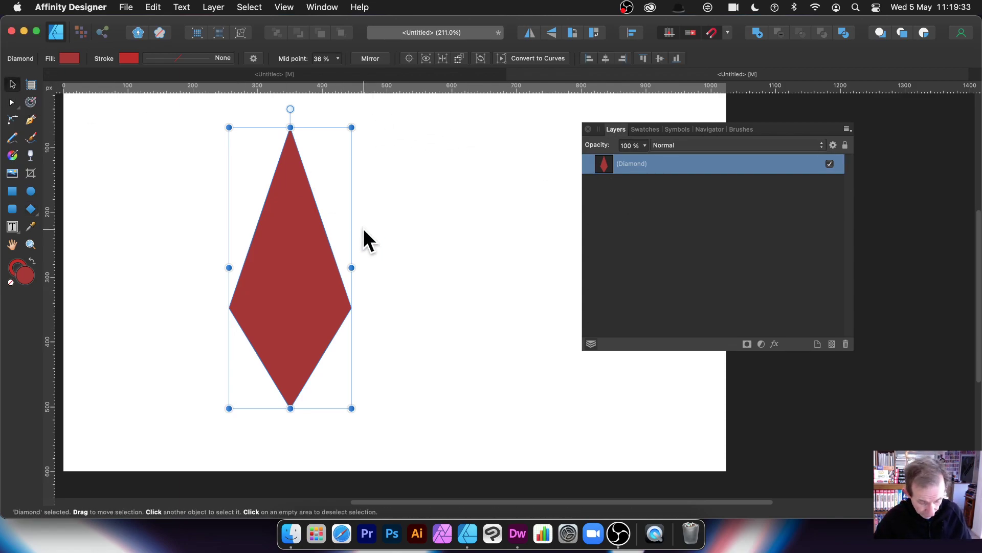
pyautogui.moveTo(303, 243); pyautogui.dragTo(264, 220)
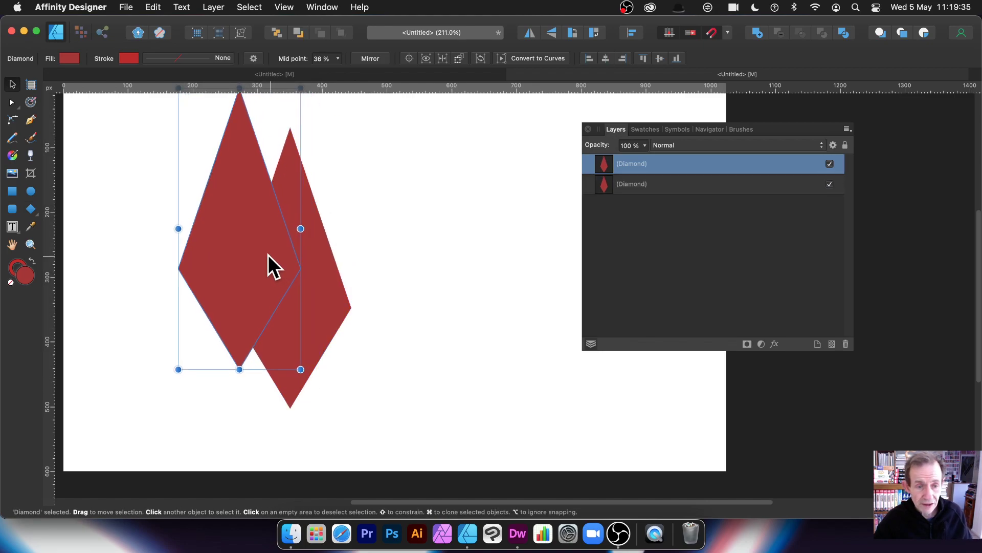
pyautogui.moveTo(274, 267); pyautogui.dragTo(280, 258)
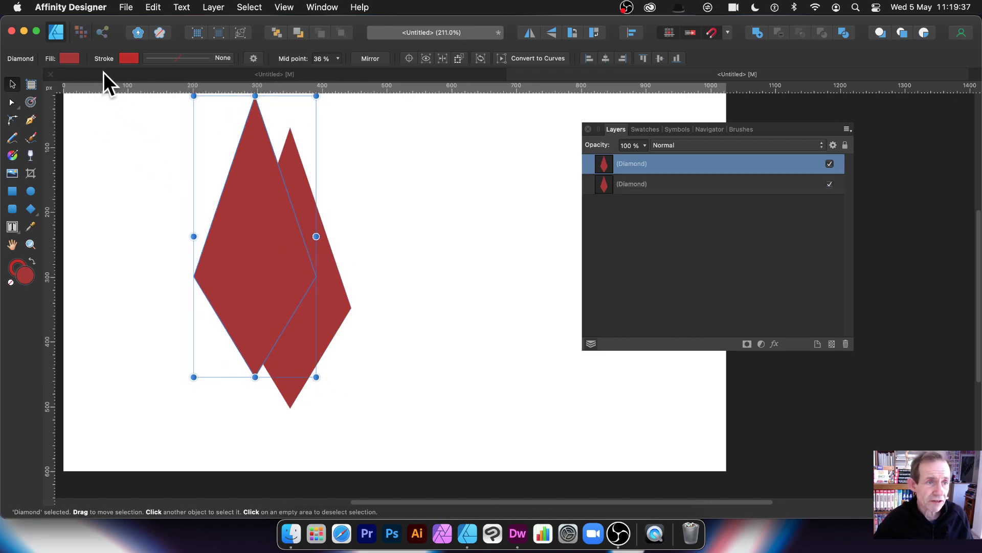
# Fill the front diamond copy with a bright, fully saturated yellow and reselect it.
pyautogui.click(70, 59)
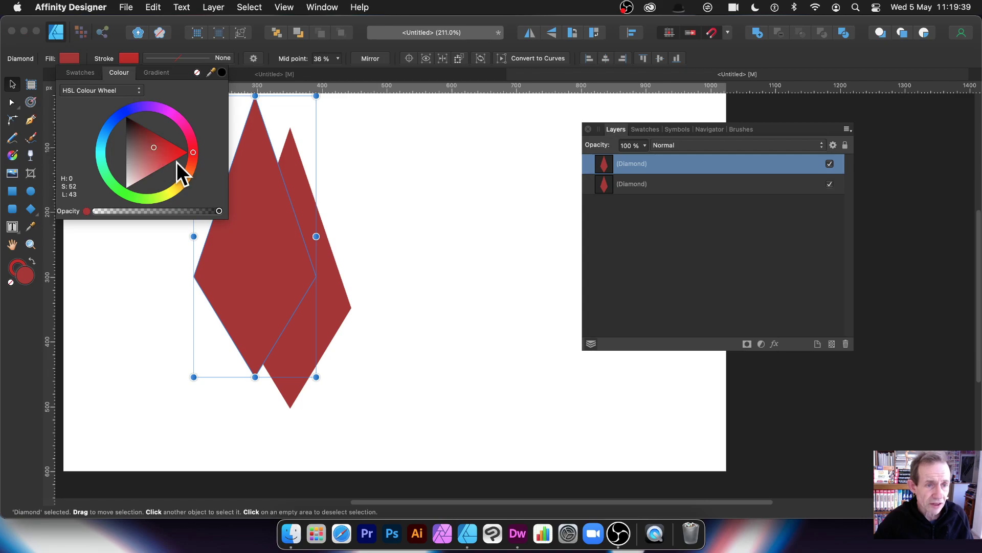
pyautogui.click(176, 186)
pyautogui.moveTo(162, 149); pyautogui.dragTo(174, 176)
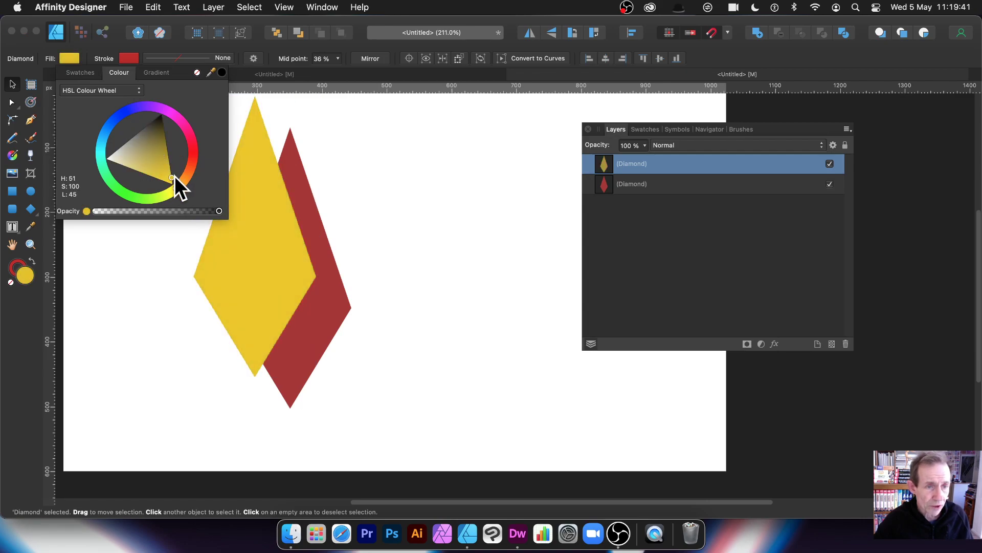
pyautogui.click(392, 198)
pyautogui.click(252, 228)
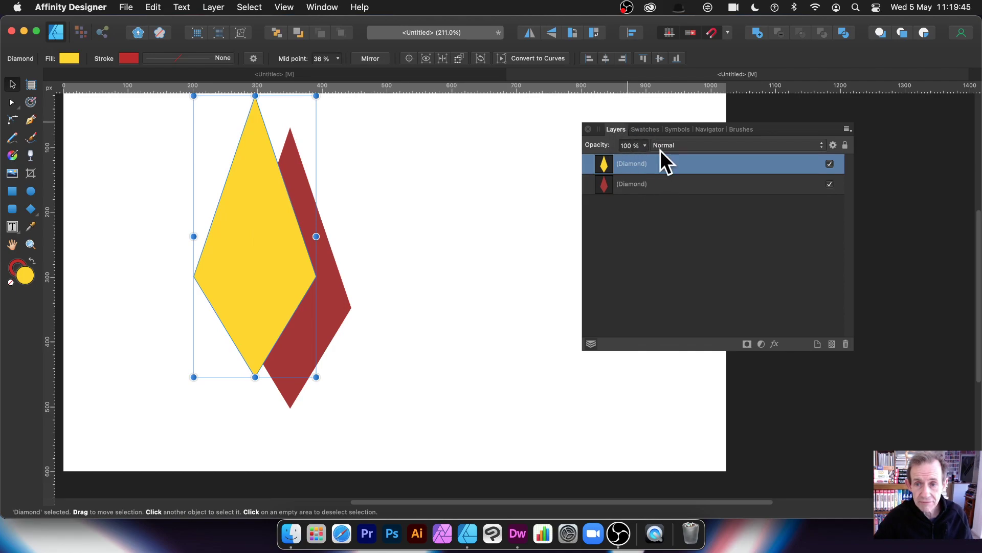
# Set the yellow diamond's blend mode to Difference and shift it slightly down over the red diamond.
pyautogui.click(681, 146)
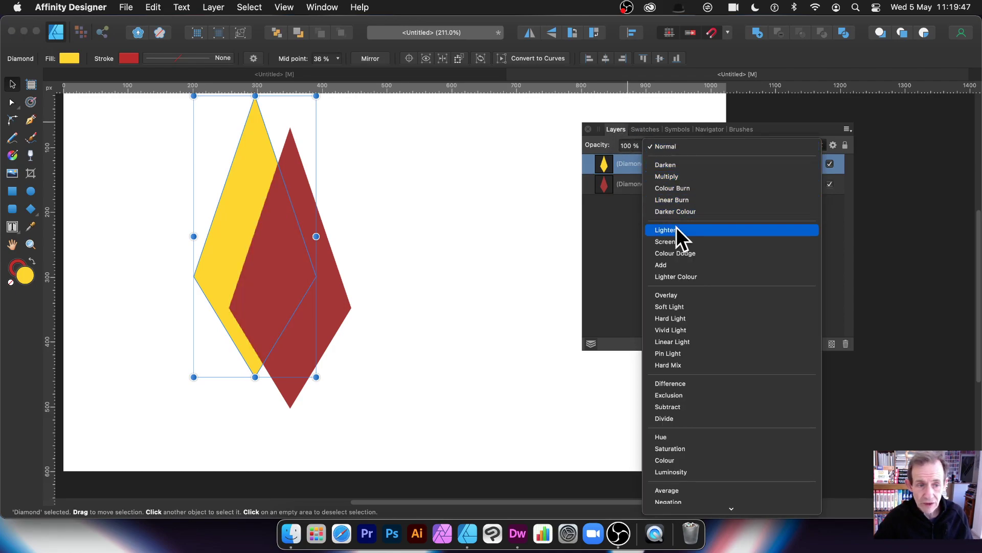
pyautogui.click(688, 381)
pyautogui.moveTo(299, 250)
pyautogui.mouseDown()
pyautogui.moveTo(327, 272)
pyautogui.moveTo(308, 251)
pyautogui.moveTo(297, 268)
pyautogui.mouseUp()
pyautogui.click(423, 253)
pyautogui.moveTo(142, 122); pyautogui.dragTo(422, 416)
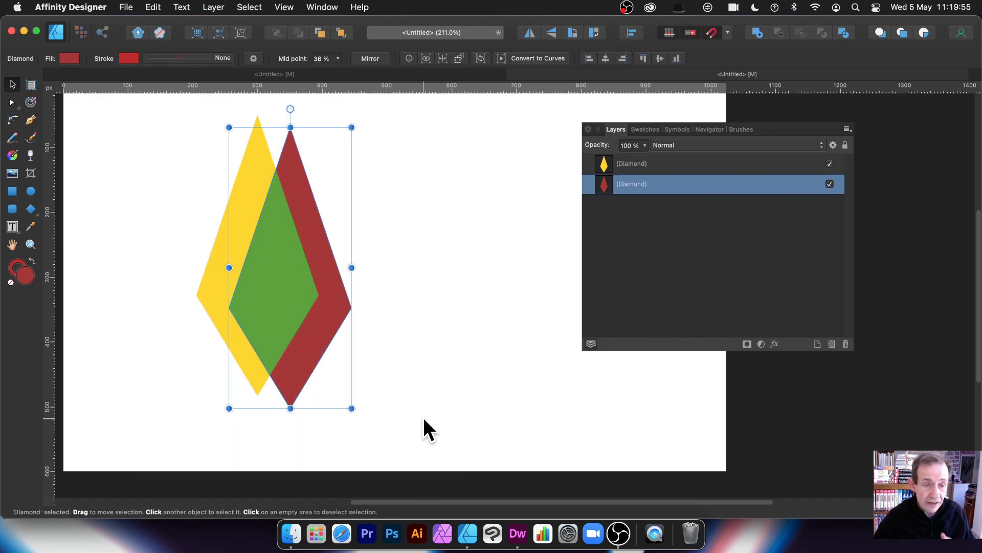
pyautogui.click(384, 305)
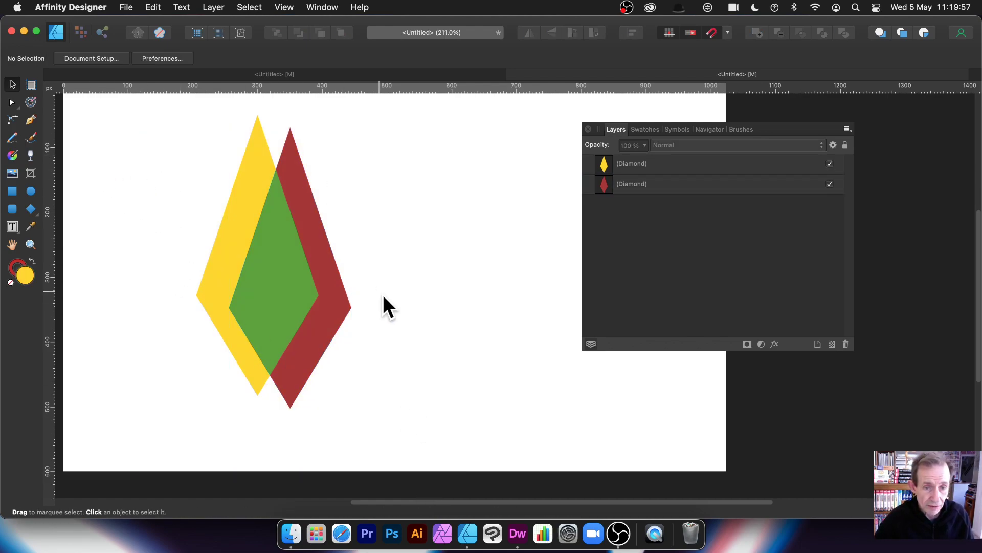
# Set the red diamond's mid point to 72% and delete the overlapping yellow diamond.
pyautogui.click(328, 265)
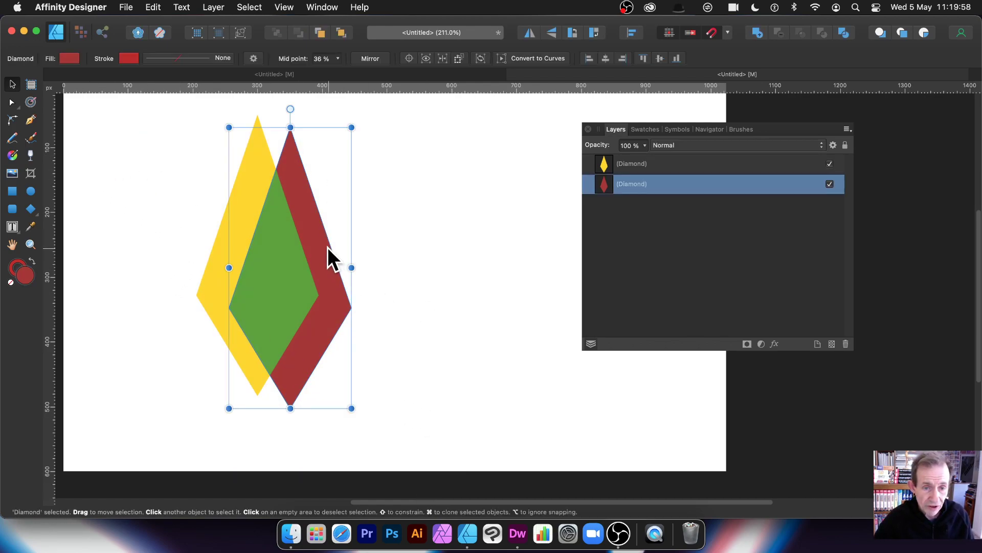
pyautogui.click(30, 208)
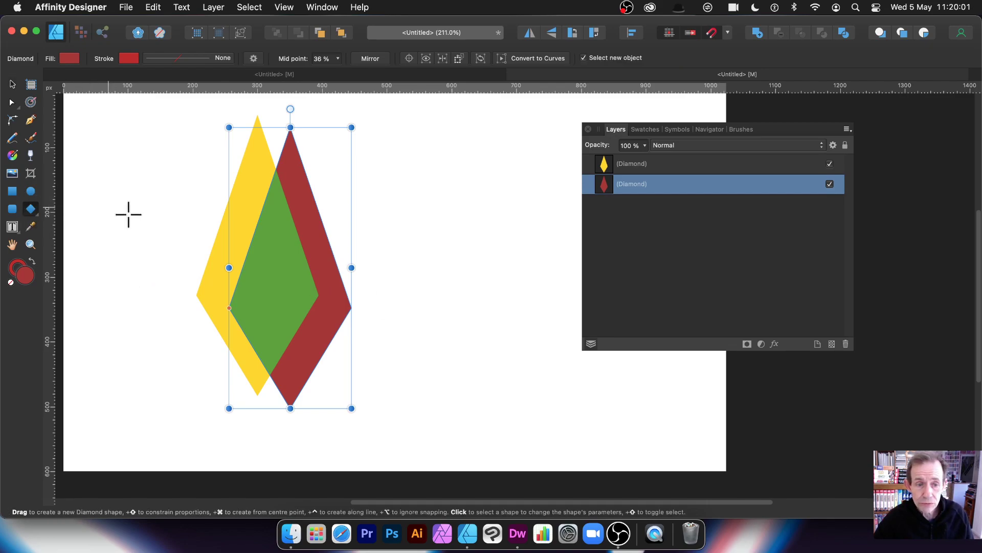
pyautogui.moveTo(229, 308); pyautogui.dragTo(283, 223)
pyautogui.click(11, 83)
pyautogui.click(238, 259)
pyautogui.press('Delete')
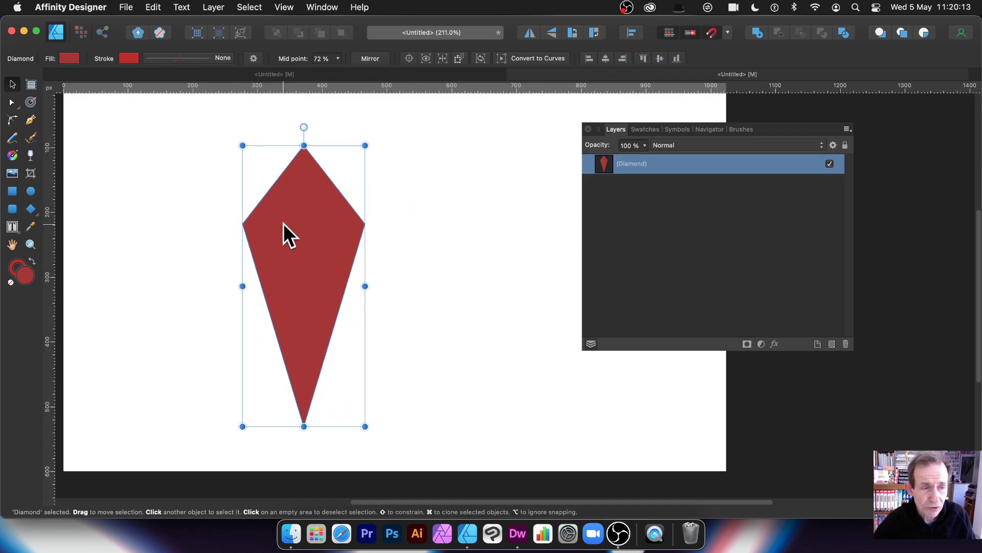
# Draw a yellow ellipse beside the diamond's upper left and shrink it to a circle about 55 px across.
pyautogui.click(31, 191)
pyautogui.moveTo(133, 171); pyautogui.dragTo(205, 248)
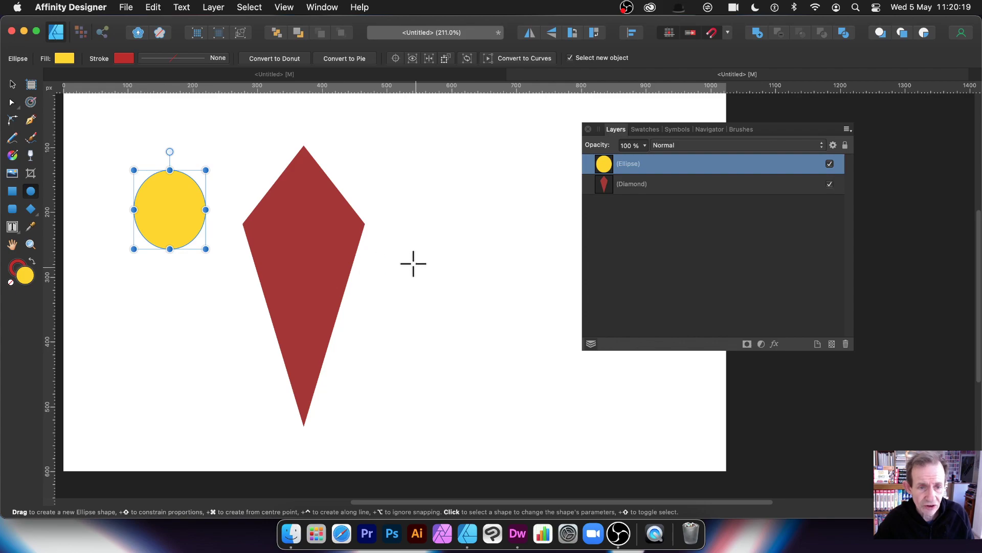
pyautogui.click(12, 85)
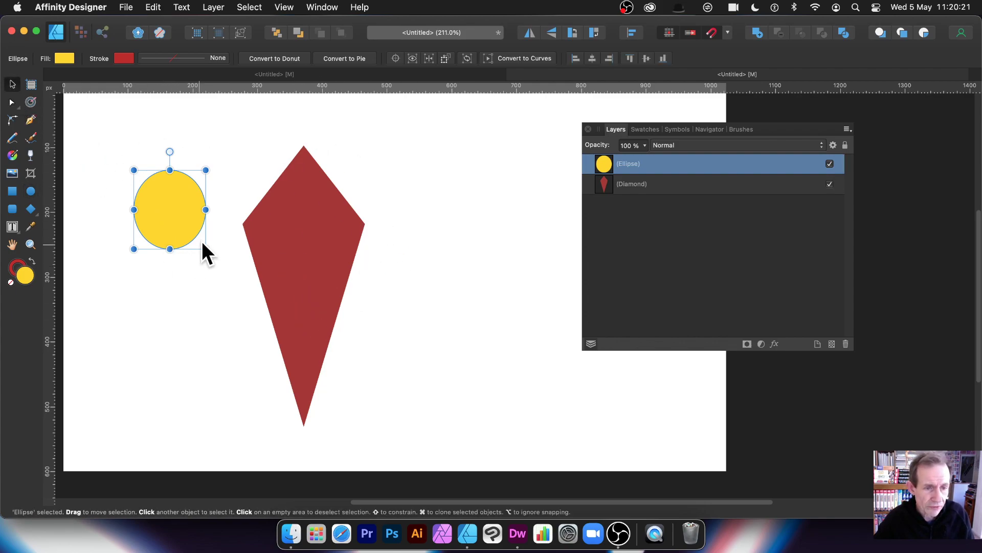
pyautogui.moveTo(206, 249); pyautogui.dragTo(168, 206)
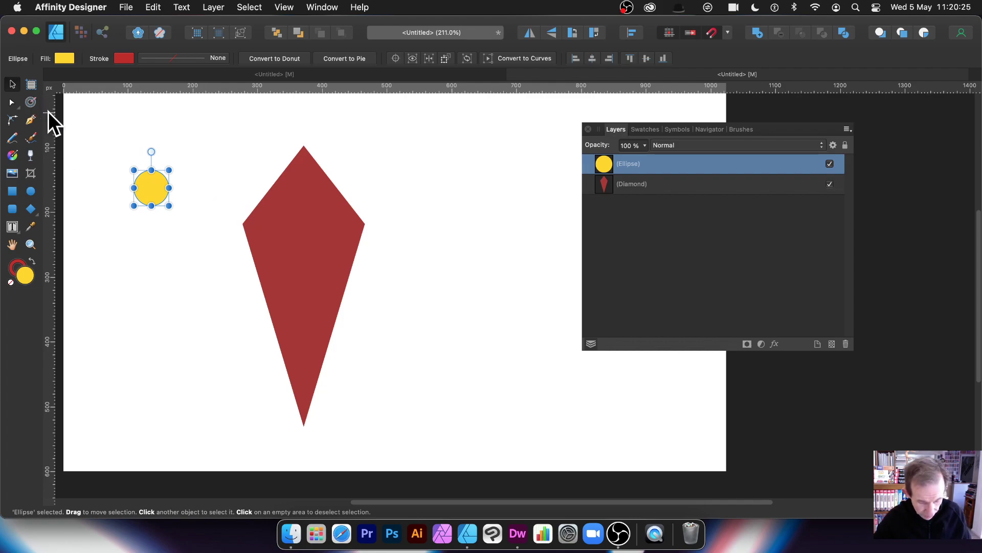
# Cut the yellow circle and paste it inside the red diamond as a clipped child object.
pyautogui.click(162, 5)
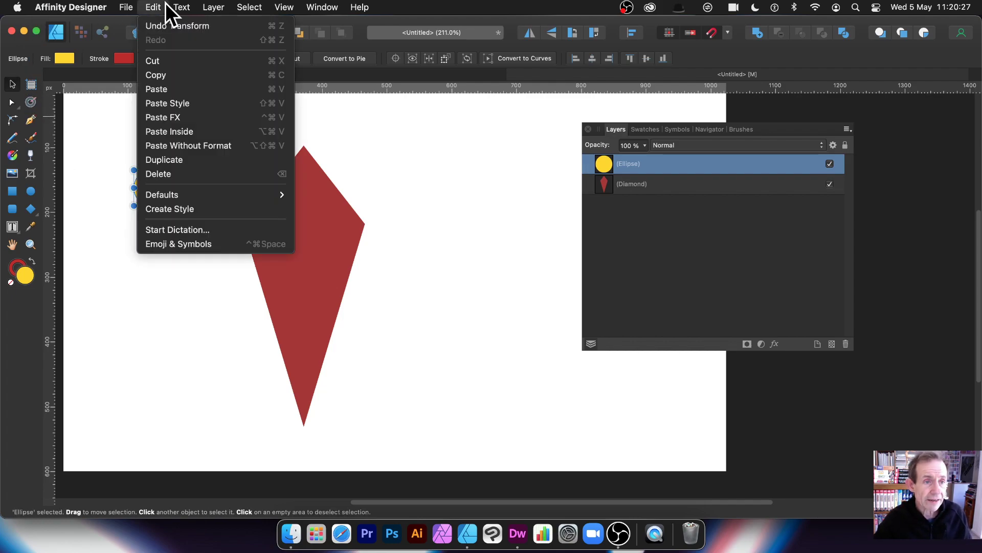
pyautogui.click(165, 61)
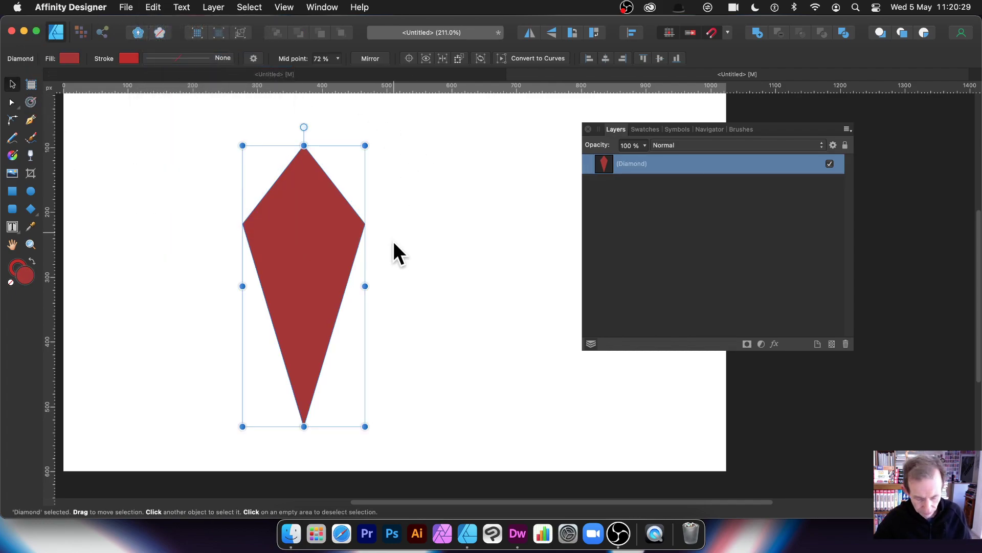
pyautogui.click(156, 7)
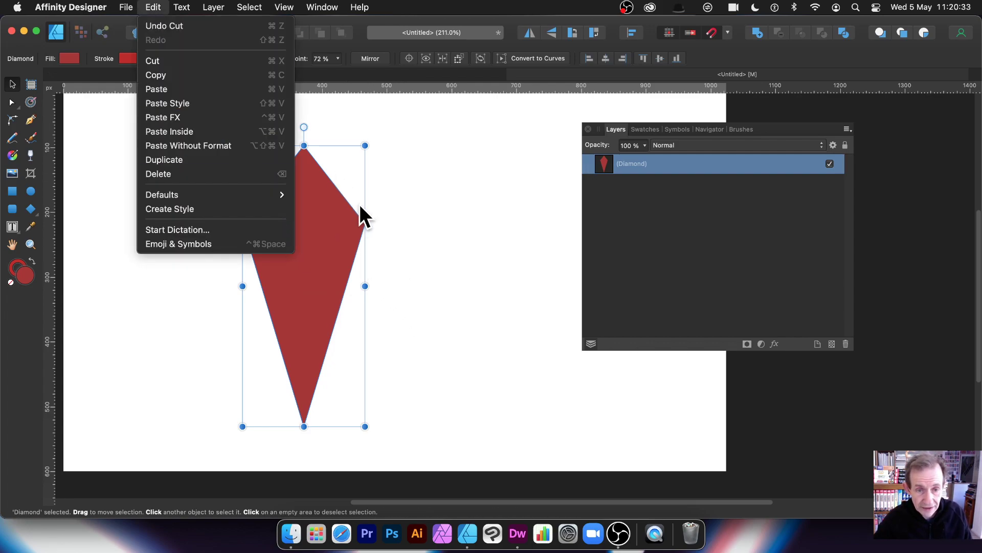
pyautogui.click(186, 130)
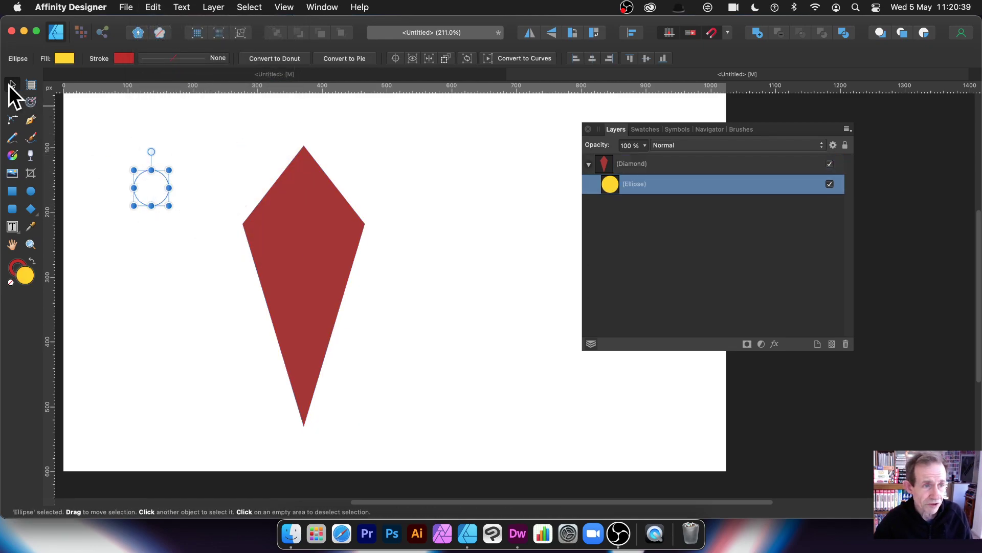
# Move the nested circle onto the diamond and duplicate it into nine scattered yellow dots clipped by the diamond's outline.
pyautogui.moveTo(153, 189)
pyautogui.mouseDown()
pyautogui.moveTo(295, 230)
pyautogui.moveTo(259, 220)
pyautogui.moveTo(257, 199)
pyautogui.moveTo(349, 240)
pyautogui.moveTo(313, 238)
pyautogui.moveTo(285, 278)
pyautogui.mouseUp()
pyautogui.moveTo(286, 278)
pyautogui.mouseDown()
pyautogui.moveTo(318, 324)
pyautogui.moveTo(299, 369)
pyautogui.moveTo(324, 262)
pyautogui.moveTo(349, 281)
pyautogui.moveTo(356, 213)
pyautogui.moveTo(352, 222)
pyautogui.mouseUp()
pyautogui.moveTo(353, 221)
pyautogui.mouseDown()
pyautogui.moveTo(287, 150)
pyautogui.moveTo(339, 192)
pyautogui.moveTo(332, 177)
pyautogui.mouseUp()
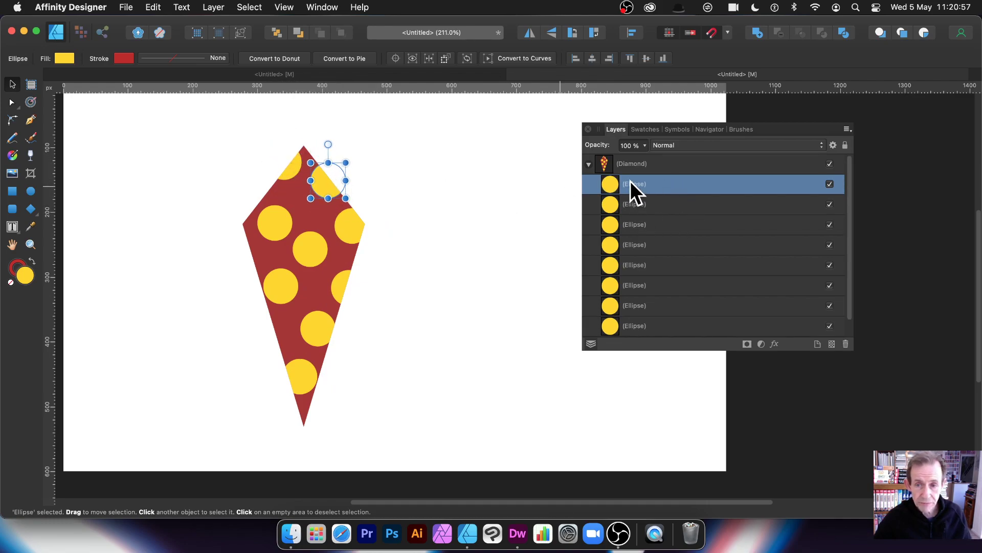
# Stretch the dot on the diamond's upper right edge slightly downwards and recolour it magenta.
pyautogui.moveTo(328, 198)
pyautogui.mouseDown()
pyautogui.moveTo(329, 212)
pyautogui.moveTo(328, 203)
pyautogui.mouseUp()
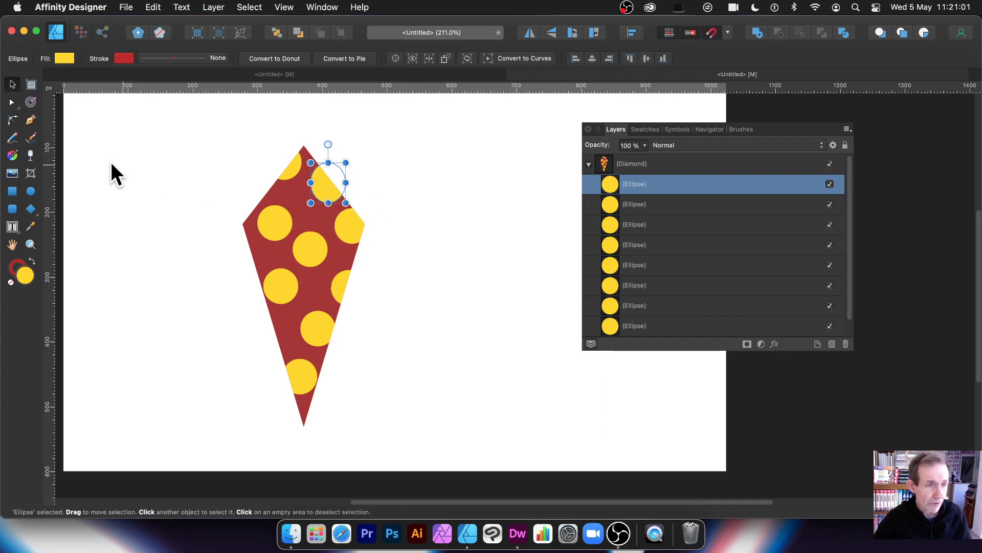
pyautogui.click(65, 58)
pyautogui.moveTo(158, 145); pyautogui.dragTo(182, 124)
# Recolour the dot near the diamond's centre cyan, and select the yellow dot below it.
pyautogui.click(309, 248)
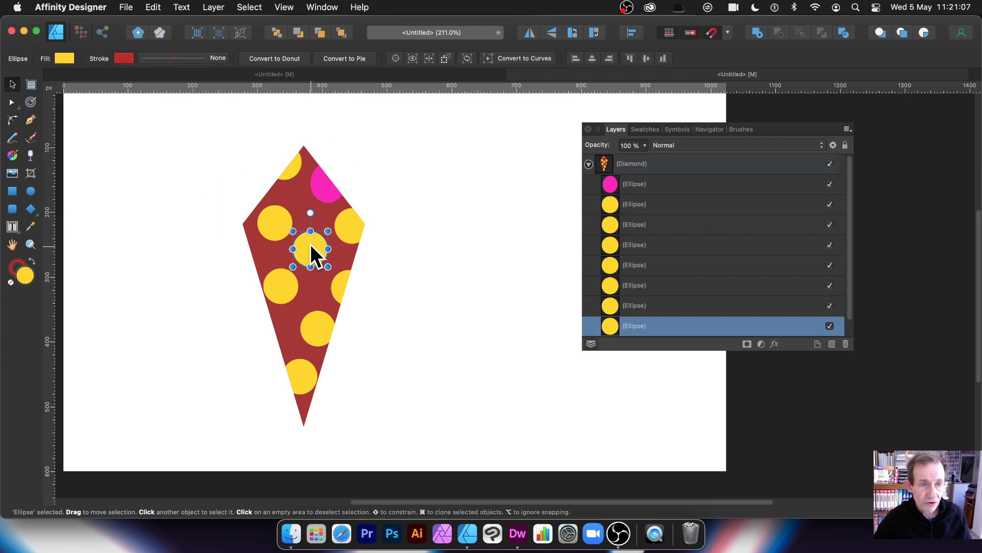
pyautogui.click(64, 58)
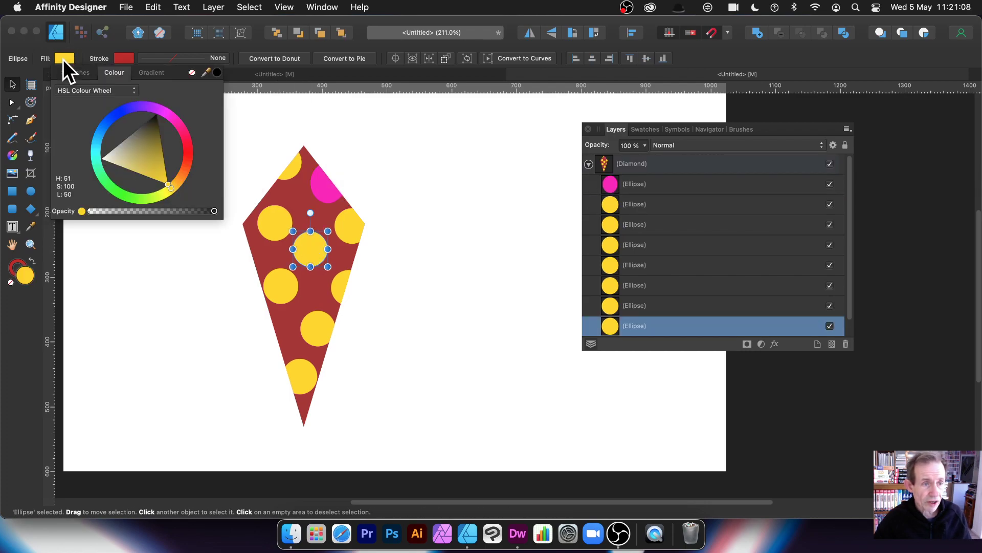
pyautogui.click(95, 155)
pyautogui.click(313, 324)
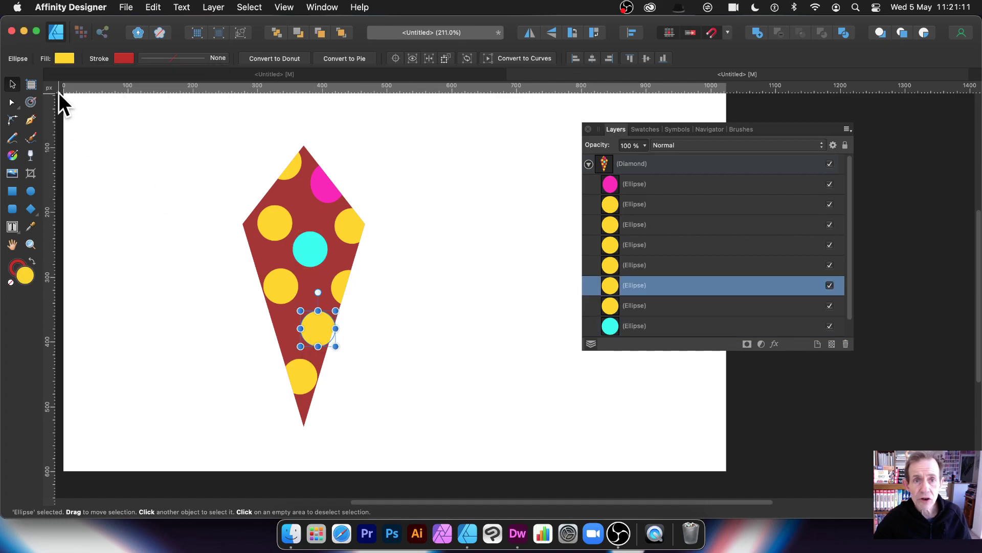
# Select the red diamond and examine several of its nested yellow dots one after another.
pyautogui.moveTo(195, 135); pyautogui.dragTo(515, 433)
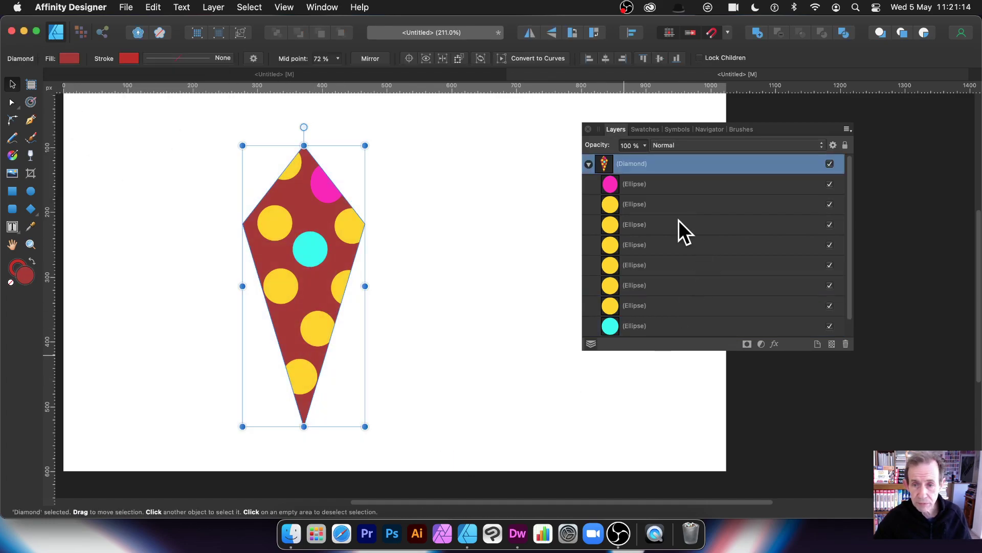
pyautogui.doubleClick(627, 162)
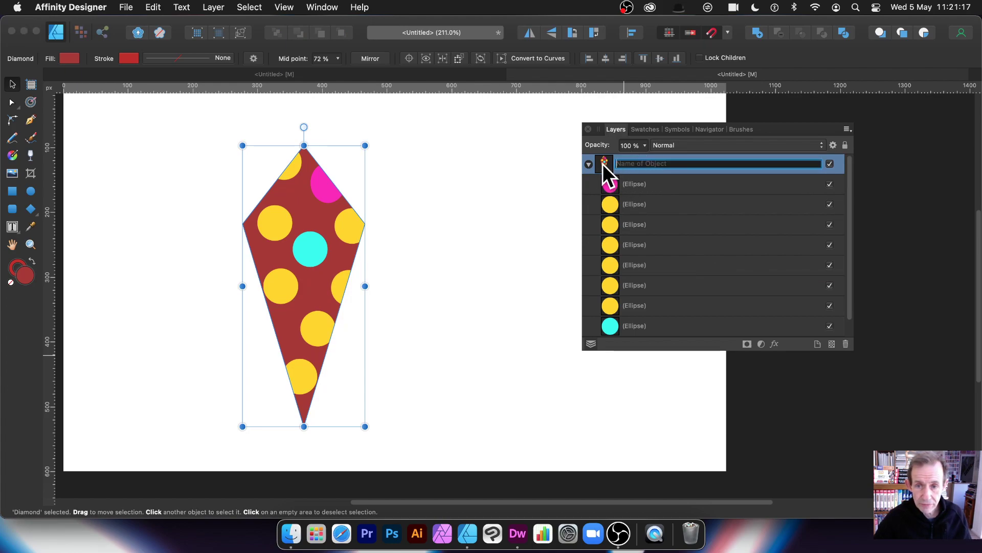
pyautogui.press('Escape')
pyautogui.click(628, 205)
pyautogui.click(635, 227)
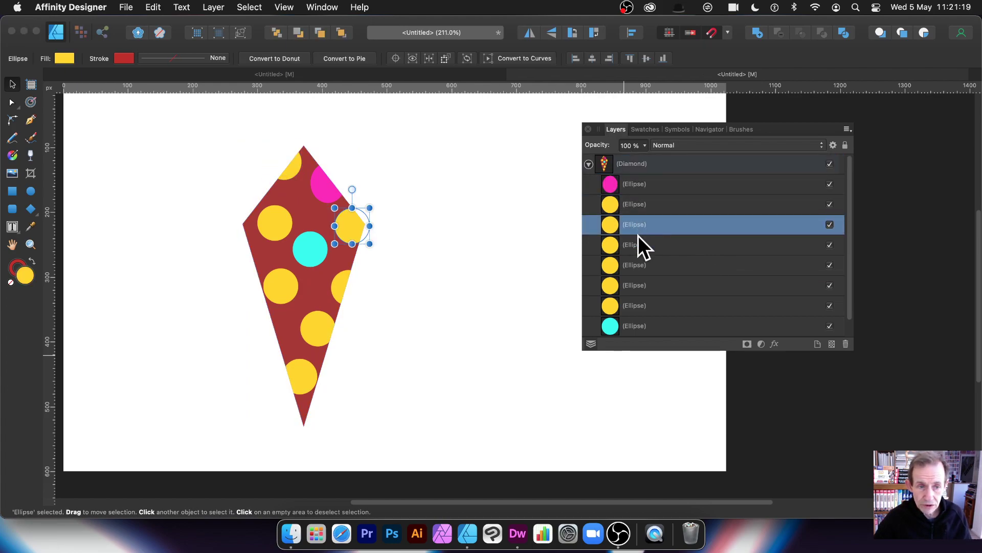
pyautogui.click(635, 270)
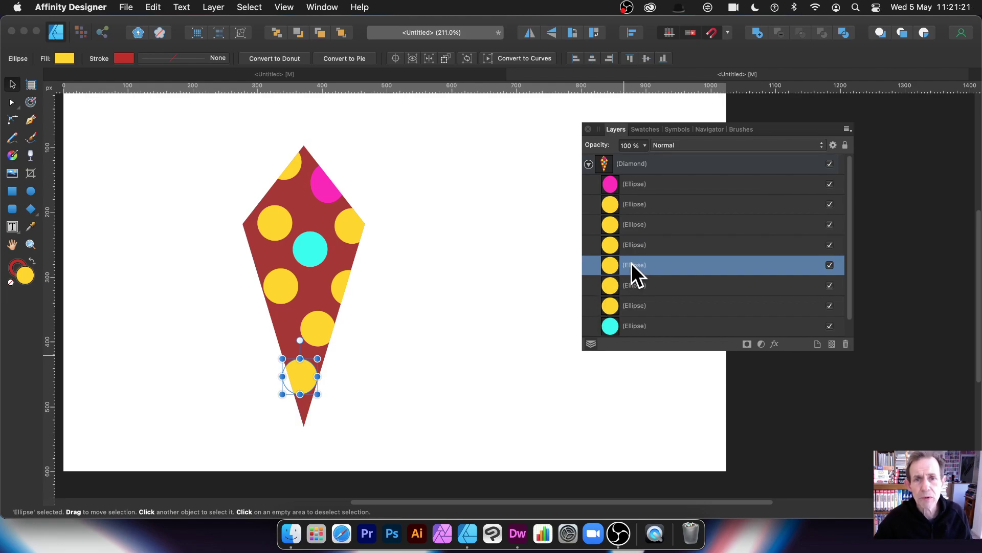
# Delete all nine nested dots from the red diamond and move the diamond slightly up and to the left.
pyautogui.moveTo(183, 108); pyautogui.dragTo(426, 465)
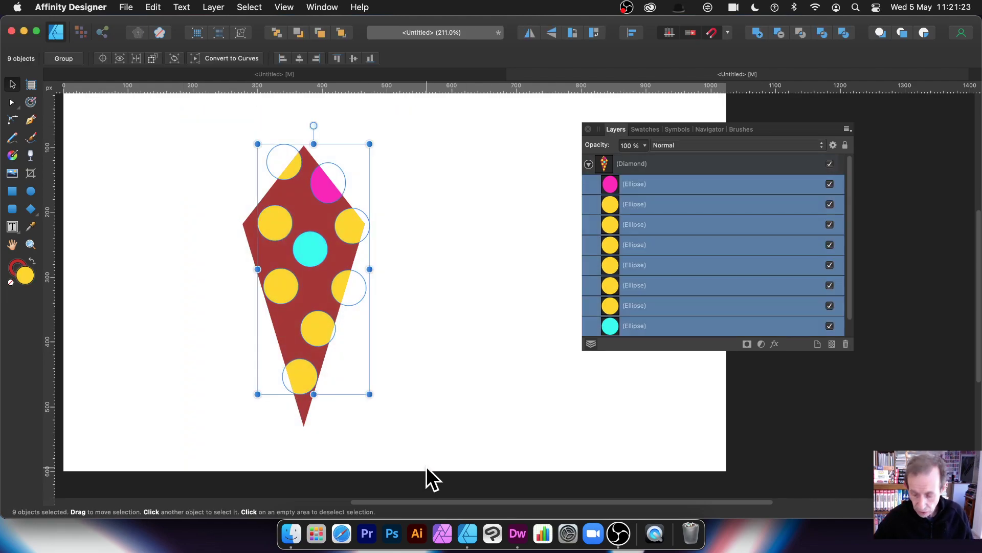
pyautogui.press('Delete')
pyautogui.moveTo(299, 264); pyautogui.dragTo(286, 244)
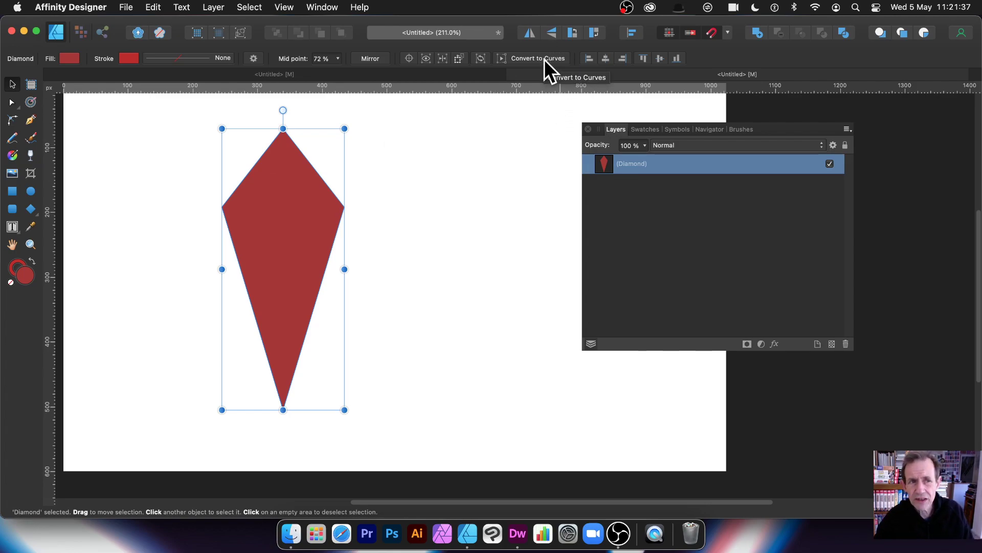
# Convert the red diamond to curves.
pyautogui.click(213, 8)
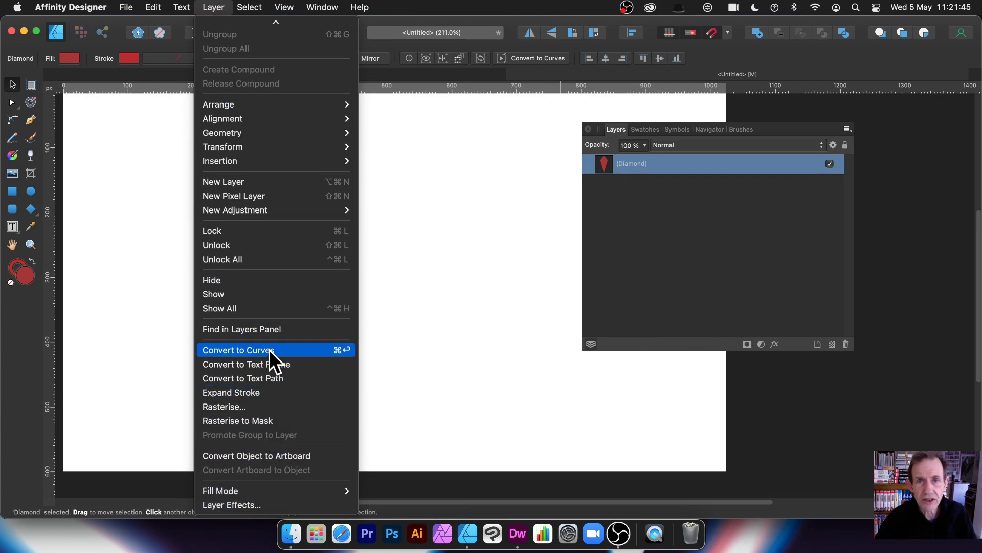
pyautogui.press('Escape')
pyautogui.rightClick(269, 182)
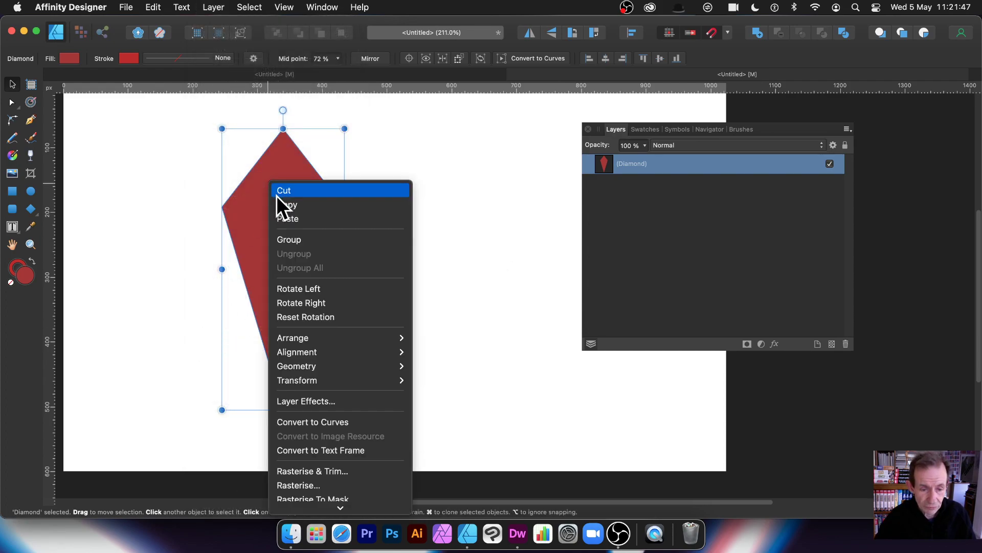
pyautogui.click(346, 420)
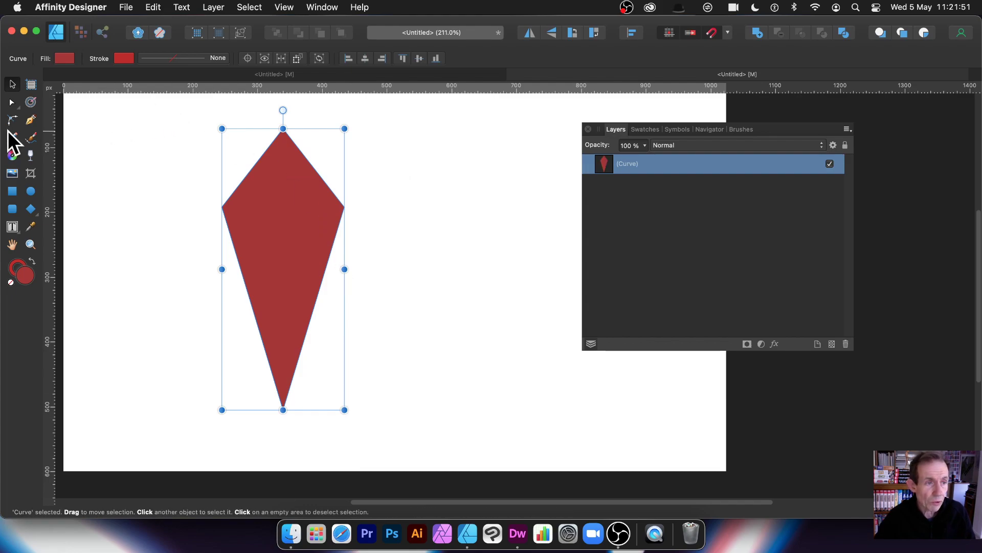
# Reshape the red curve with the Node Tool by moving its left node slightly inwards and its top node upwards.
pyautogui.click(13, 104)
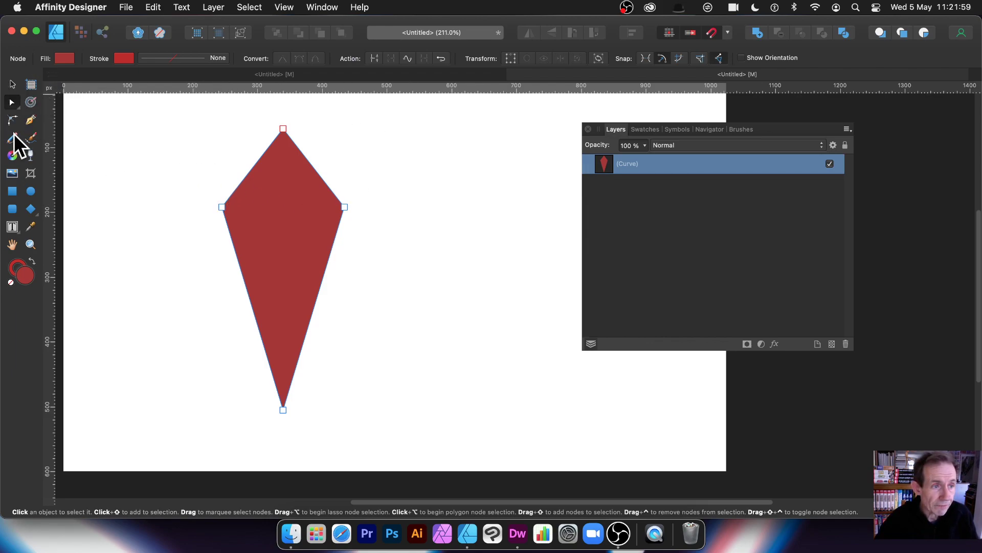
pyautogui.click(13, 102)
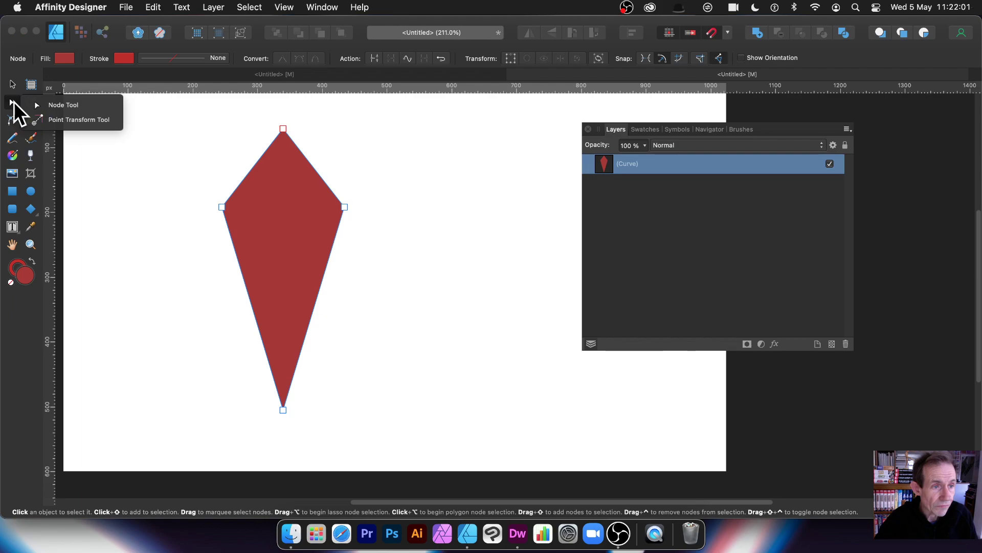
pyautogui.click(76, 105)
pyautogui.moveTo(221, 207)
pyautogui.mouseDown()
pyautogui.moveTo(344, 207)
pyautogui.moveTo(194, 208)
pyautogui.moveTo(242, 209)
pyautogui.moveTo(229, 207)
pyautogui.mouseUp()
pyautogui.moveTo(283, 128); pyautogui.dragTo(286, 96)
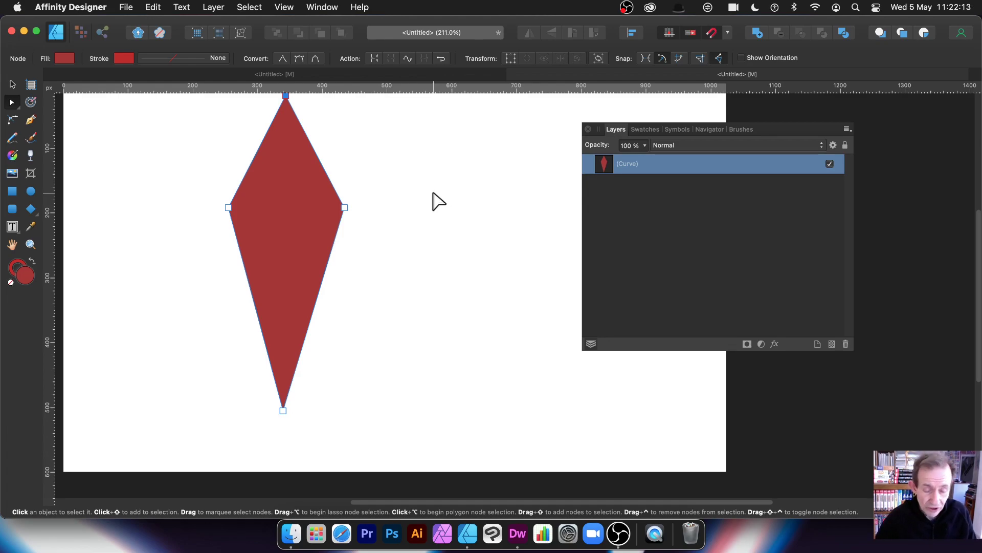
# Delete the reshaped red curve and draw a tall cyan diamond with a 50% mid point.
pyautogui.press('BackSpace')
pyautogui.press('BackSpace')
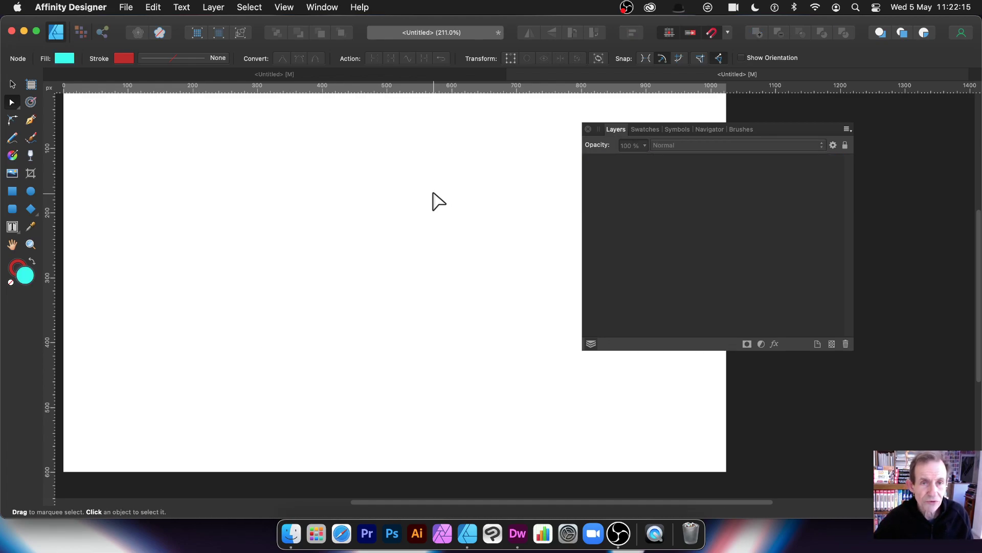
pyautogui.click(31, 209)
pyautogui.moveTo(227, 123); pyautogui.dragTo(376, 424)
pyautogui.moveTo(226, 318); pyautogui.dragTo(226, 273)
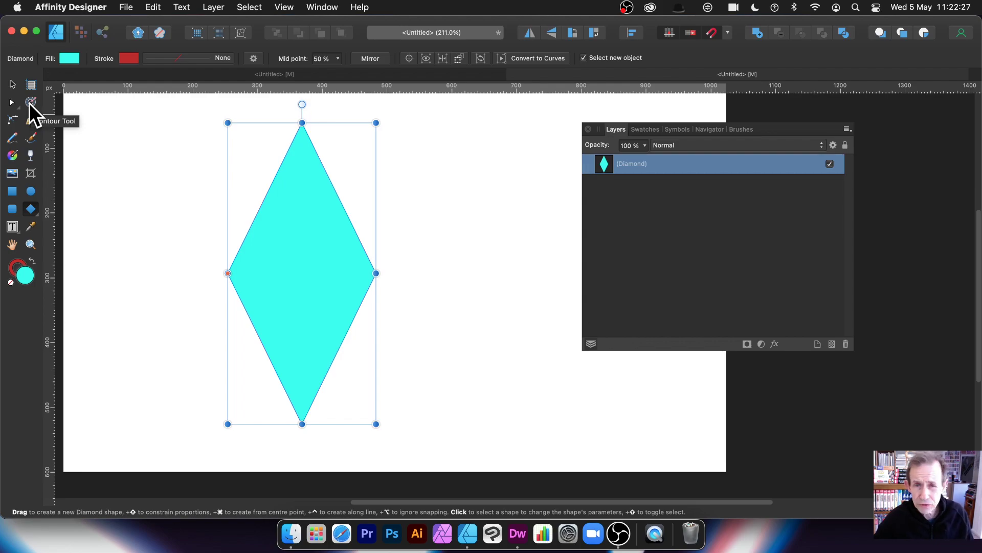
# Expand the cyan diamond outwards with a 48.9 px contour and give the contour bevelled corners.
pyautogui.click(31, 103)
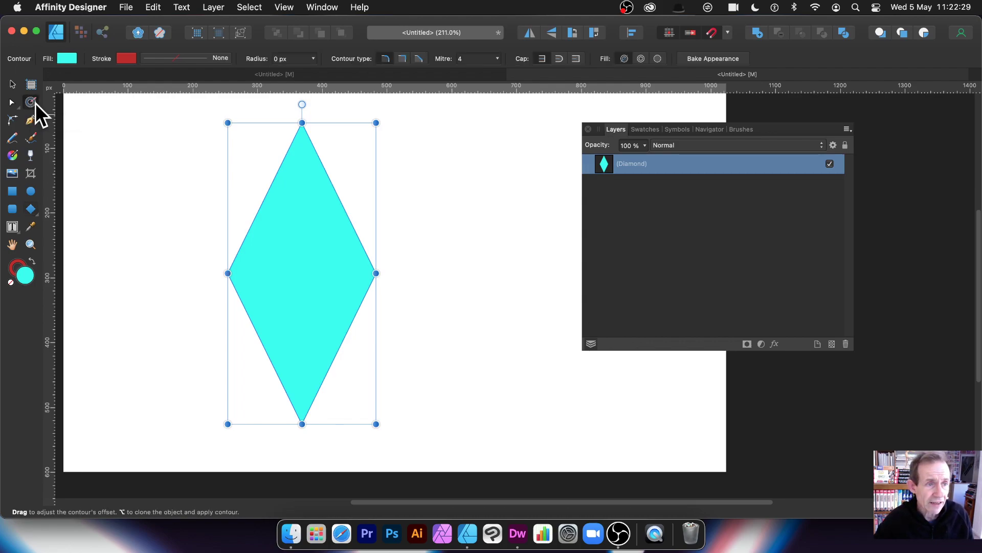
pyautogui.moveTo(252, 222); pyautogui.dragTo(287, 254)
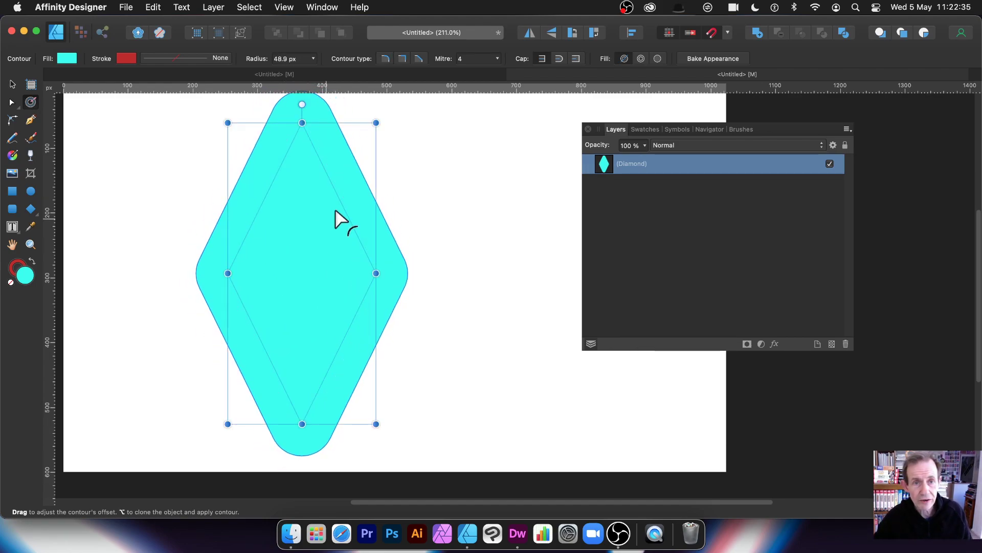
pyautogui.click(403, 59)
pyautogui.click(418, 59)
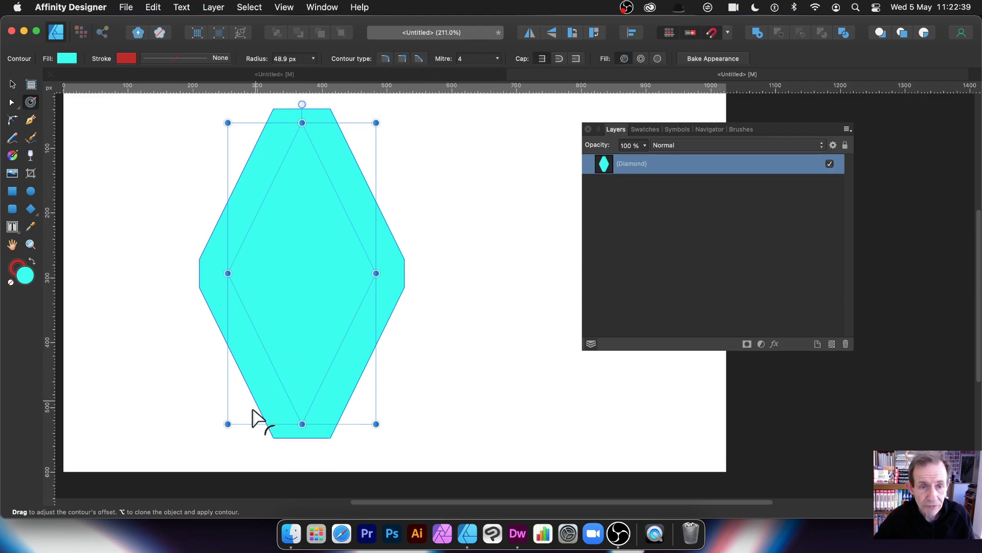
# Reduce the diamond's contour radius to 8.6 px.
pyautogui.moveTo(378, 270); pyautogui.dragTo(332, 277)
pyautogui.click(311, 59)
pyautogui.moveTo(310, 73); pyautogui.dragTo(338, 80)
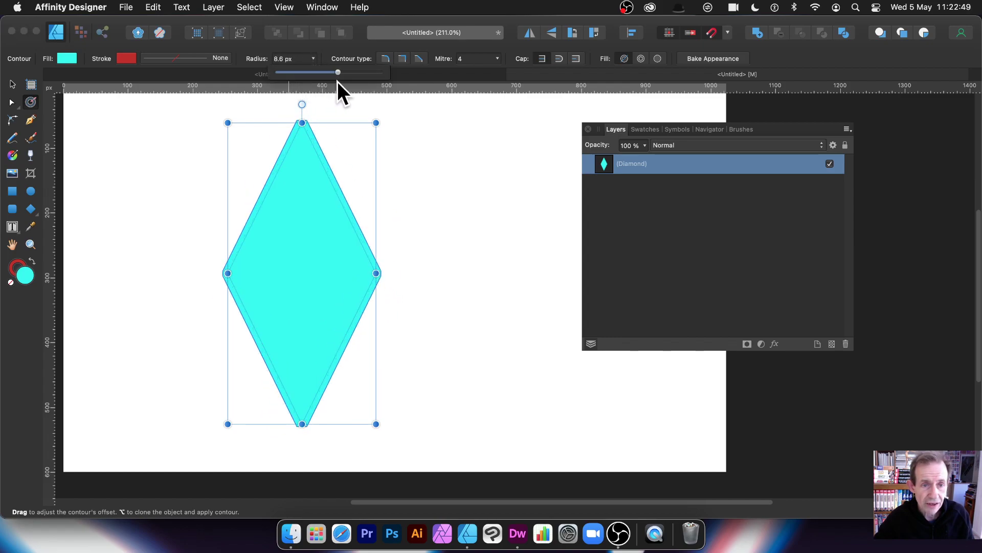
# Delete the contoured diamond and draw a new tall cyan diamond with a 36% mid point.
pyautogui.press('Delete')
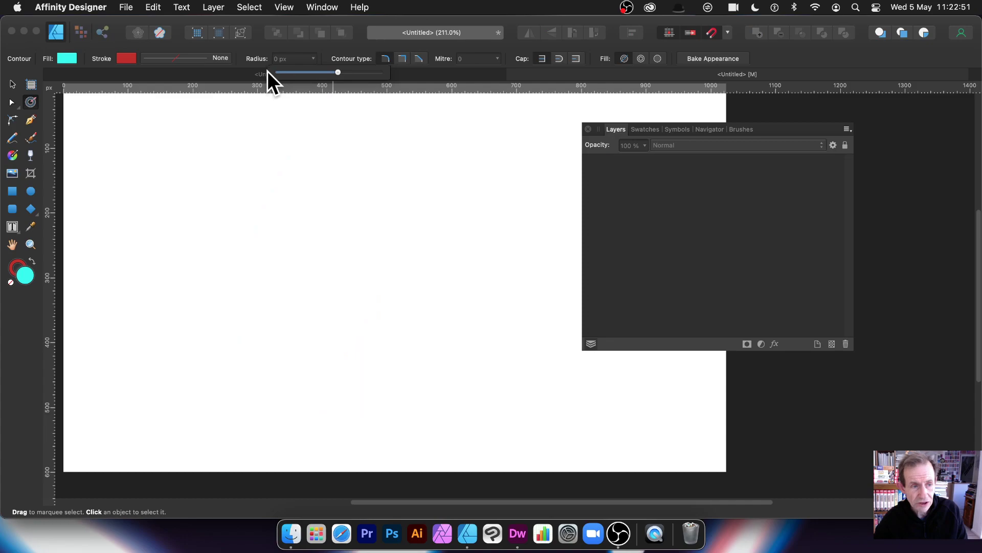
pyautogui.click(34, 208)
pyautogui.moveTo(265, 123); pyautogui.dragTo(424, 428)
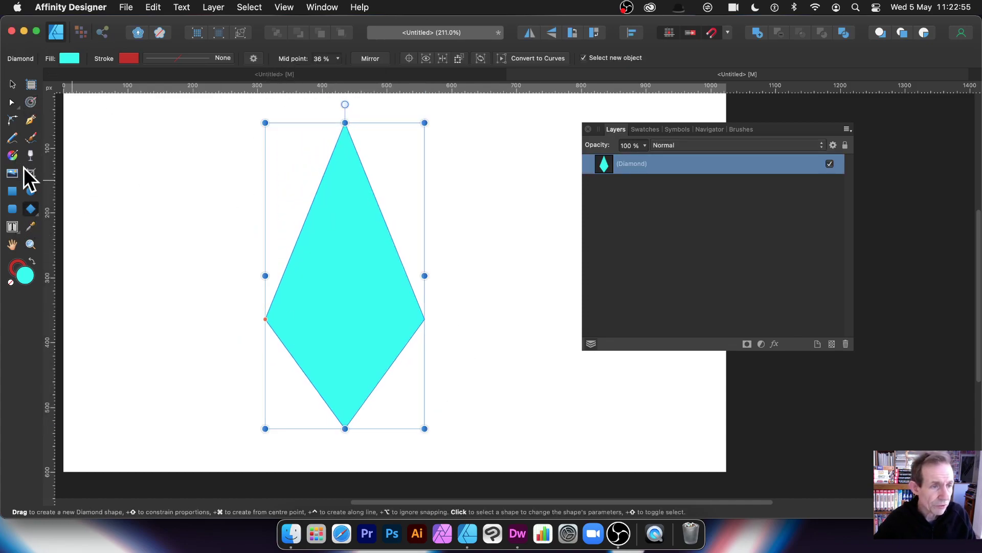
# Round all four corners of the cyan diamond with the Corner Tool to a radius of 23.4 px.
pyautogui.click(12, 121)
pyautogui.moveTo(246, 100); pyautogui.dragTo(503, 473)
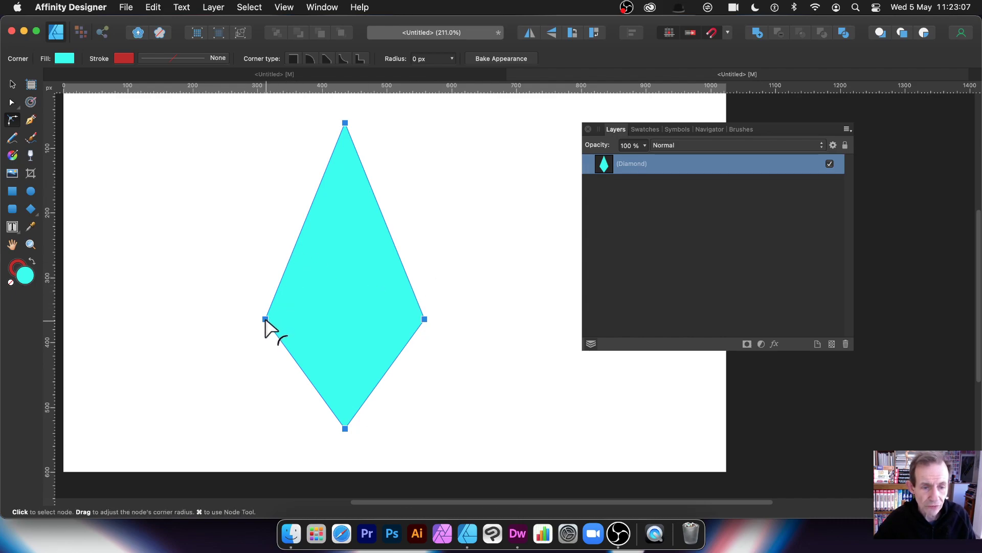
pyautogui.moveTo(265, 318); pyautogui.dragTo(315, 333)
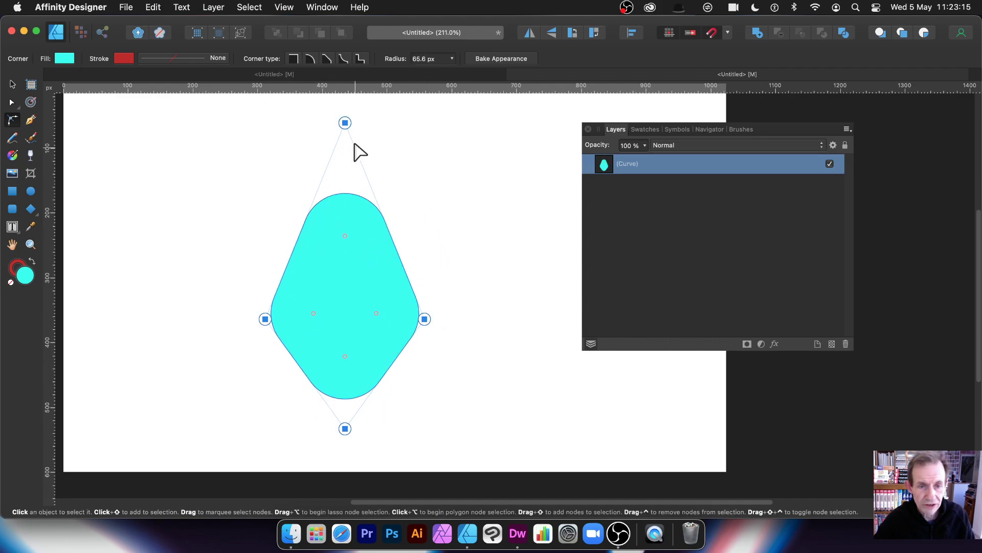
pyautogui.moveTo(346, 135); pyautogui.dragTo(373, 176)
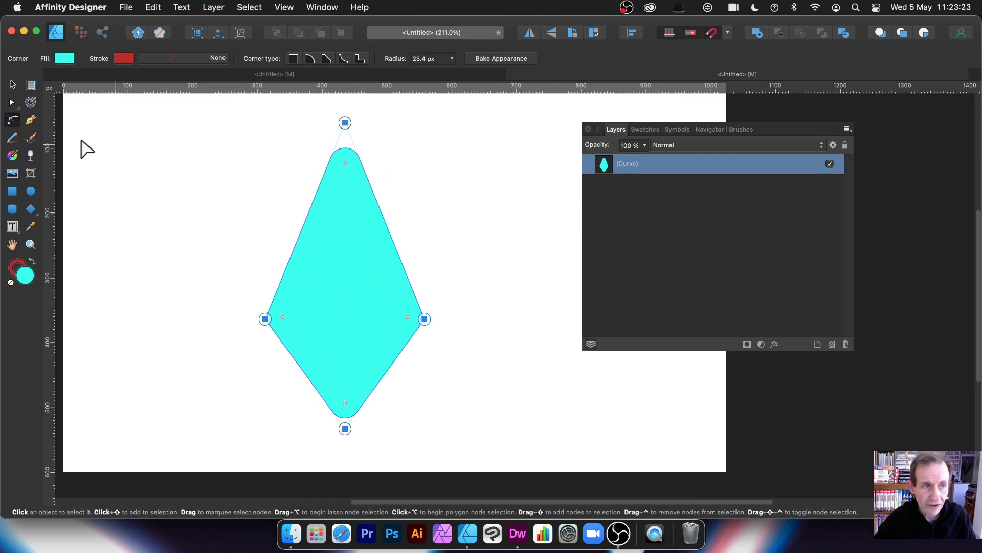
# Duplicate the rounded diamond, and shrink the copy so it sits horizontally centred inside the original.
pyautogui.click(12, 83)
pyautogui.moveTo(331, 238); pyautogui.dragTo(374, 250)
pyautogui.moveTo(304, 134); pyautogui.dragTo(353, 216)
pyautogui.moveTo(415, 320); pyautogui.dragTo(272, 289)
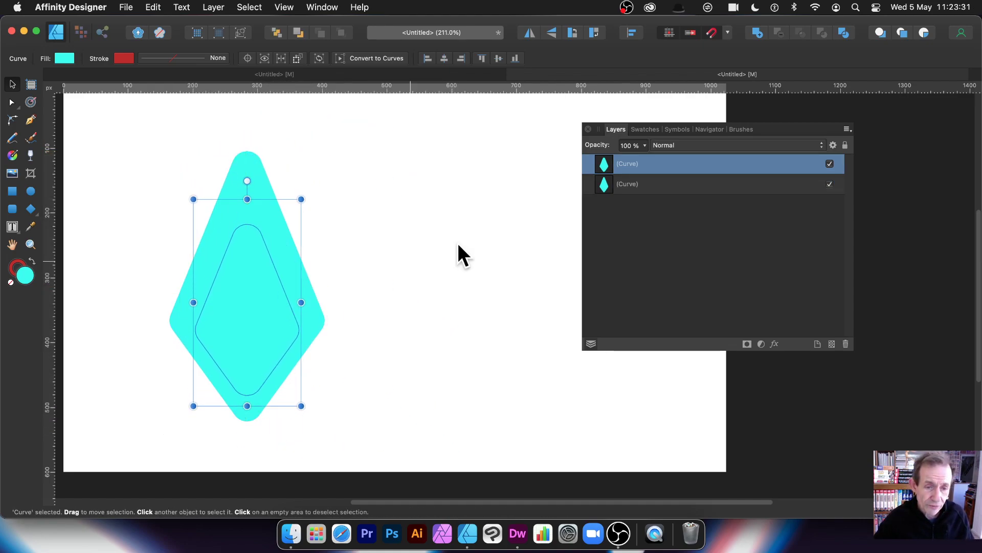
# Select both rounded diamonds and move them together to the right and slightly up on the page.
pyautogui.click(106, 125)
pyautogui.moveTo(97, 113); pyautogui.dragTo(404, 469)
pyautogui.moveTo(324, 307)
pyautogui.mouseDown()
pyautogui.moveTo(411, 306)
pyautogui.moveTo(339, 299)
pyautogui.mouseUp()
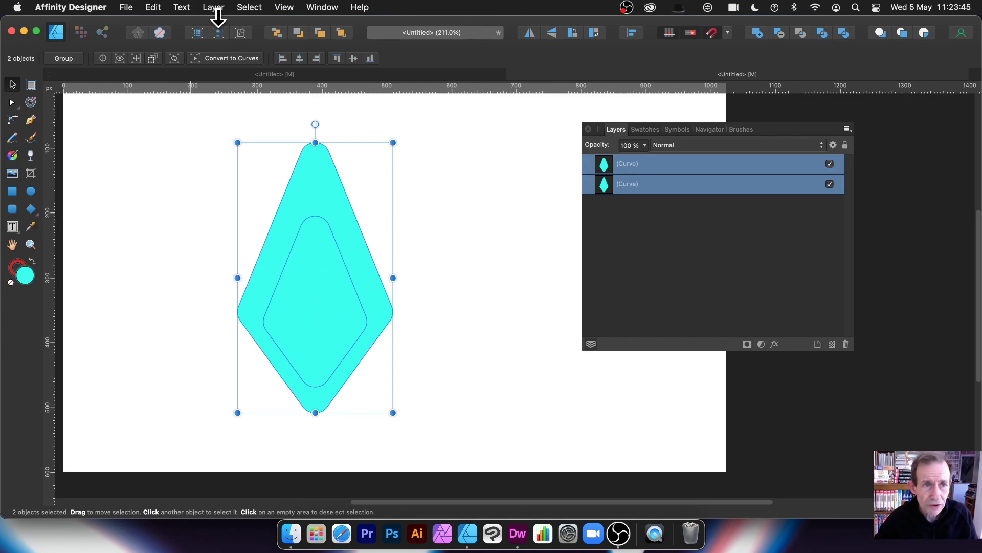
# Try to subtract the inner rounded diamond from the outer one, and undo the subtraction.
pyautogui.click(213, 7)
pyautogui.moveTo(230, 140)
pyautogui.click(395, 152)
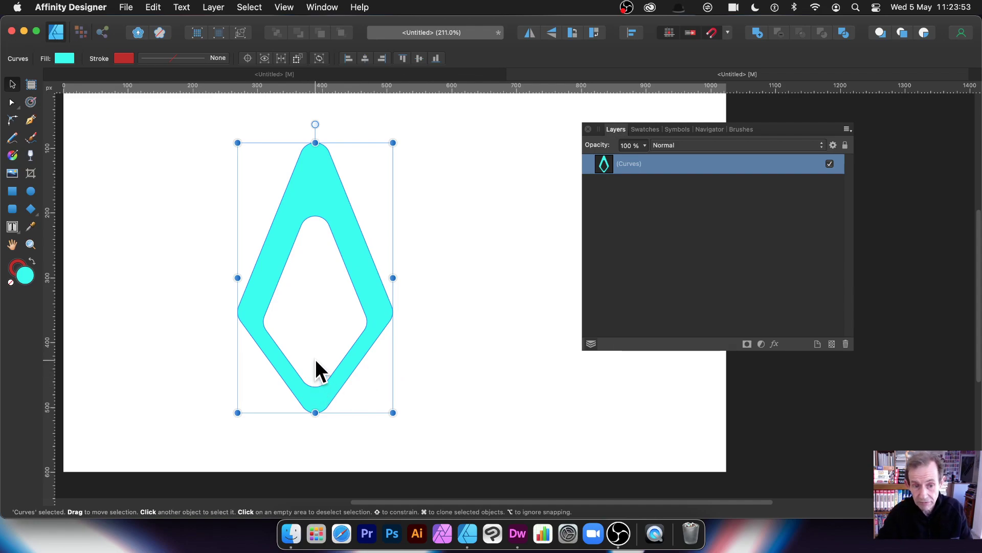
pyautogui.press('super+z')
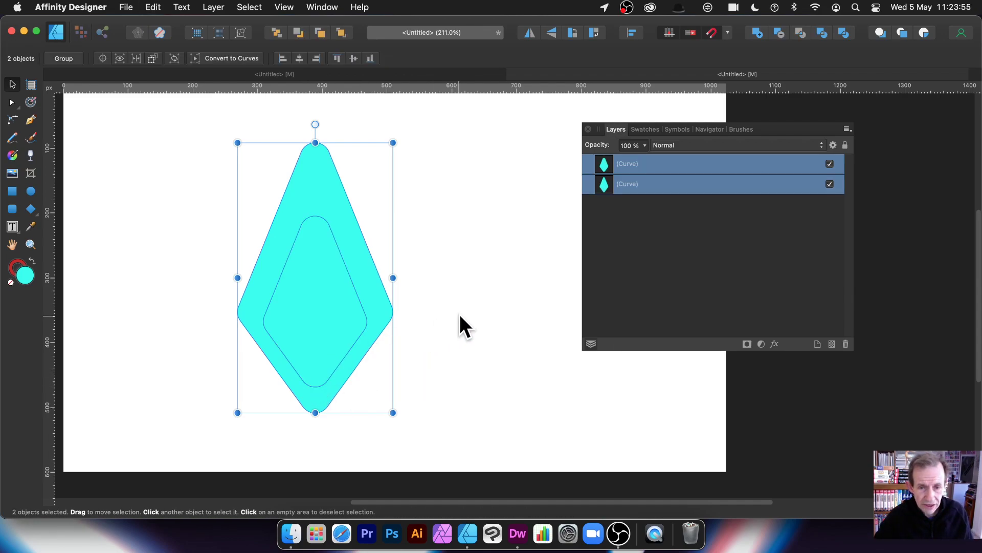
# Delete both rounded diamonds from the page.
pyautogui.click(456, 315)
pyautogui.click(353, 317)
pyautogui.moveTo(195, 108); pyautogui.dragTo(463, 430)
pyautogui.press('Delete')
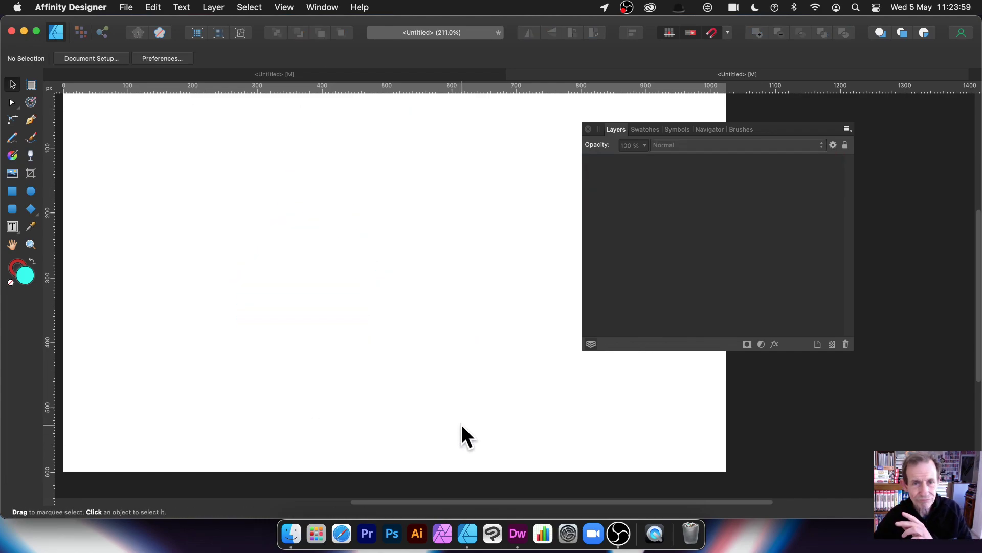
# Draw a tall cyan diamond with a 36% mid point and duplicate it into three overlapping diamonds offset down to the right.
pyautogui.click(30, 208)
pyautogui.moveTo(225, 133); pyautogui.dragTo(365, 397)
pyautogui.click(13, 84)
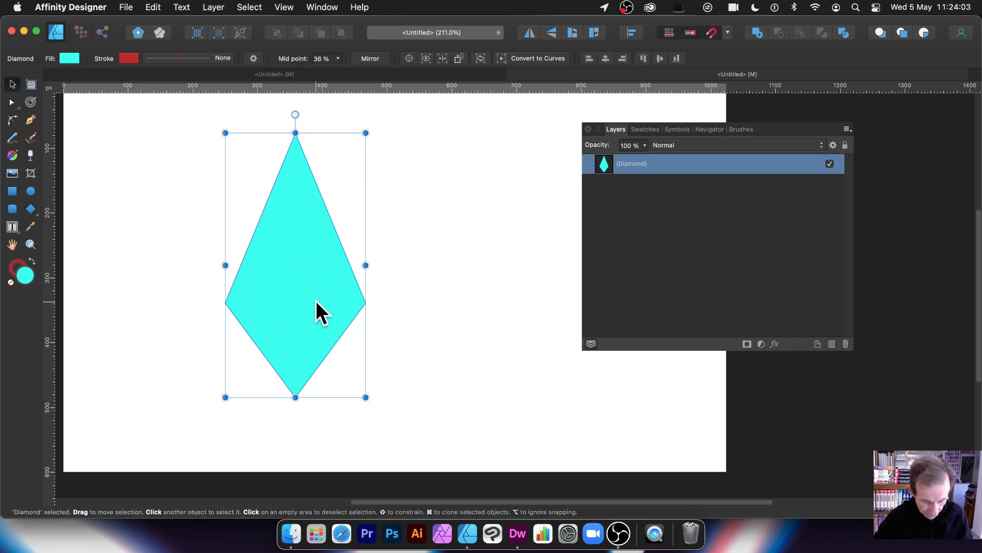
pyautogui.moveTo(311, 304); pyautogui.dragTo(397, 345)
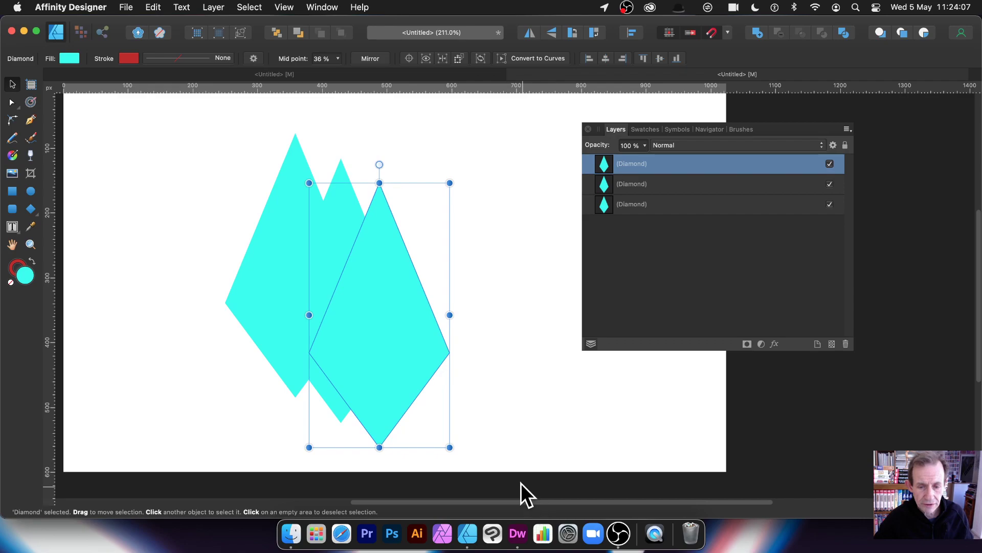
# Scale down the two duplicate diamonds so that the frontmost is the smallest and the middle one is slightly smaller than the original.
pyautogui.moveTo(449, 442); pyautogui.dragTo(386, 348)
pyautogui.click(358, 395)
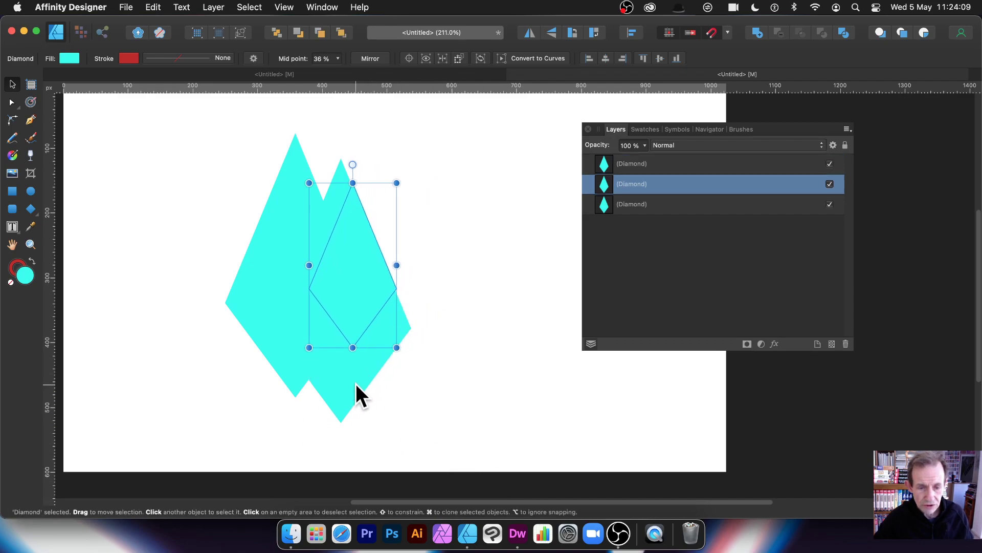
pyautogui.moveTo(411, 422); pyautogui.dragTo(396, 395)
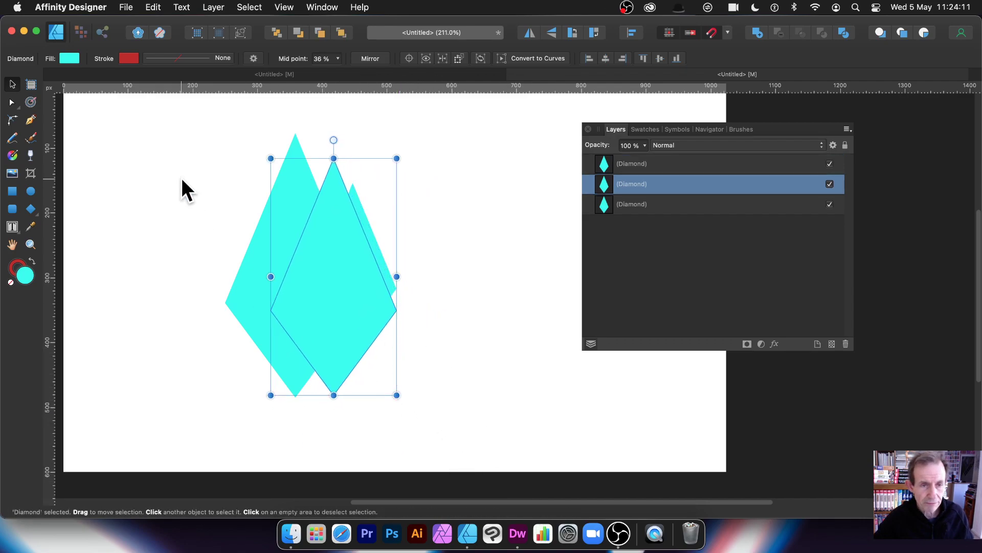
# Align all three diamonds to a common centre horizontally and vertically.
pyautogui.moveTo(180, 126); pyautogui.dragTo(474, 408)
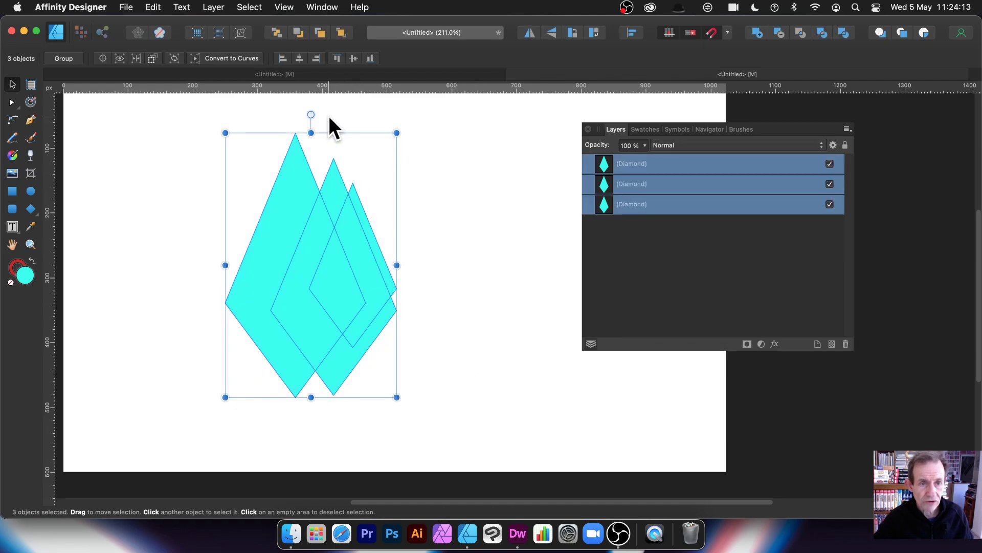
pyautogui.click(300, 60)
pyautogui.click(354, 58)
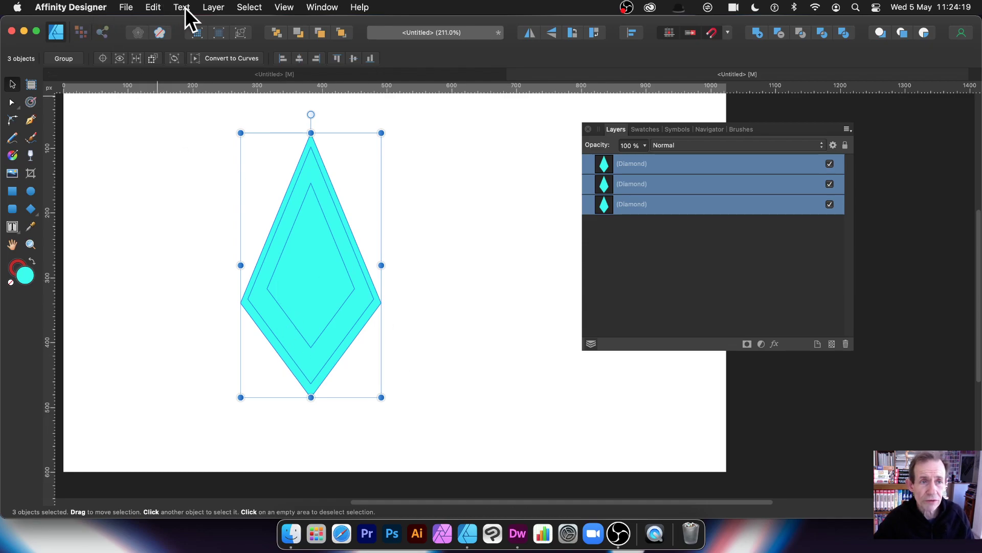
# Combine the three centred diamonds with the Xor geometry operation and deselect the resulting shape.
pyautogui.click(205, 3)
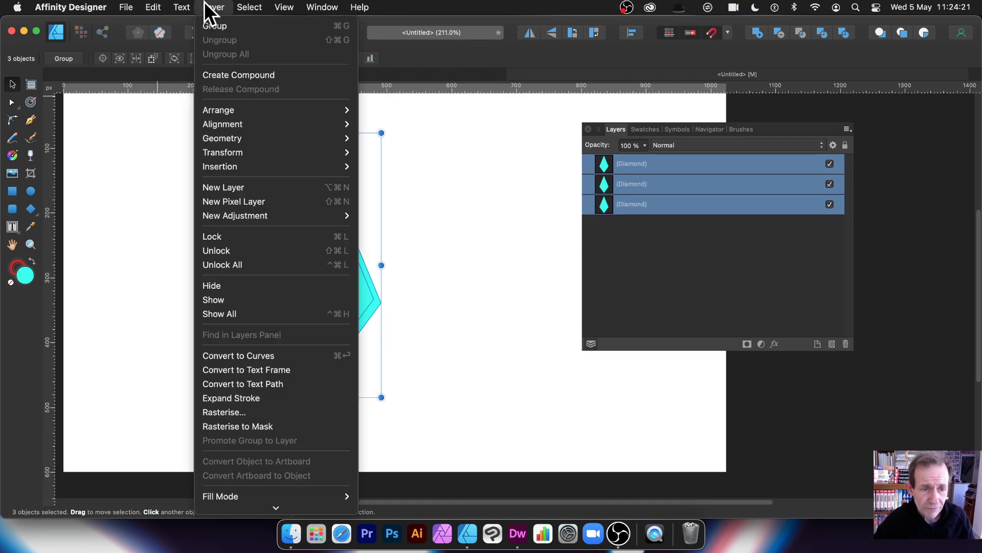
pyautogui.moveTo(229, 139)
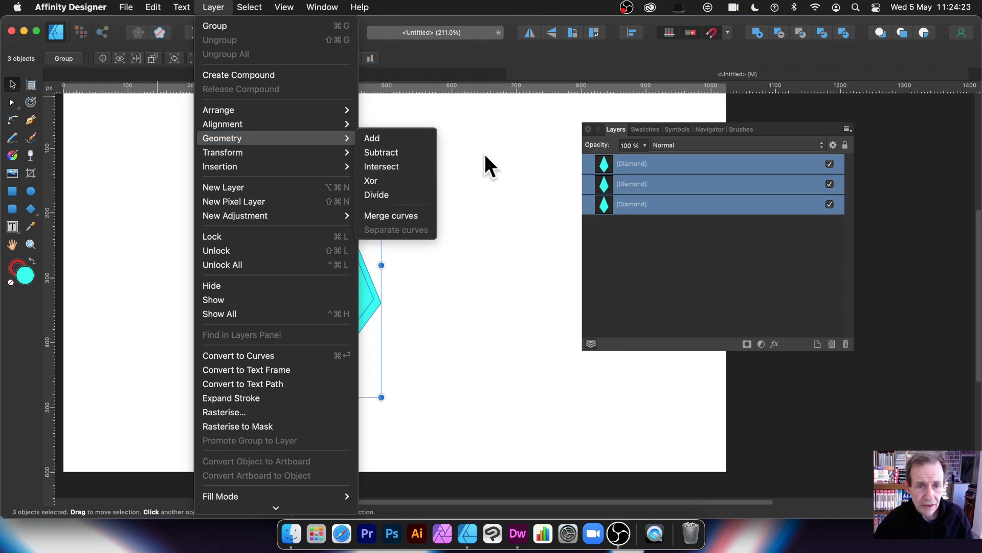
pyautogui.click(375, 185)
pyautogui.click(462, 190)
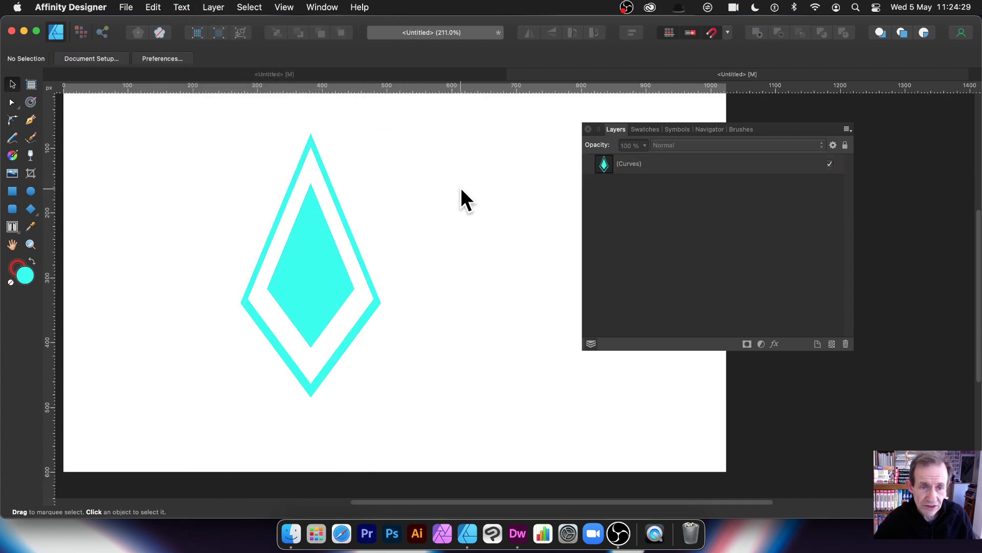
# Delete the combined diamond shape and draw a new tall cyan diamond about 290 px wide and 495 px tall.
pyautogui.moveTo(335, 281); pyautogui.dragTo(326, 245)
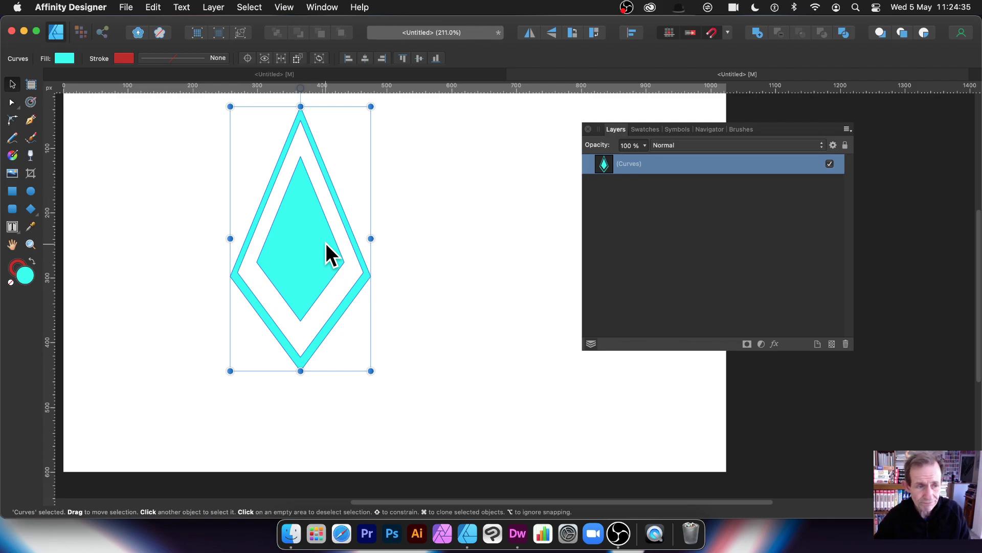
pyautogui.press('Delete')
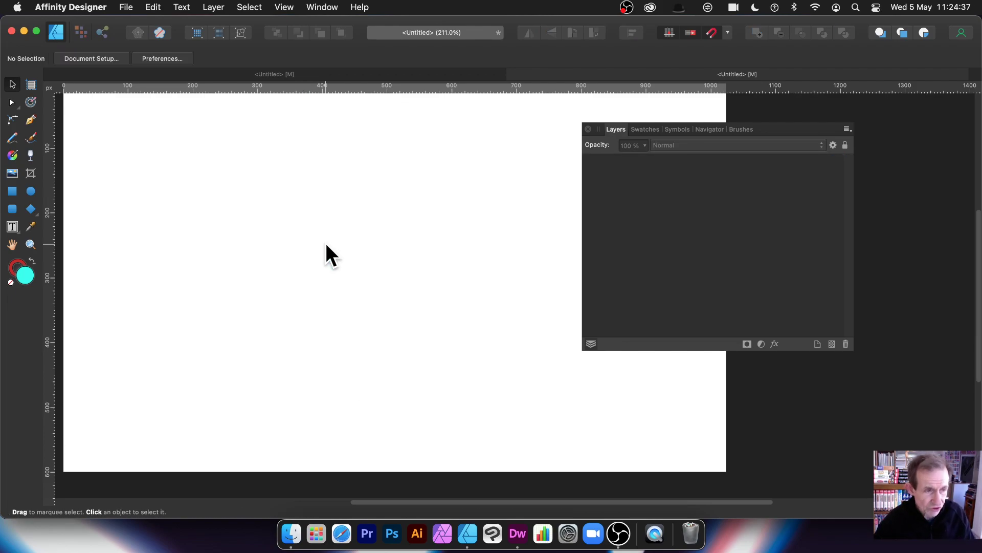
pyautogui.click(31, 209)
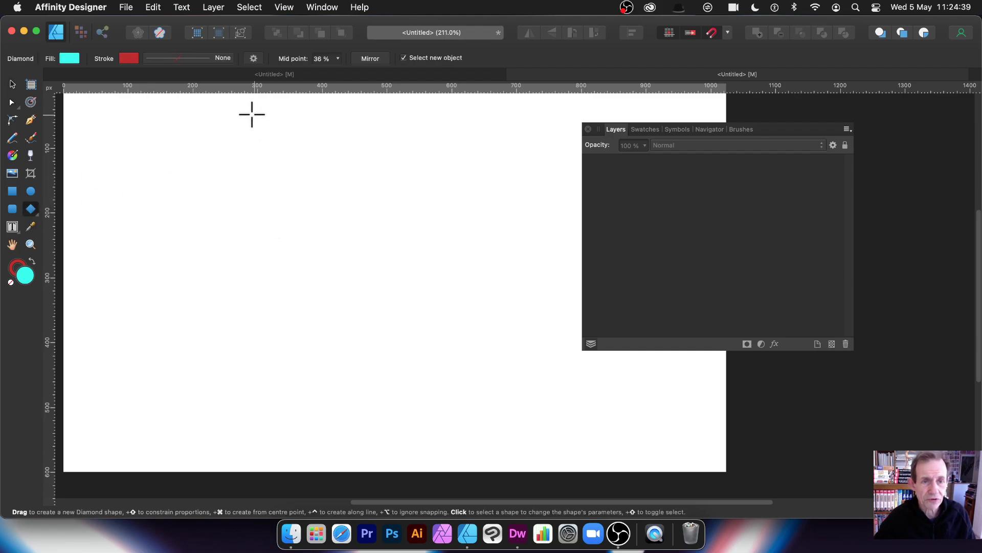
pyautogui.moveTo(251, 116); pyautogui.dragTo(440, 437)
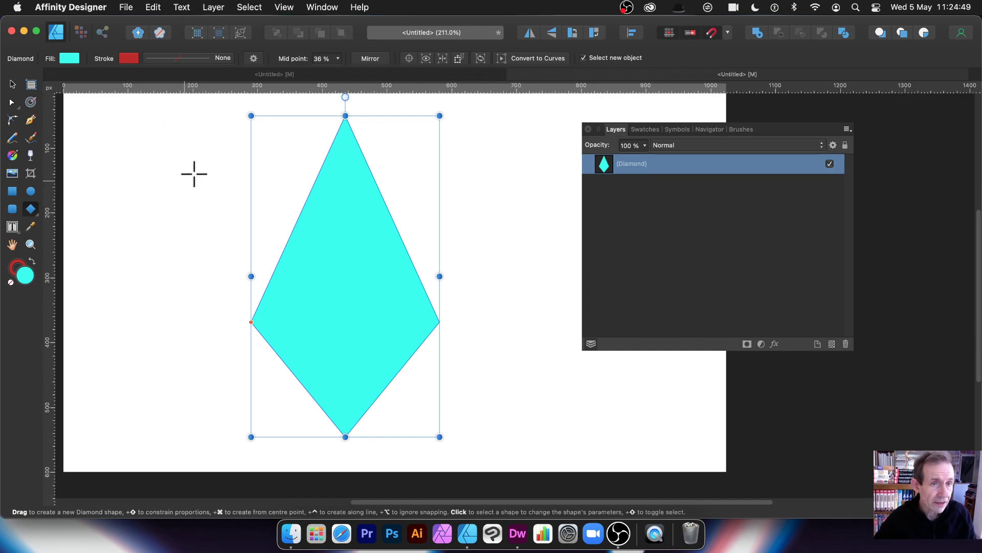
# Convert the diamond to a text path and enter random letters around most of its outline.
pyautogui.click(205, 5)
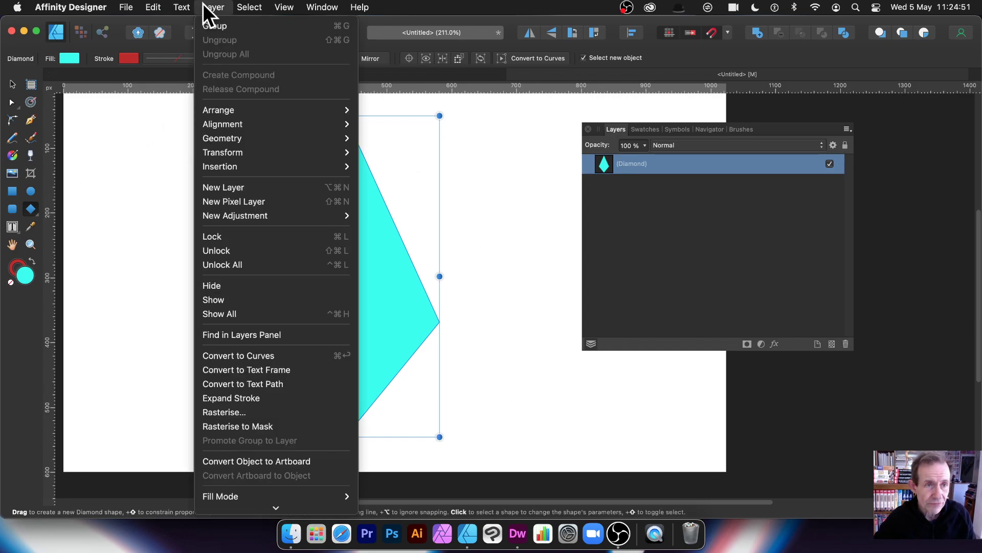
pyautogui.moveTo(180, 7)
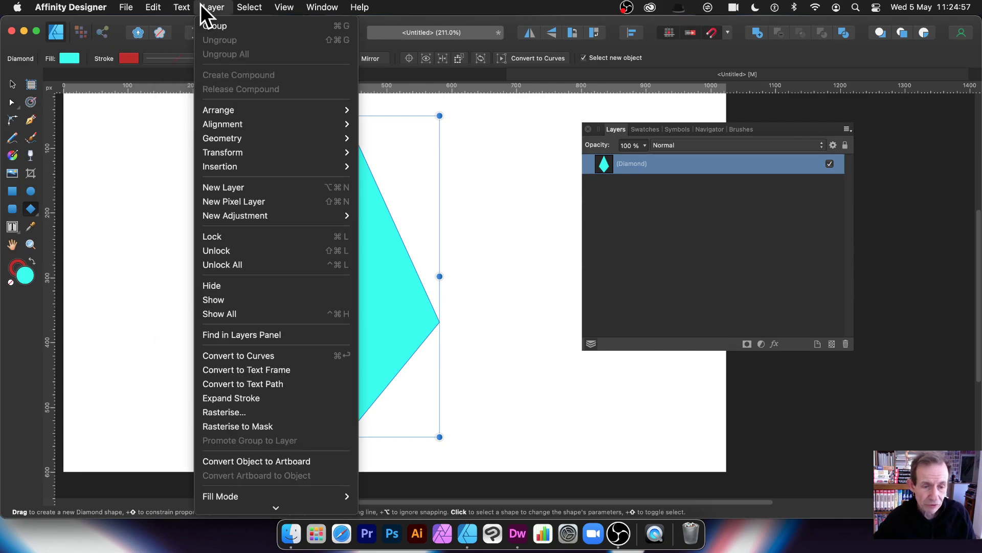
pyautogui.click(261, 383)
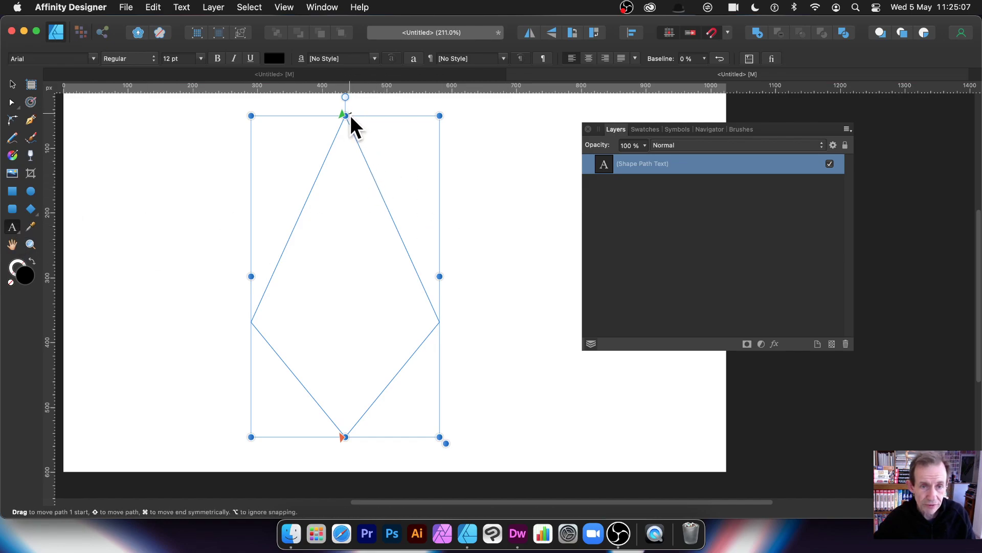
pyautogui.click(363, 130)
pyautogui.write('dljkhdsfjl dsjhdsfkjhsdakjhsdakjhsdakjhsdakjhsdakjhsdakjhsdajkhsadkjhs adjkhsdakjhsdkjhsdakjhsdkjshdakjsdhkjsakjsdhjksdahjksadhjkashjkadhkjsdhkjsdhkjsadhjkashjkd')
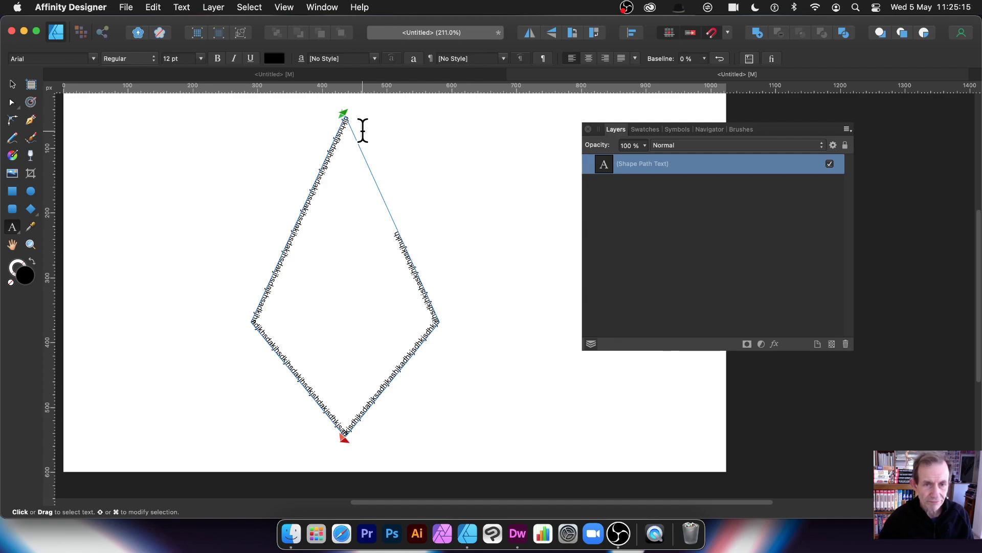
pyautogui.press('Escape')
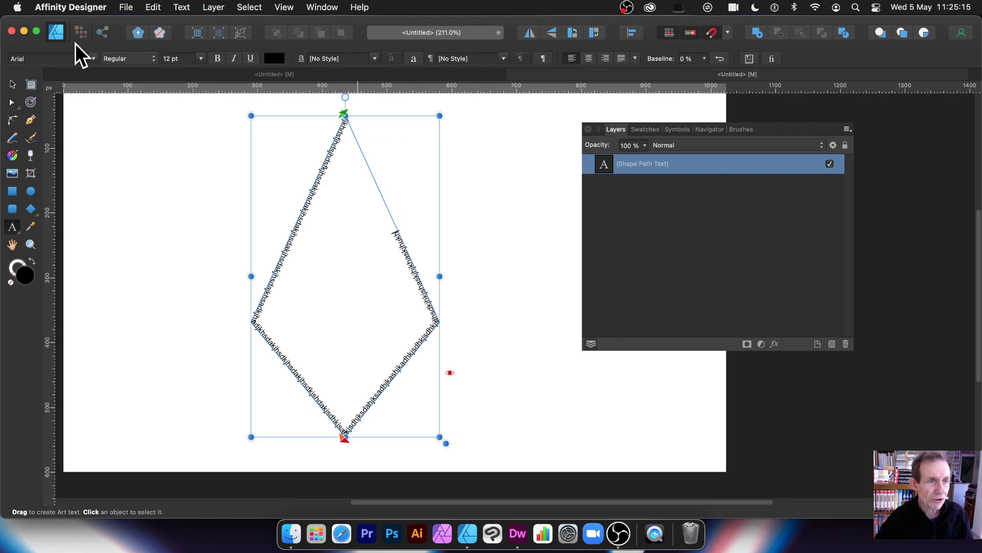
pyautogui.click(12, 84)
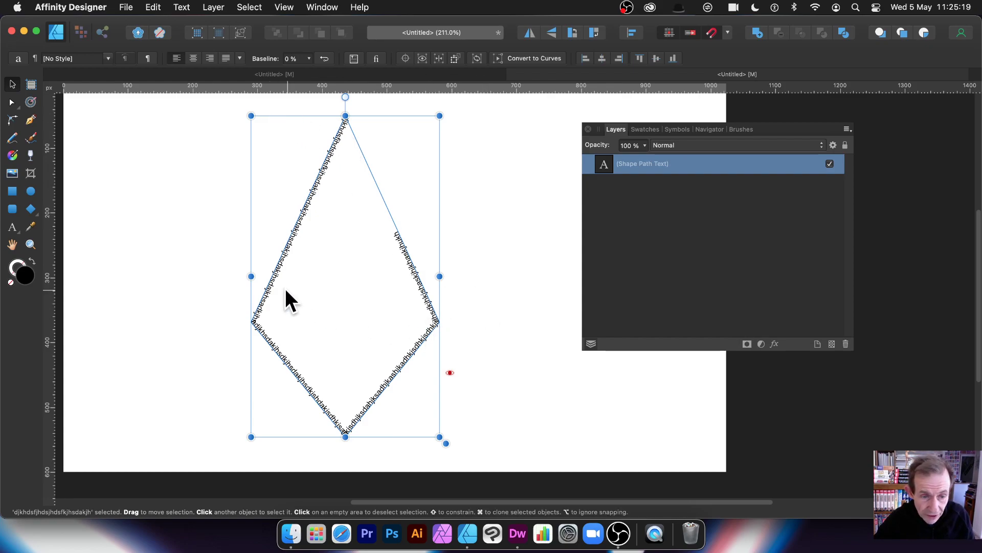
# Reshape the text-path diamond by raising its mid point and narrowing it from the right side.
pyautogui.click(31, 210)
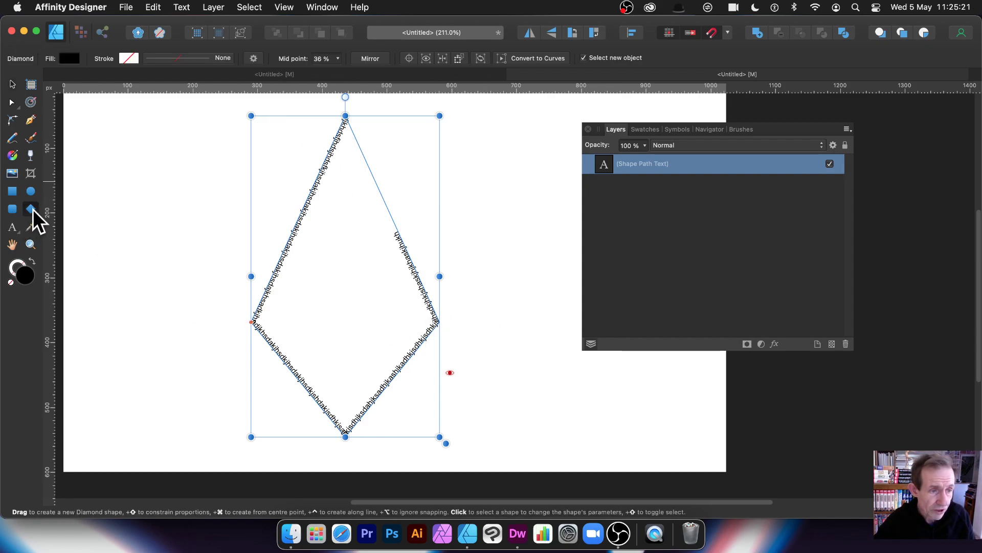
pyautogui.moveTo(248, 320); pyautogui.dragTo(246, 236)
pyautogui.moveTo(440, 277); pyautogui.dragTo(362, 276)
# Delete the text-path diamond and draw a new cyan diamond about 230 px wide and 435 px tall.
pyautogui.press('Delete')
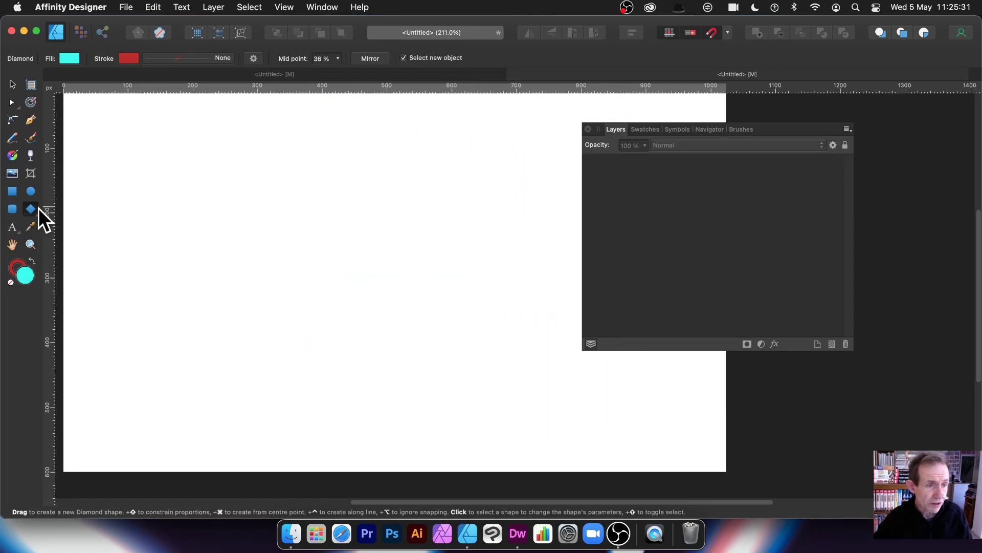
pyautogui.moveTo(208, 128); pyautogui.dragTo(359, 410)
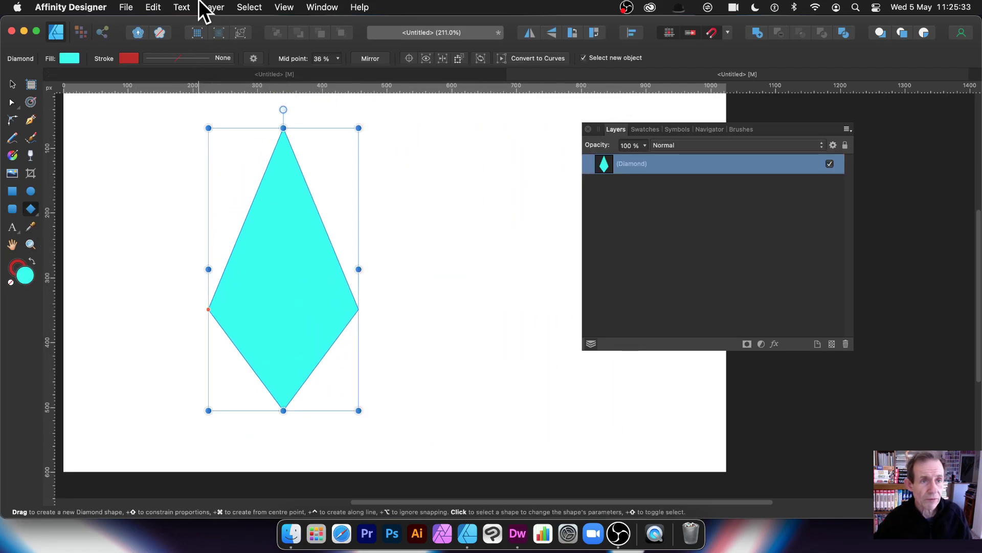
# Convert the diamond to a text frame and insert filler text inside it.
pyautogui.click(210, 6)
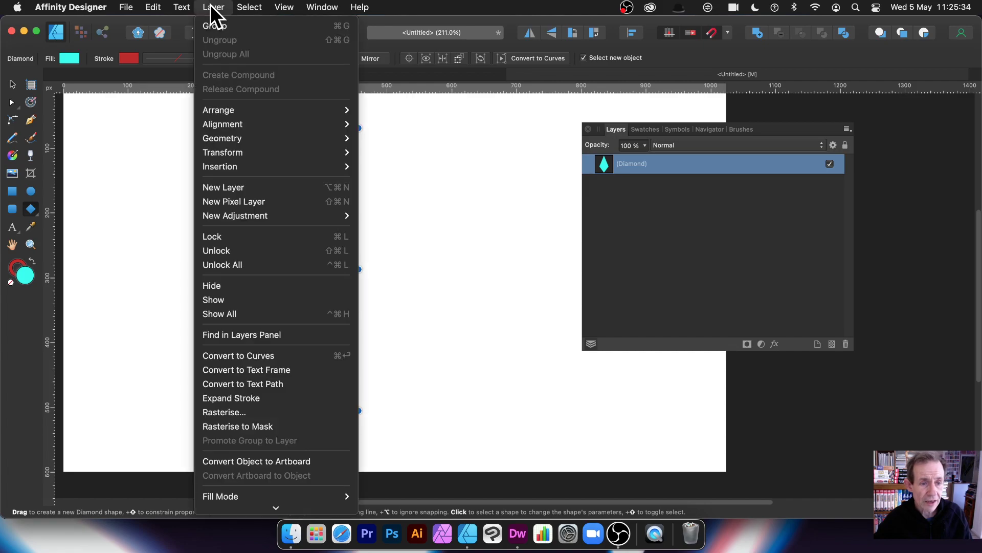
pyautogui.click(255, 369)
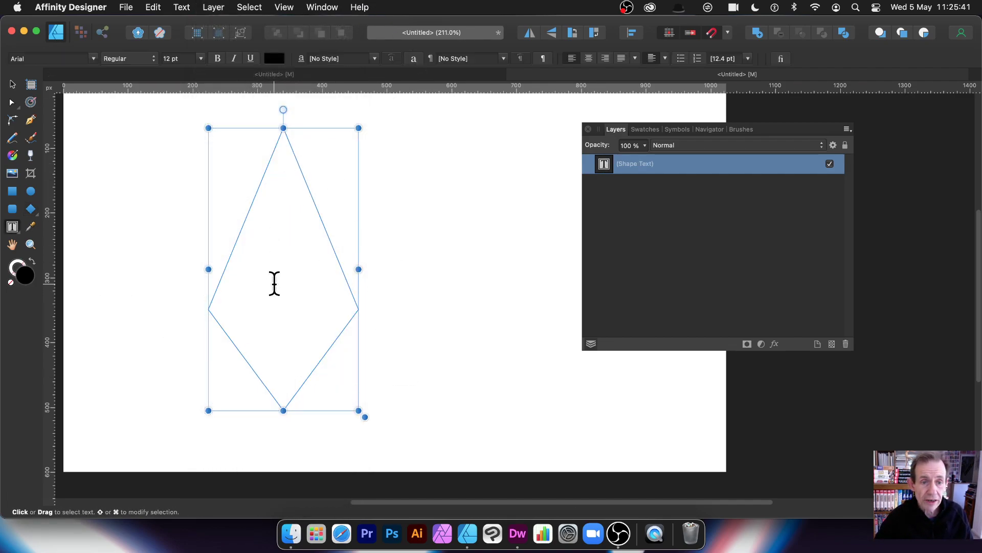
pyautogui.click(182, 6)
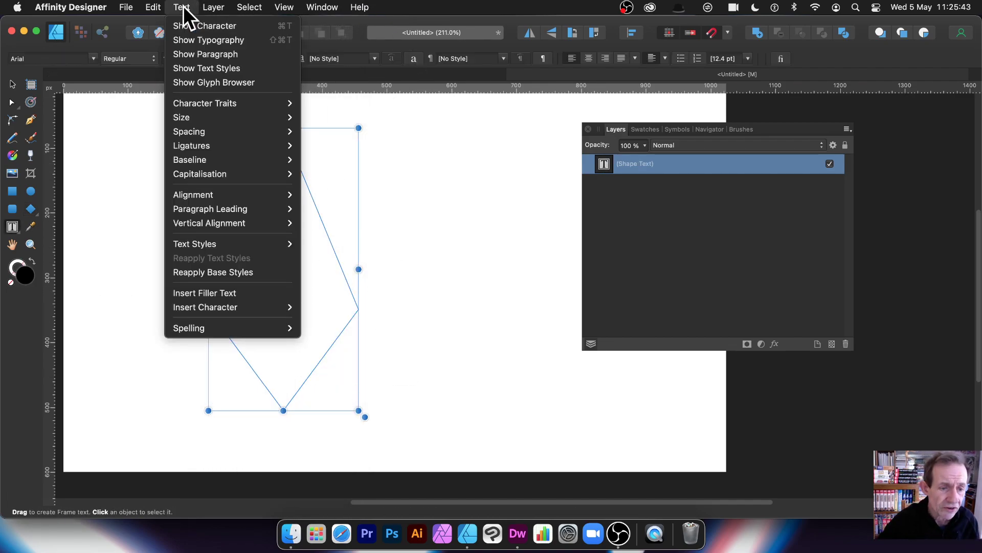
pyautogui.click(200, 293)
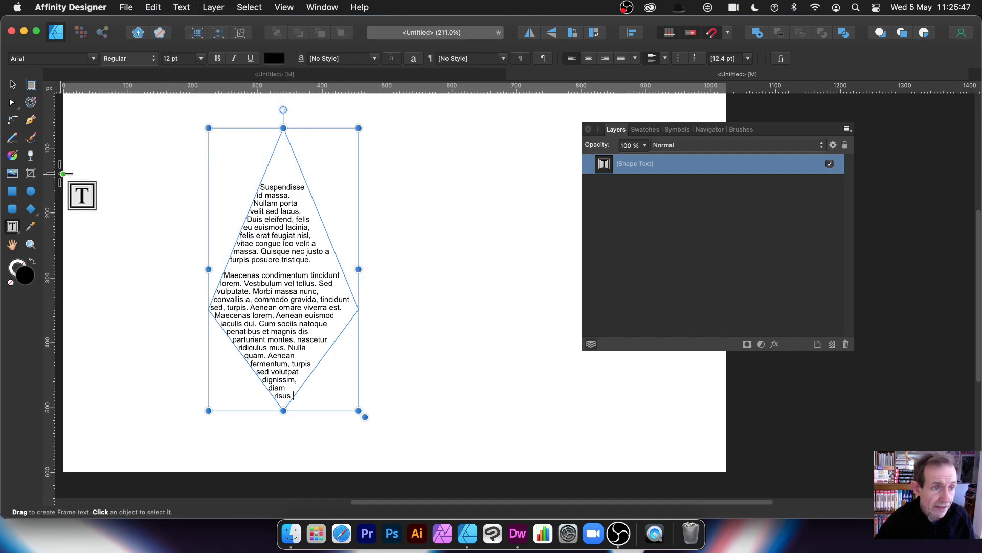
pyautogui.click(12, 84)
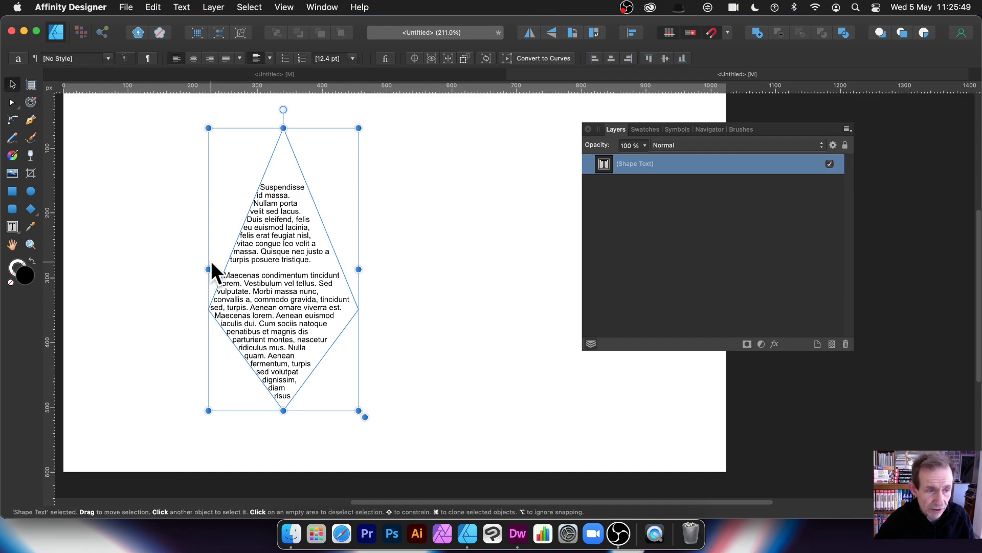
# Reshape the diamond text frame by raising its mid point and widening it to the right.
pyautogui.click(30, 208)
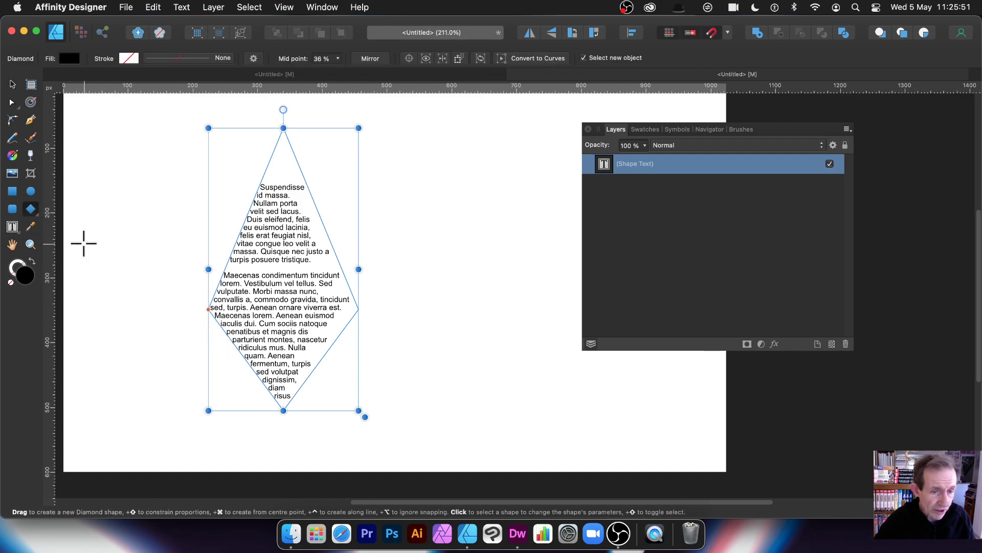
pyautogui.moveTo(208, 308); pyautogui.dragTo(229, 260)
pyautogui.moveTo(357, 267); pyautogui.dragTo(494, 269)
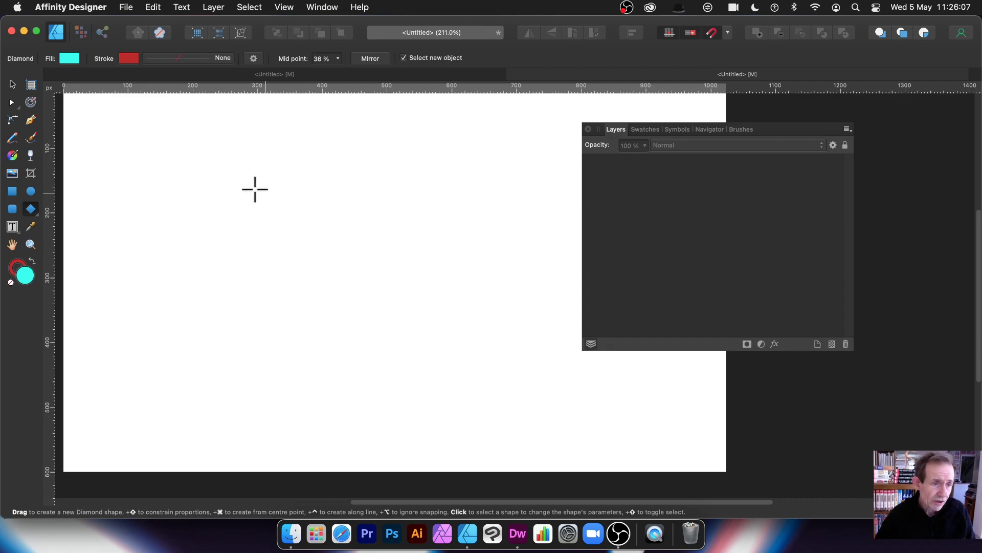
# Draw a new tall cyan diamond about 210 px wide and 395 px tall with the Diamond Tool.
pyautogui.click(30, 209)
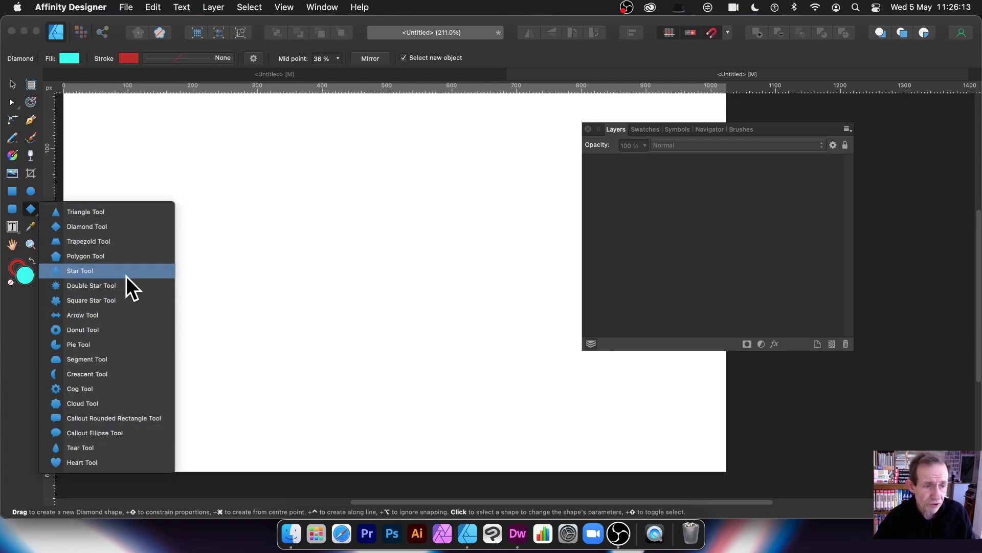
pyautogui.click(140, 232)
pyautogui.moveTo(282, 159); pyautogui.dragTo(419, 415)
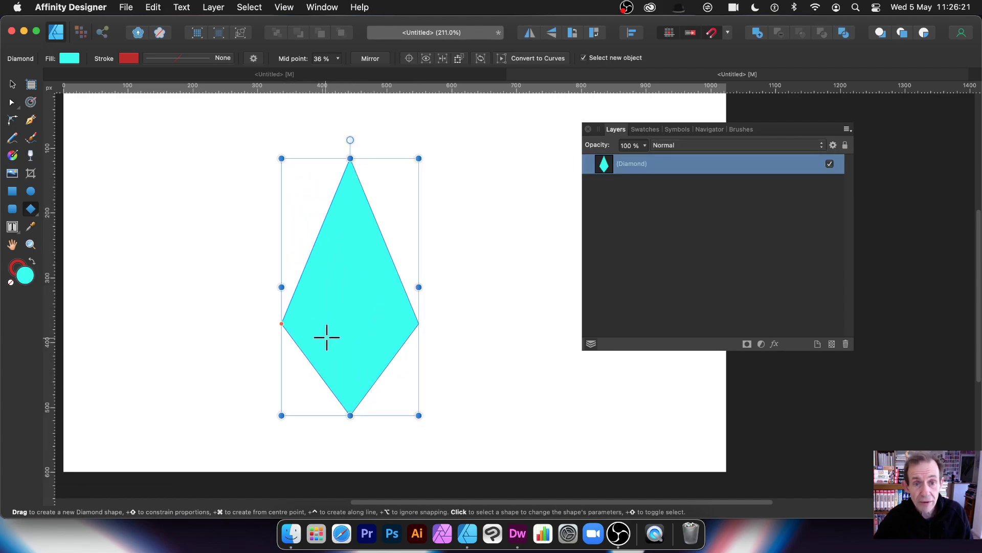